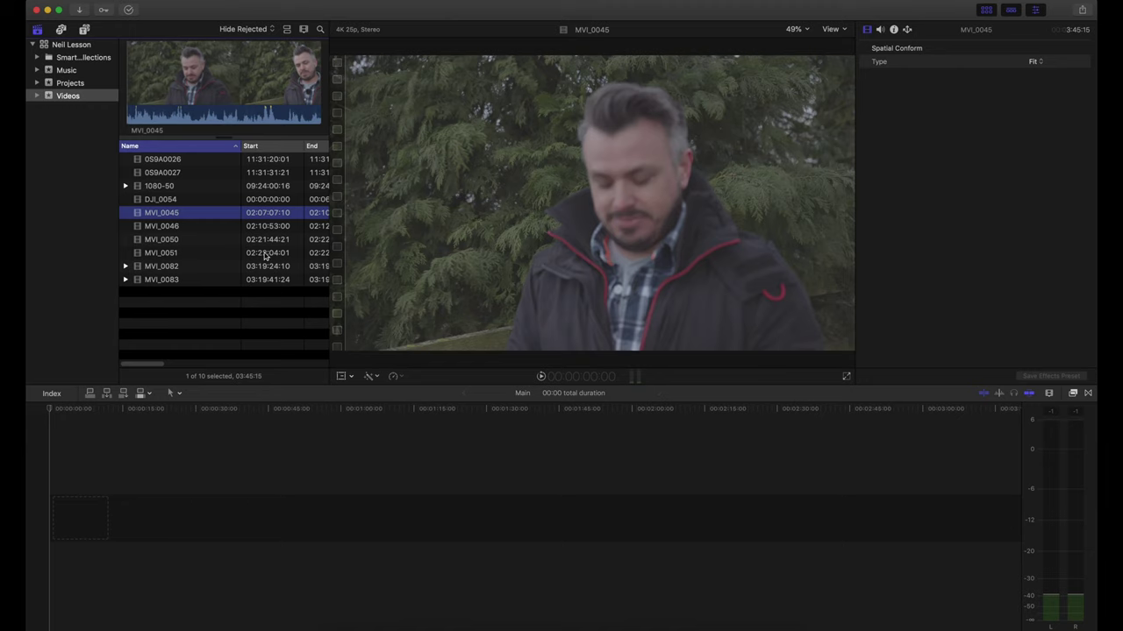
# Step: Preview the MVI_0046 and MVI_0045 clips from the Videos event
pyautogui.click(169, 226)
pyautogui.click(172, 215)
pyautogui.press('space')
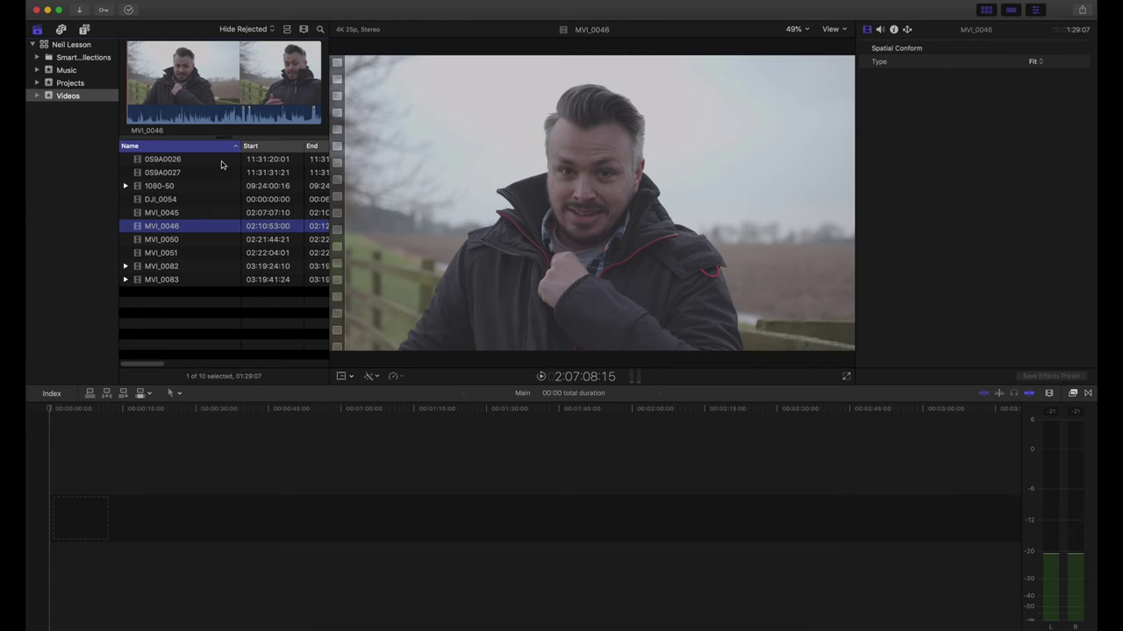
# Step: Examine the audio settings and the extended metadata of the 0S9A0026 clip
pyautogui.click(221, 161)
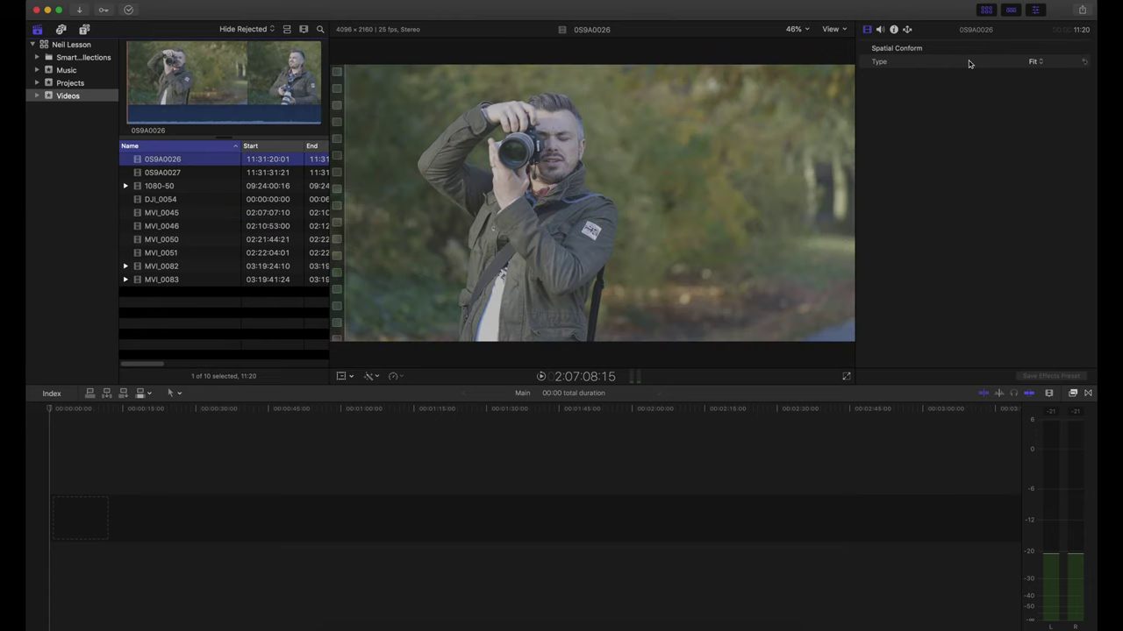
pyautogui.click(879, 30)
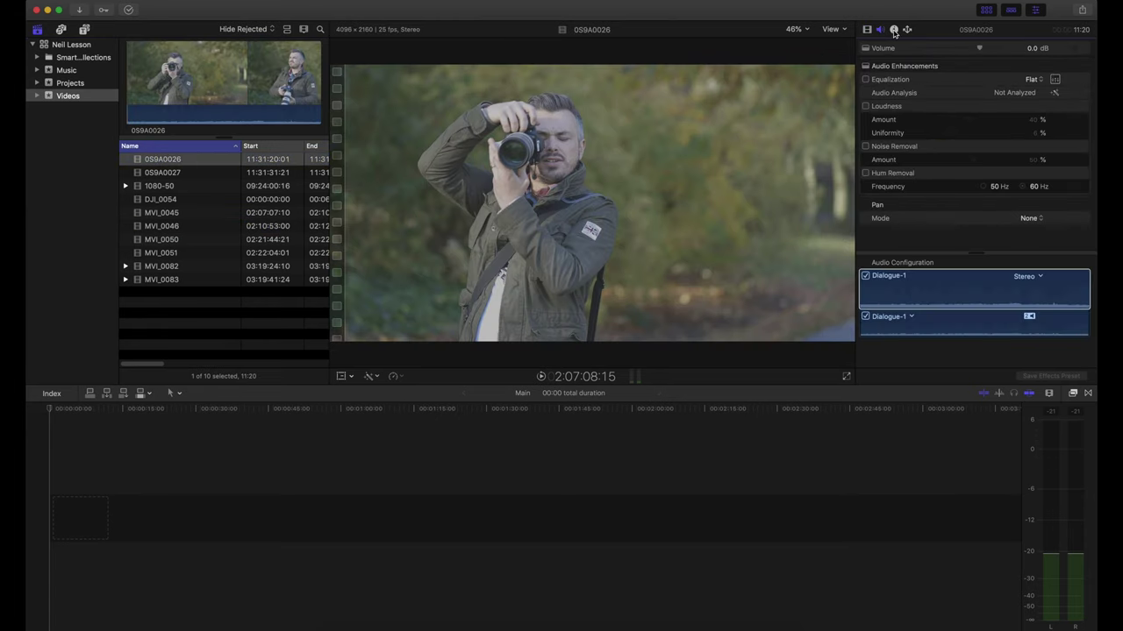
pyautogui.click(894, 30)
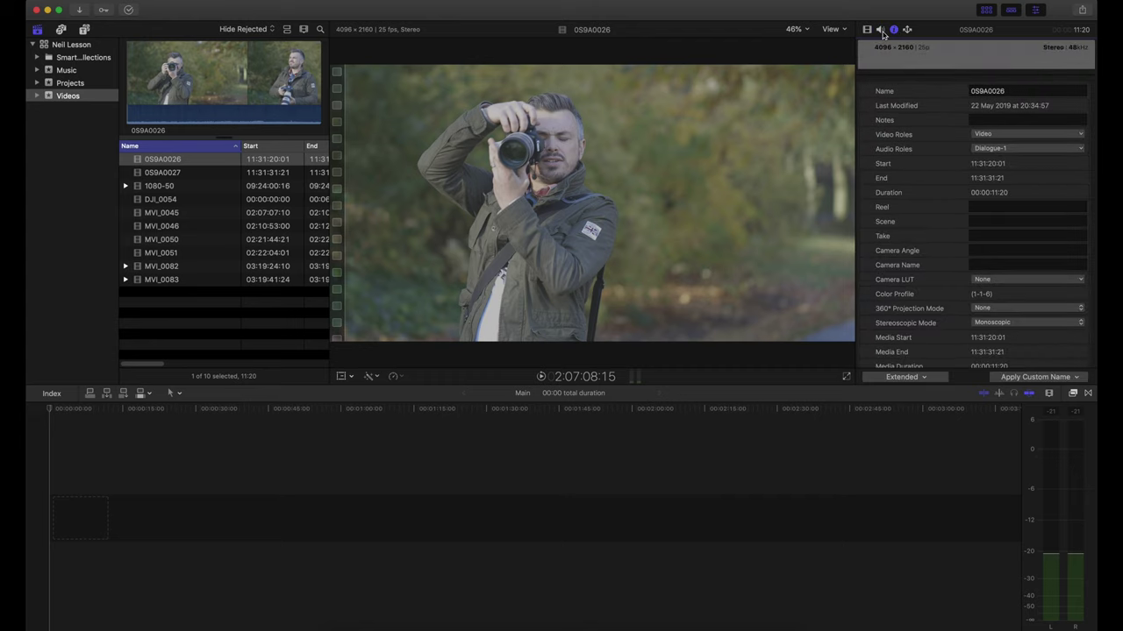
pyautogui.click(880, 30)
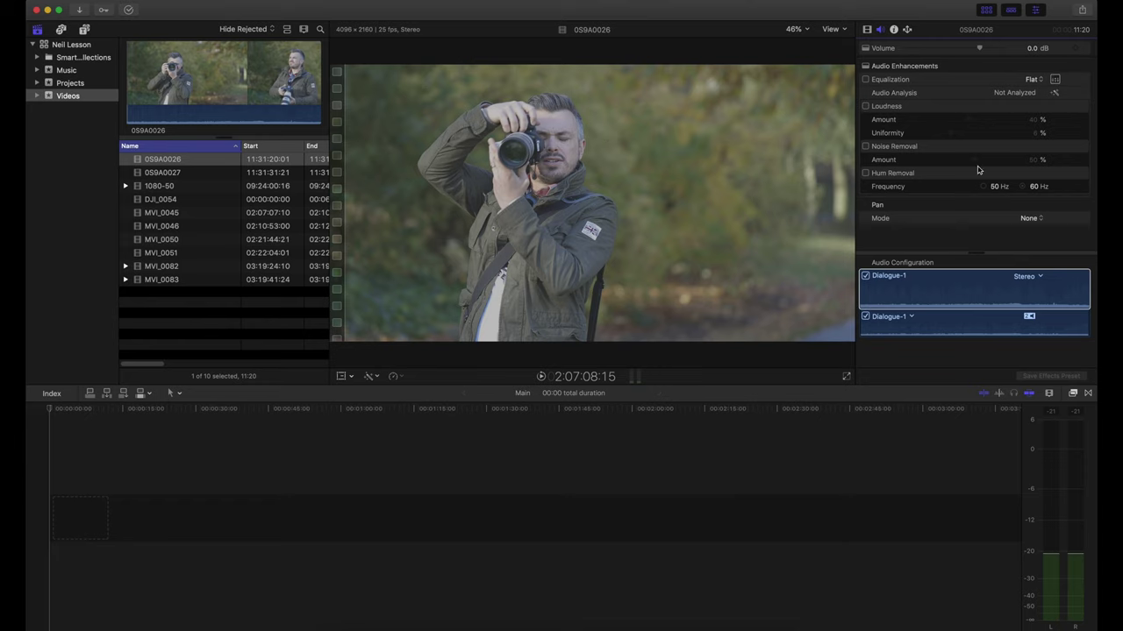
pyautogui.click(894, 30)
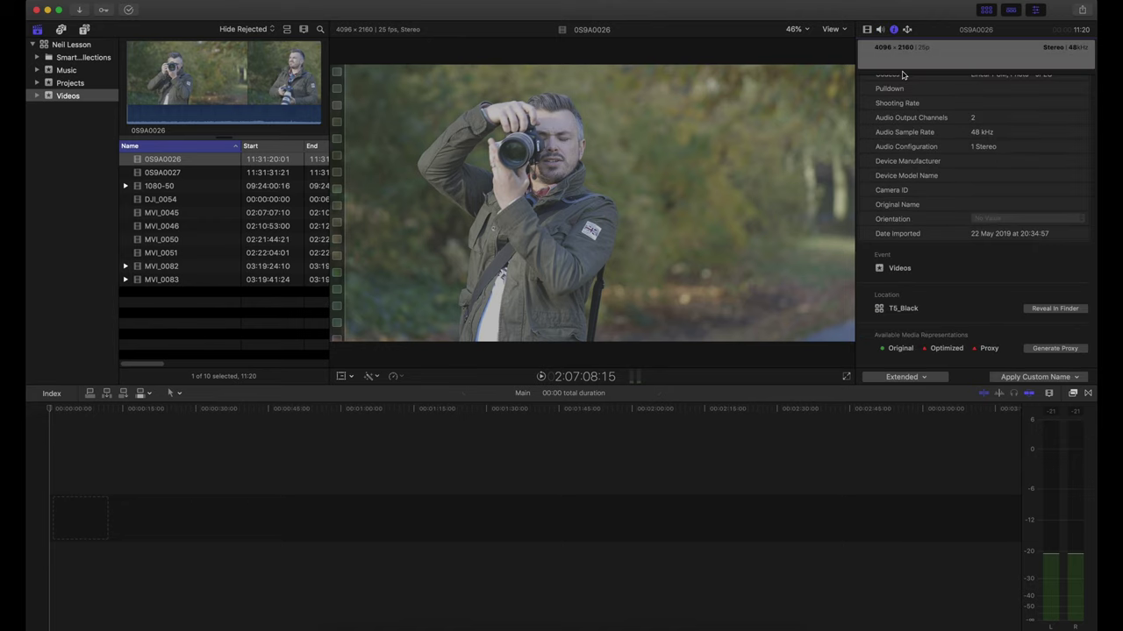
pyautogui.scroll(10, 917, 101)
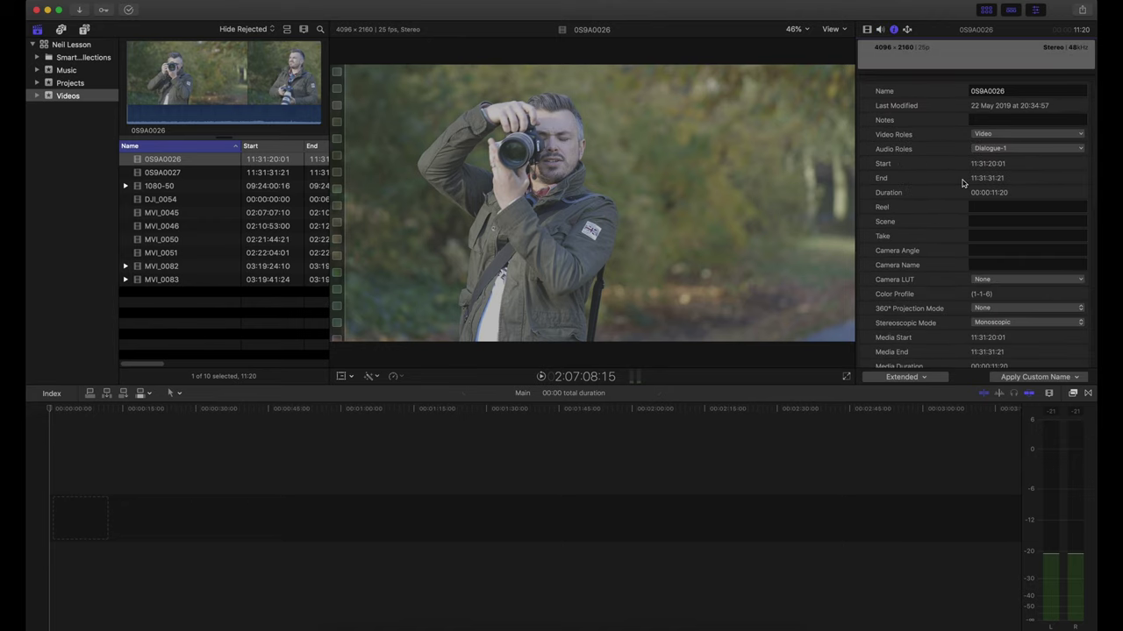
pyautogui.scroll(-5, 935, 203)
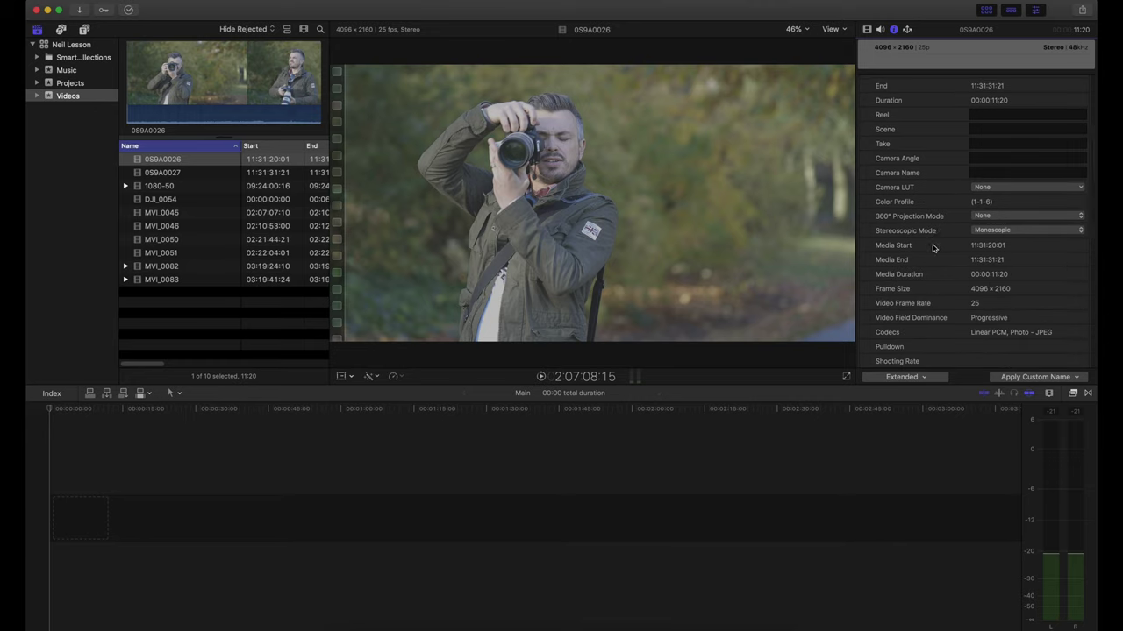
pyautogui.scroll(3, 933, 248)
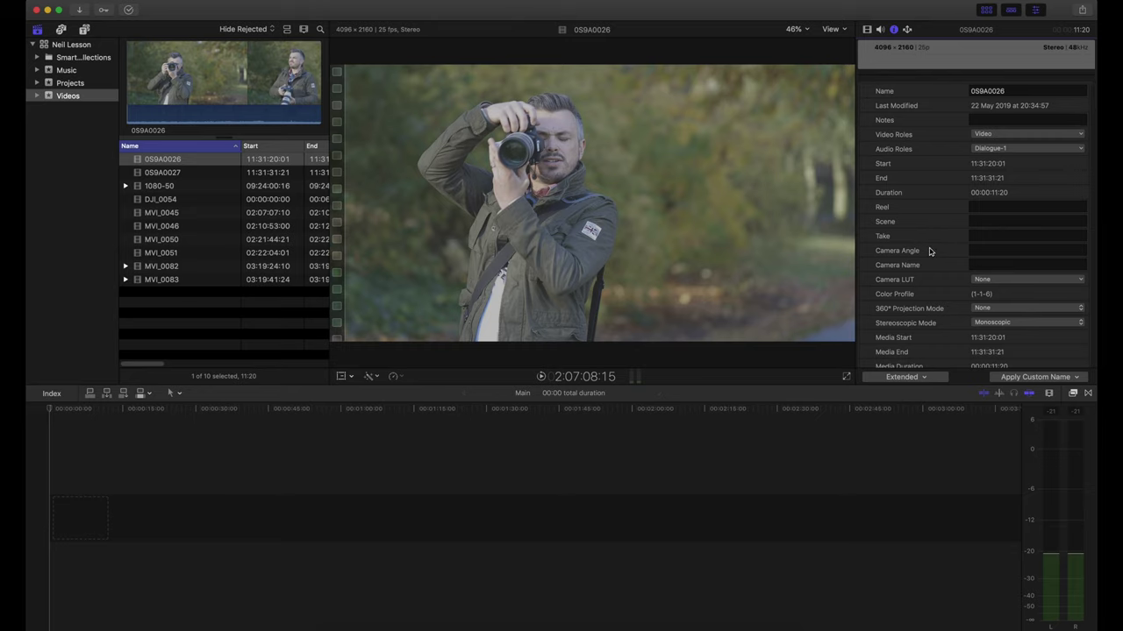
# Step: View the installed transitions and video effects for the empty timeline, closing the browser when finished
pyautogui.click(471, 483)
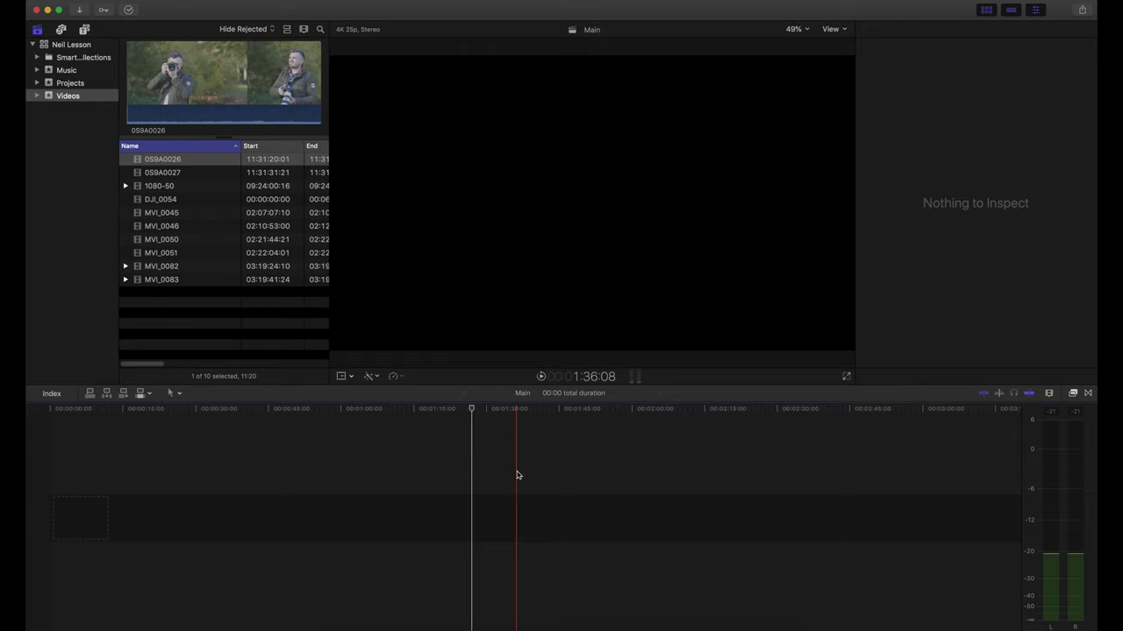
pyautogui.click(773, 488)
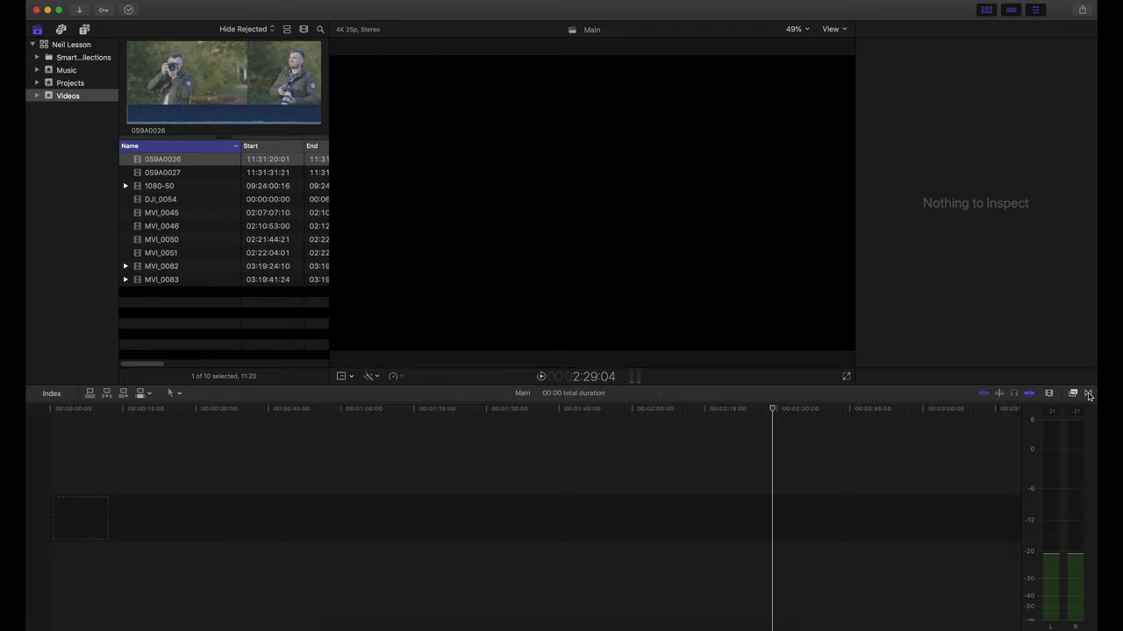
pyautogui.click(1088, 394)
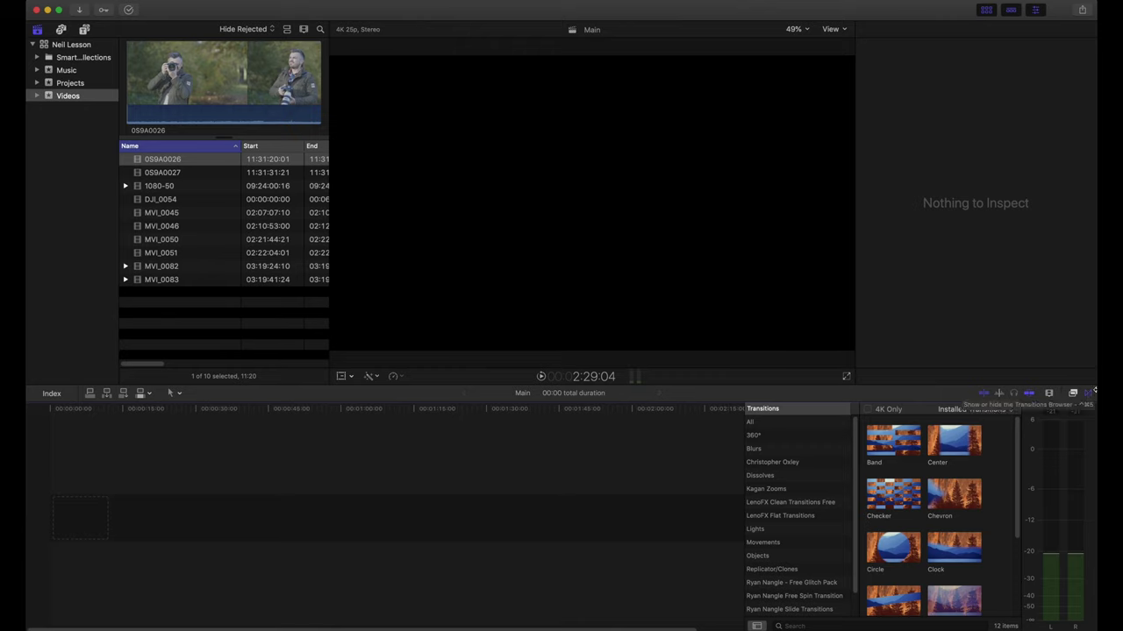
pyautogui.click(1073, 394)
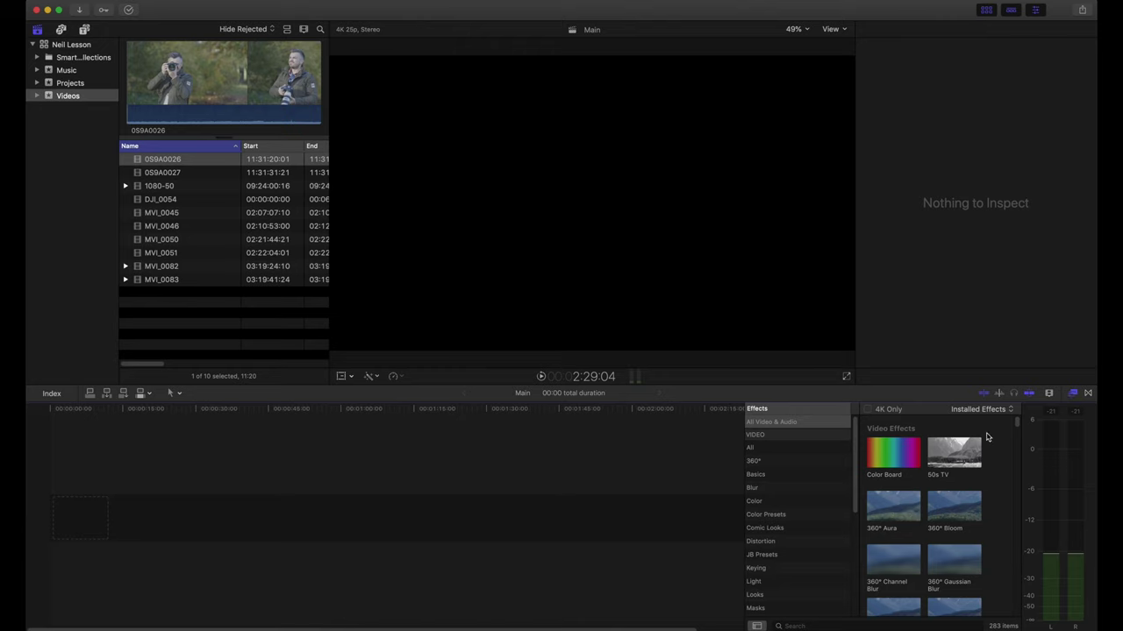
pyautogui.click(1072, 395)
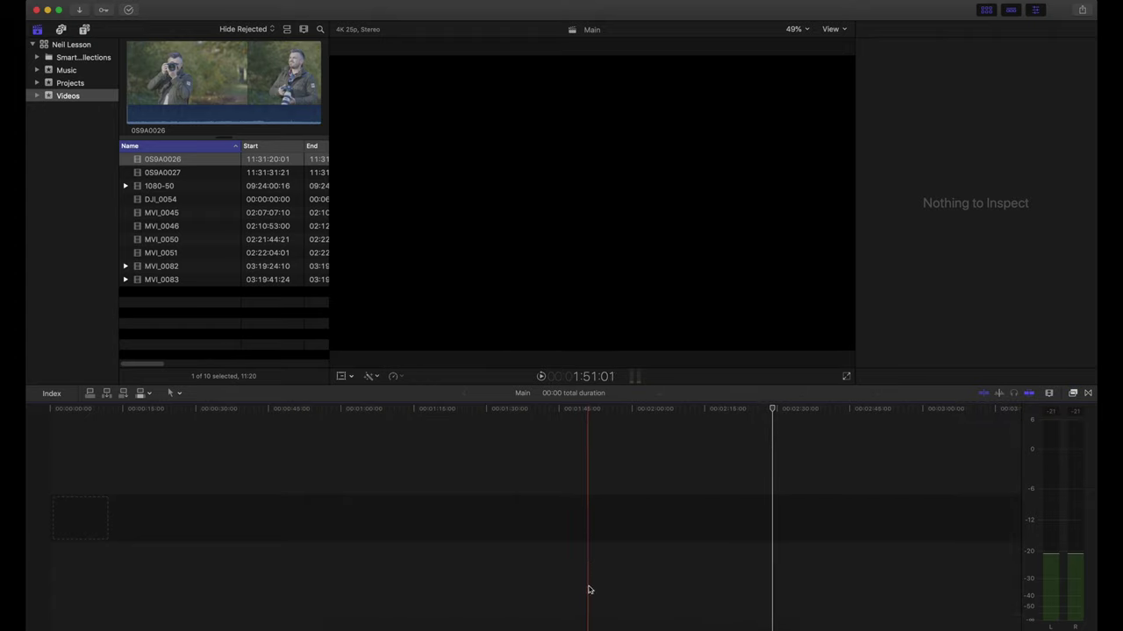
pyautogui.click(588, 558)
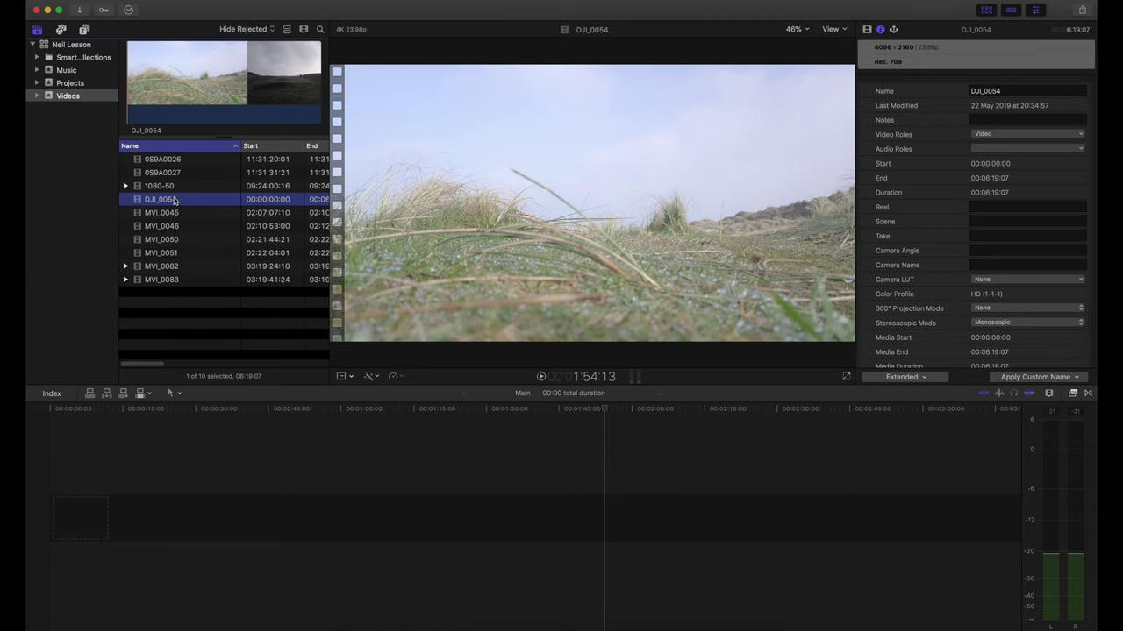
# Step: Add the full DJI_0054 clip to the timeline, followed by the full MVI_0045 clip
pyautogui.moveTo(175, 200); pyautogui.dragTo(92, 522)
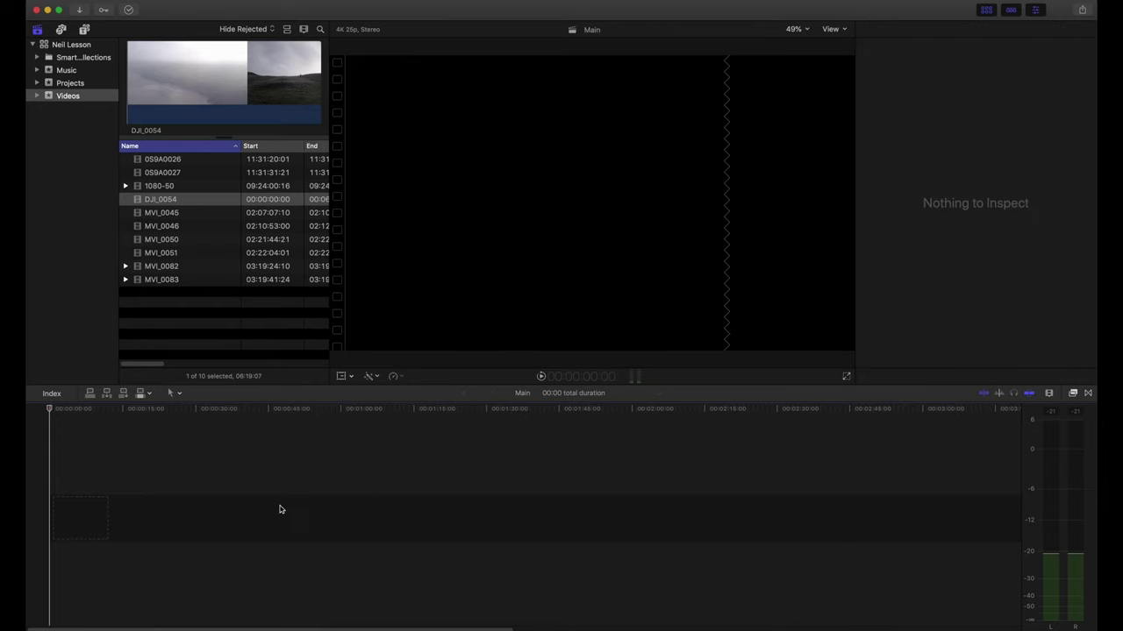
pyautogui.click(171, 200)
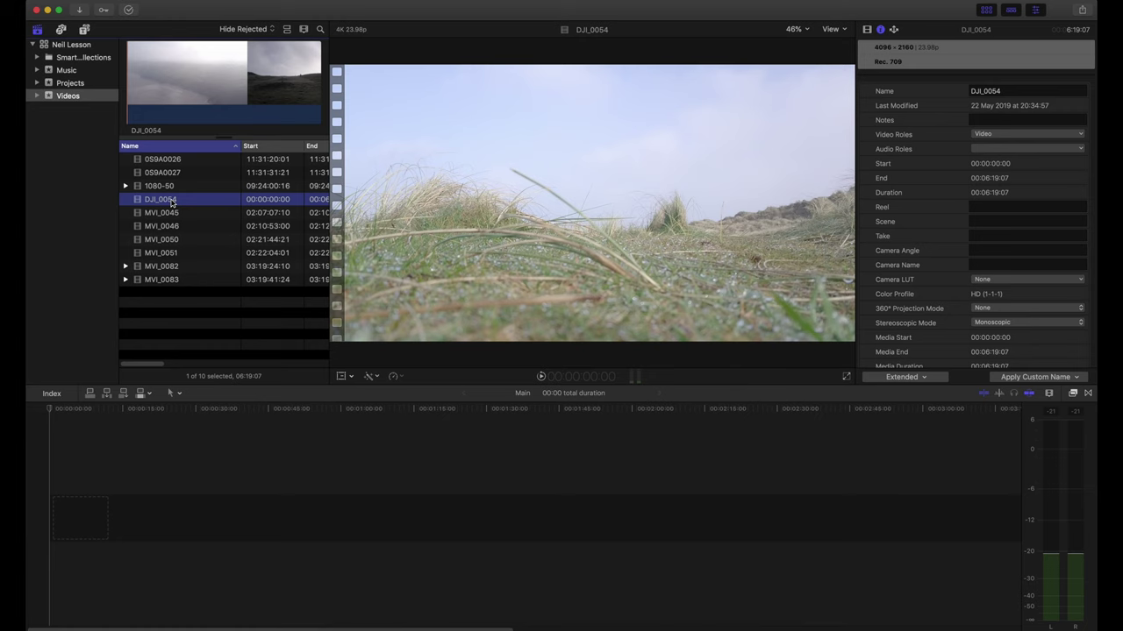
pyautogui.press('e')
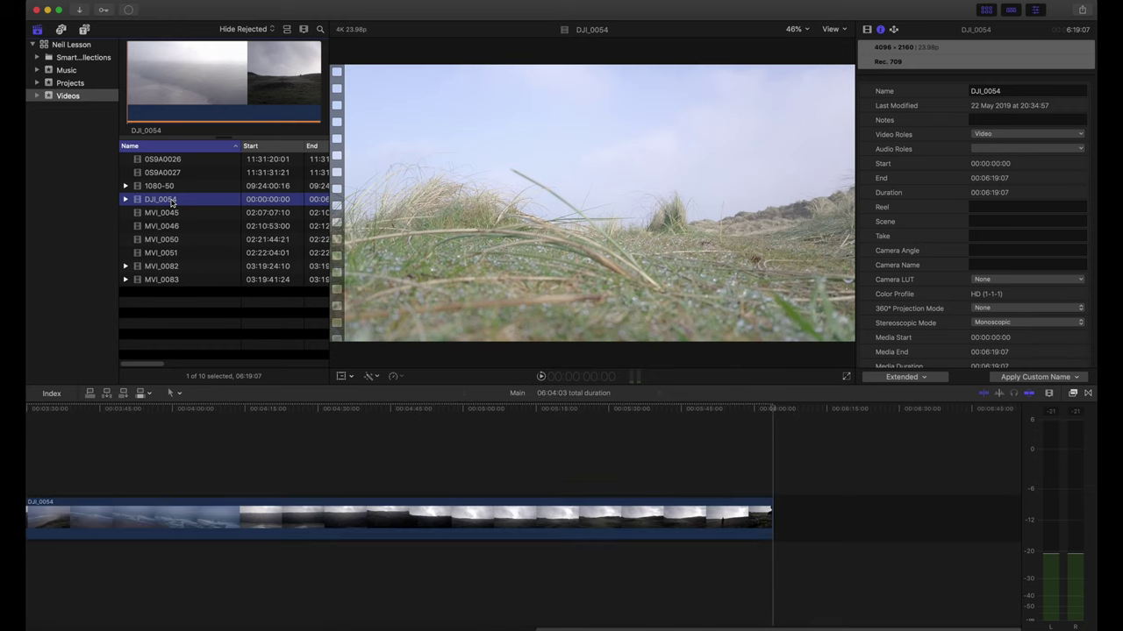
pyautogui.click(163, 213)
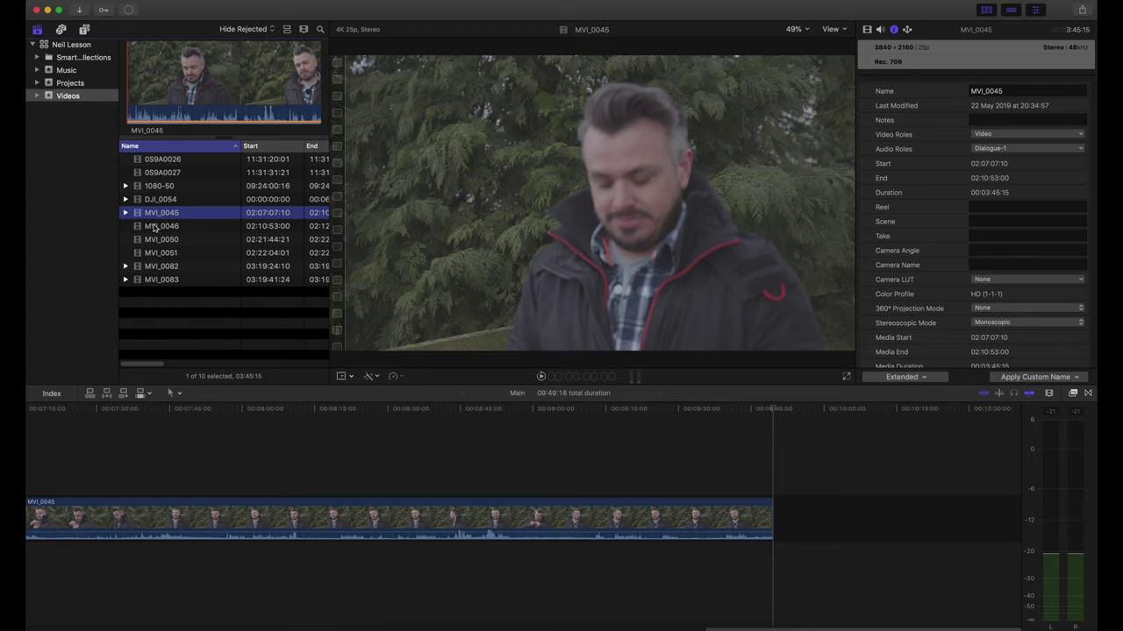
# Step: Delete both clips from the timeline
pyautogui.click(598, 456)
pyautogui.press('c')
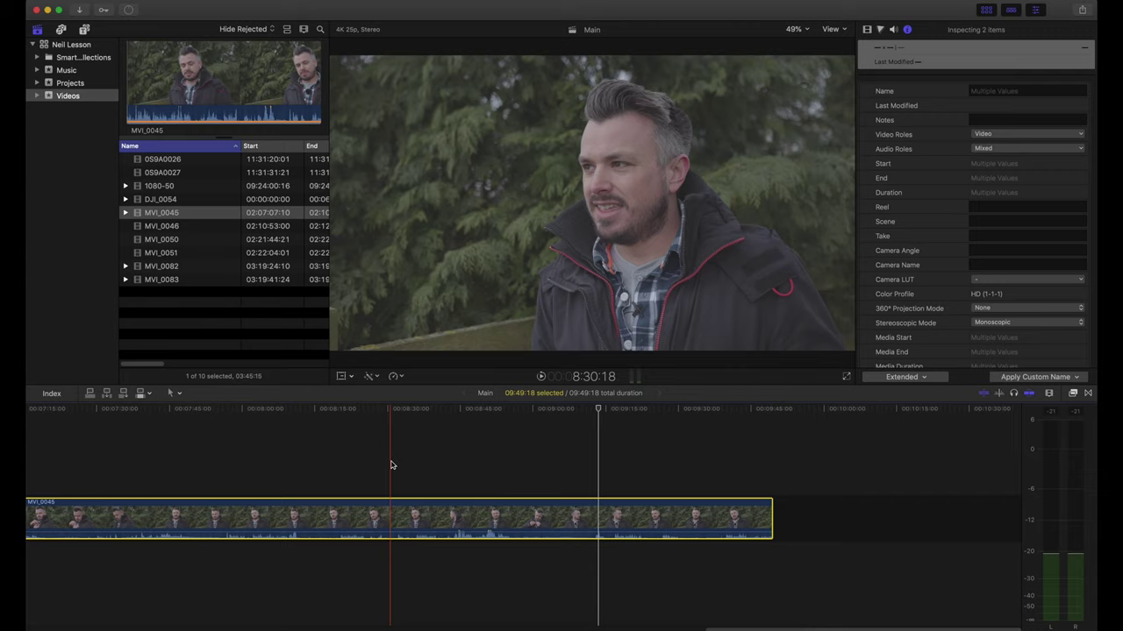
pyautogui.press('Delete')
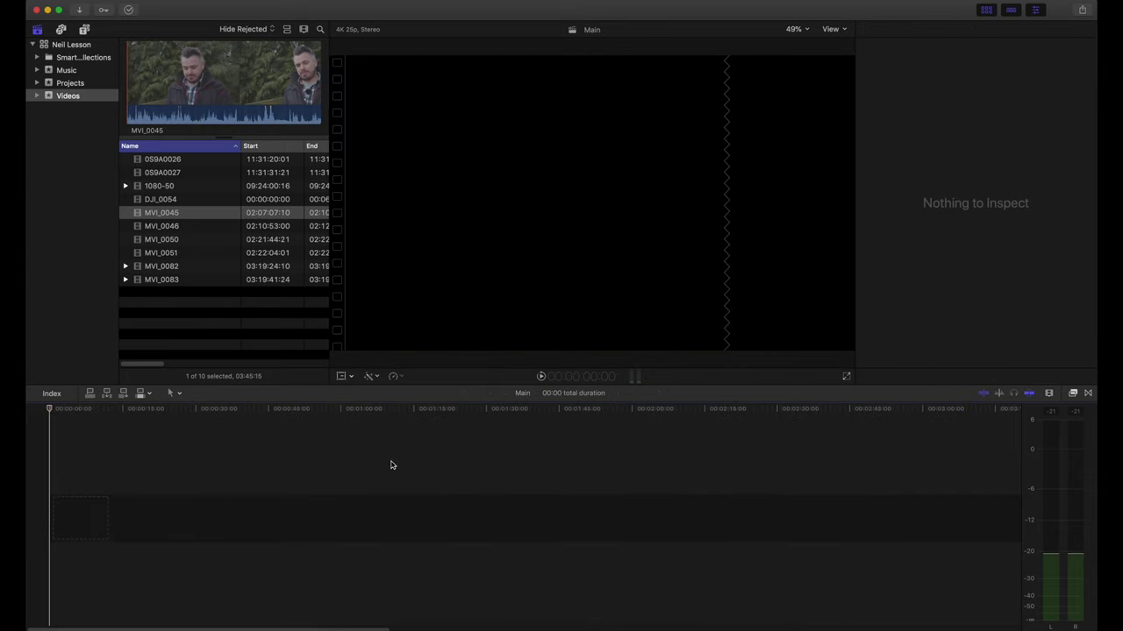
# Step: Skim through the DJI_0054 clip to find usable drone footage
pyautogui.click(160, 201)
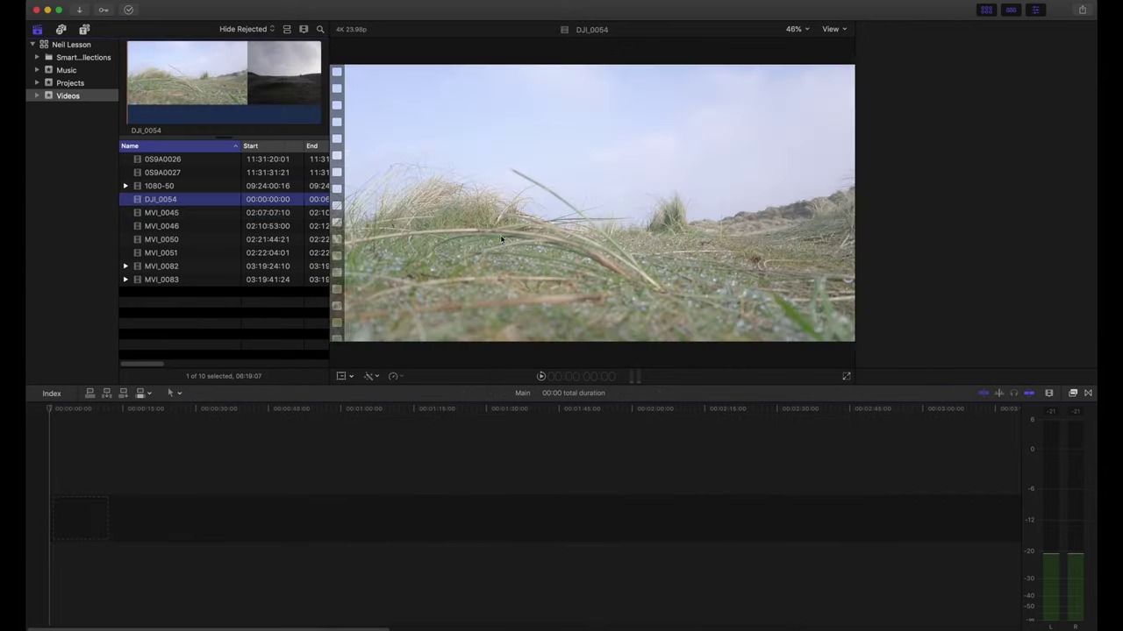
pyautogui.click(356, 225)
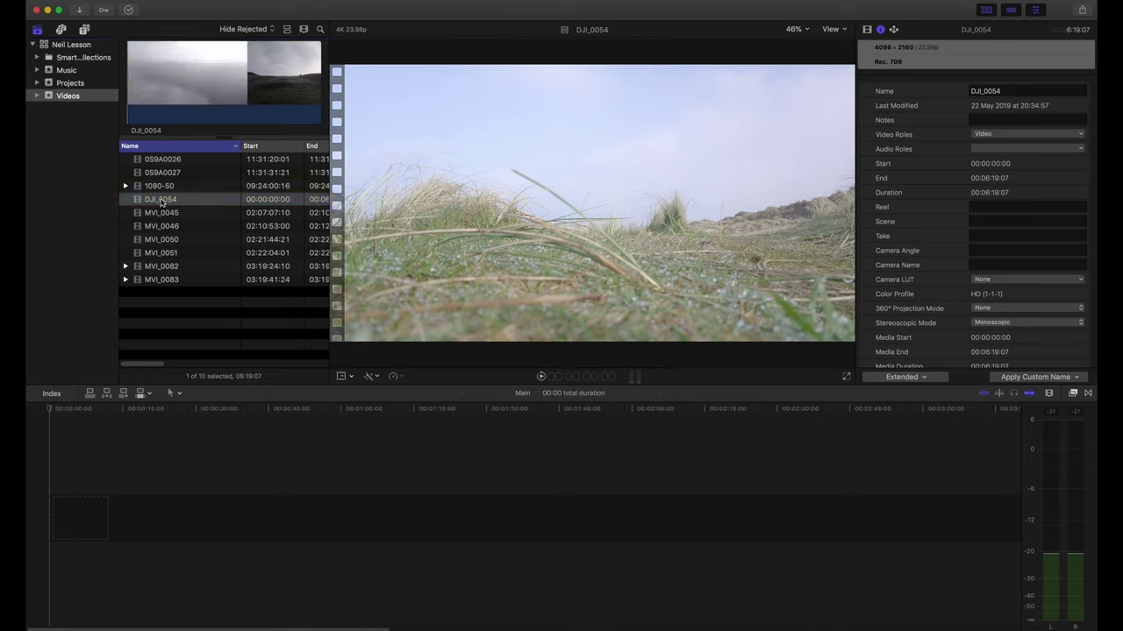
pyautogui.click(226, 96)
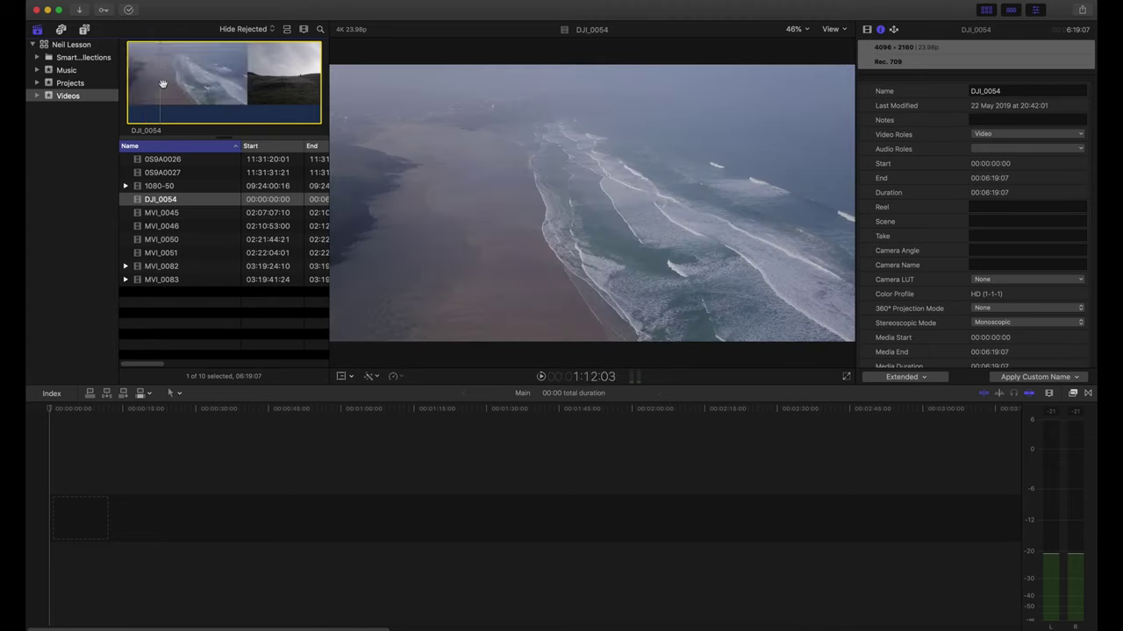
pyautogui.click(176, 213)
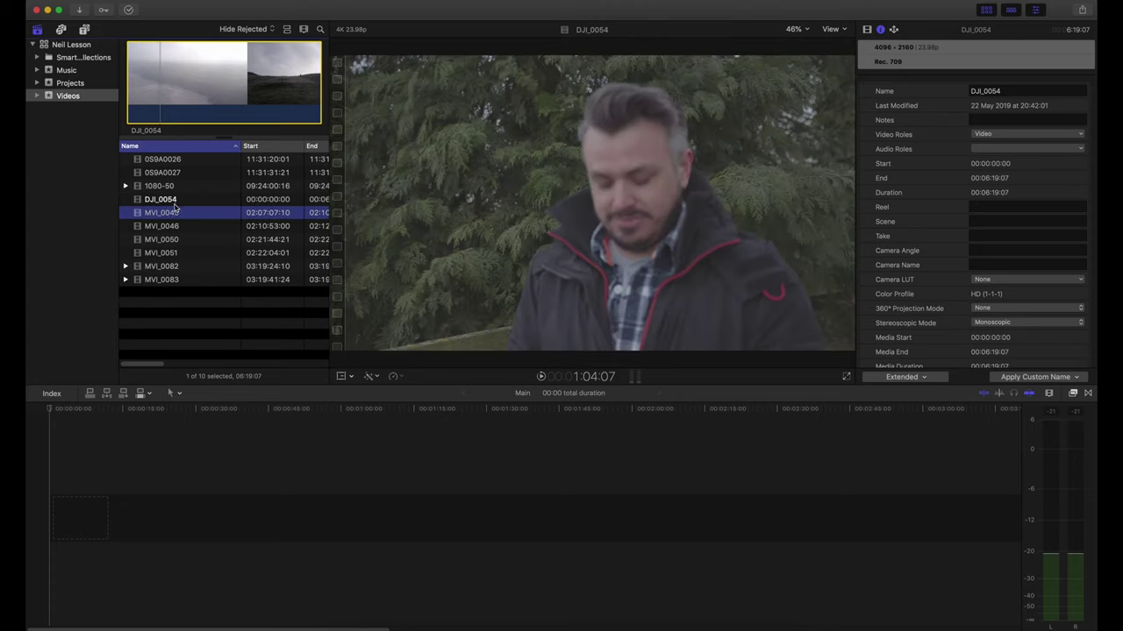
pyautogui.click(162, 199)
pyautogui.click(144, 79)
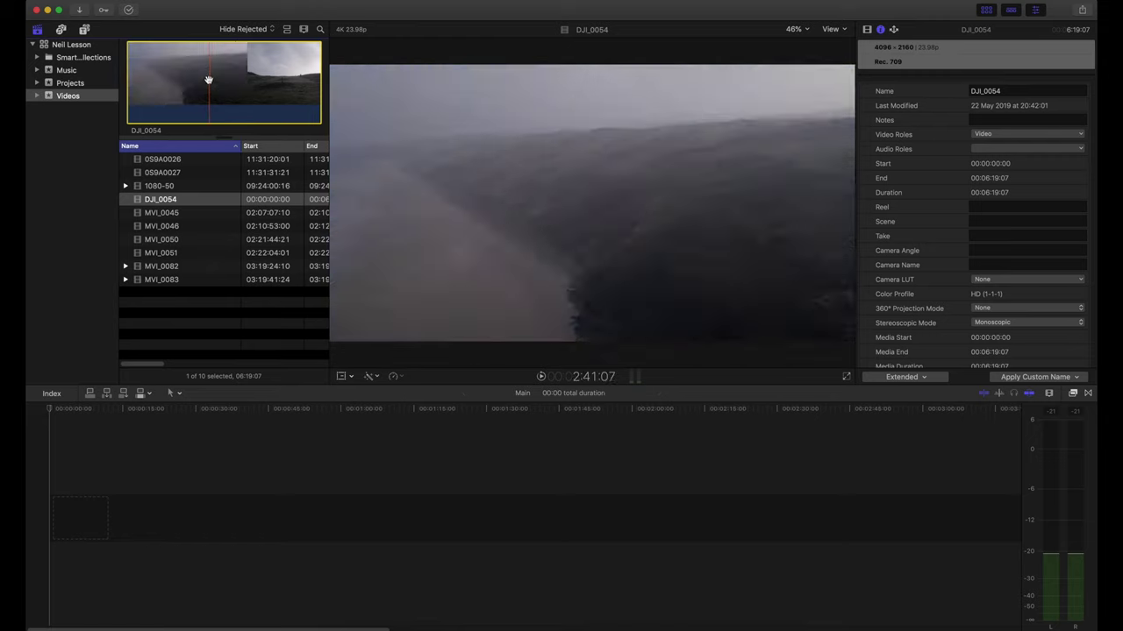
# Step: Look through the DJI_0054 footage in filmstrip view, and return the browser to list view
pyautogui.click(287, 30)
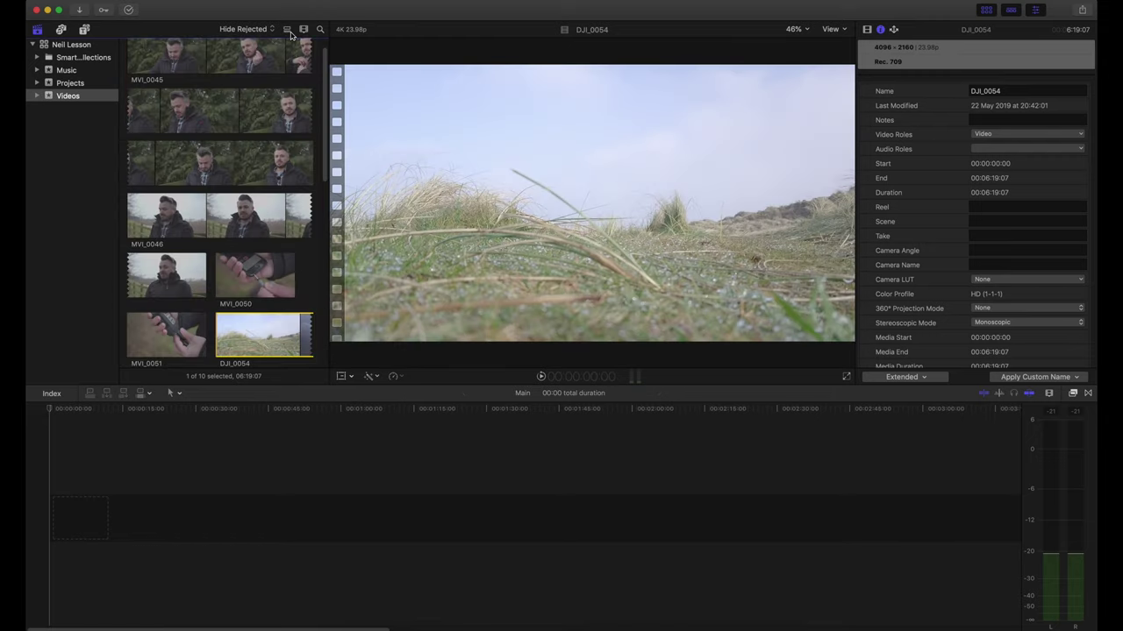
pyautogui.scroll(-5, 261, 175)
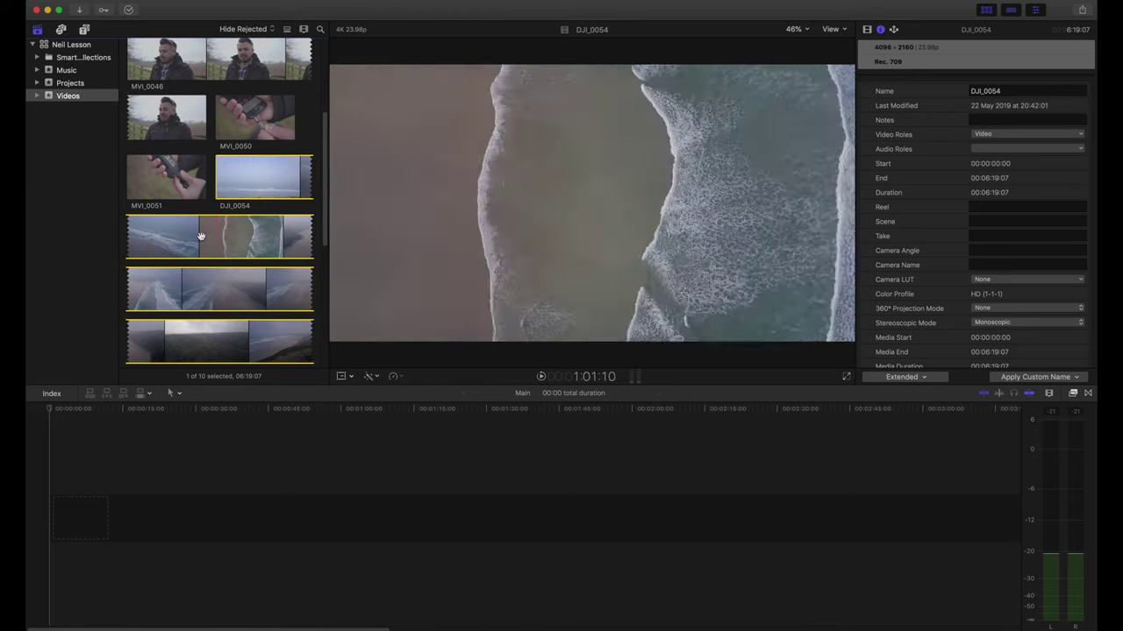
pyautogui.scroll(-2, 225, 215)
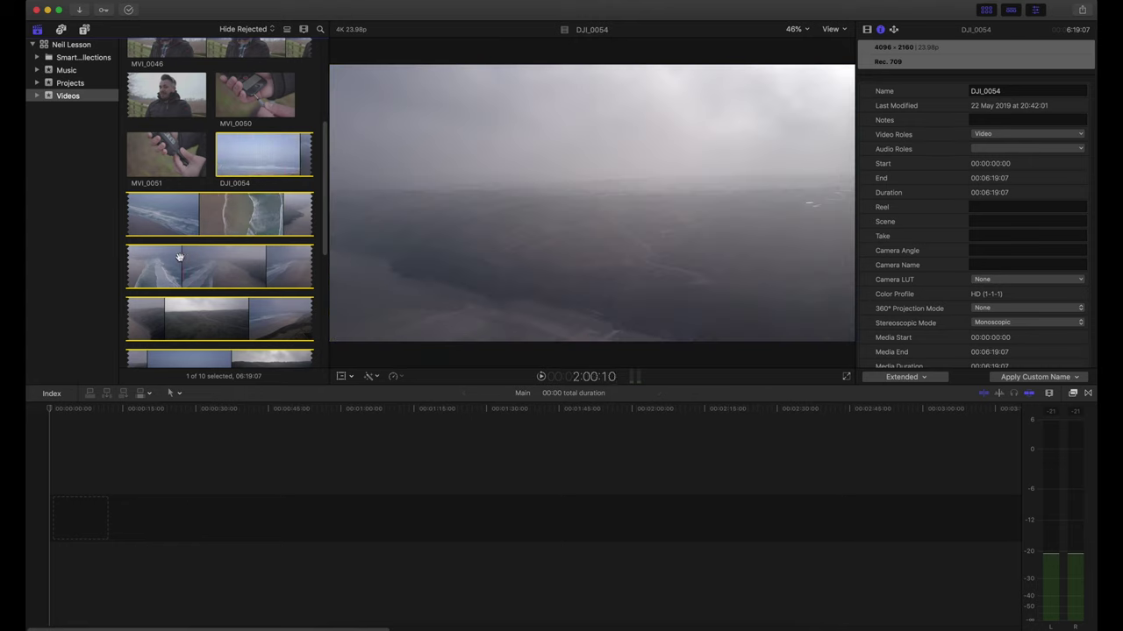
pyautogui.click(287, 29)
# Step: Append the DJI_0054 range from about 27:12 to 1:05:03 to the timeline and play it back
pyautogui.click(164, 212)
pyautogui.click(167, 200)
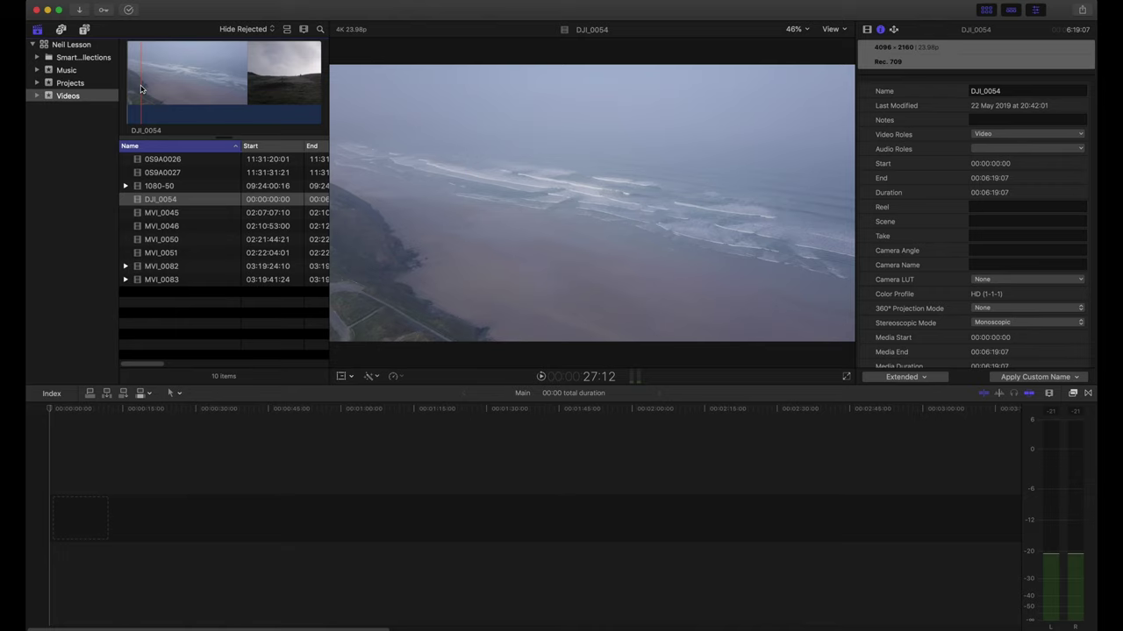
pyautogui.press('i')
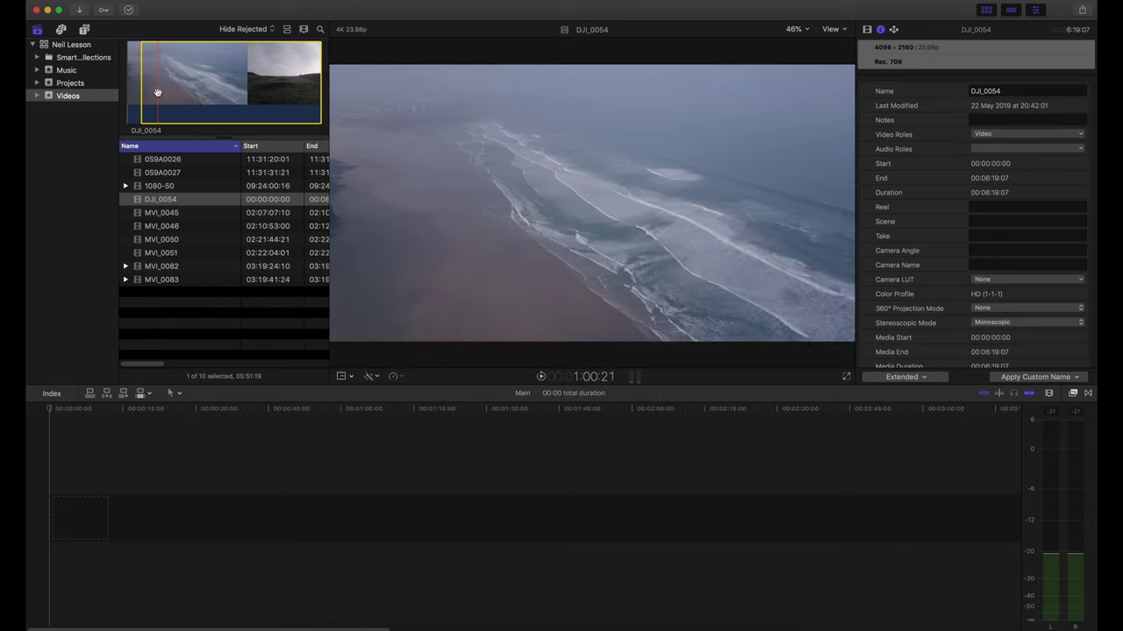
pyautogui.press('space')
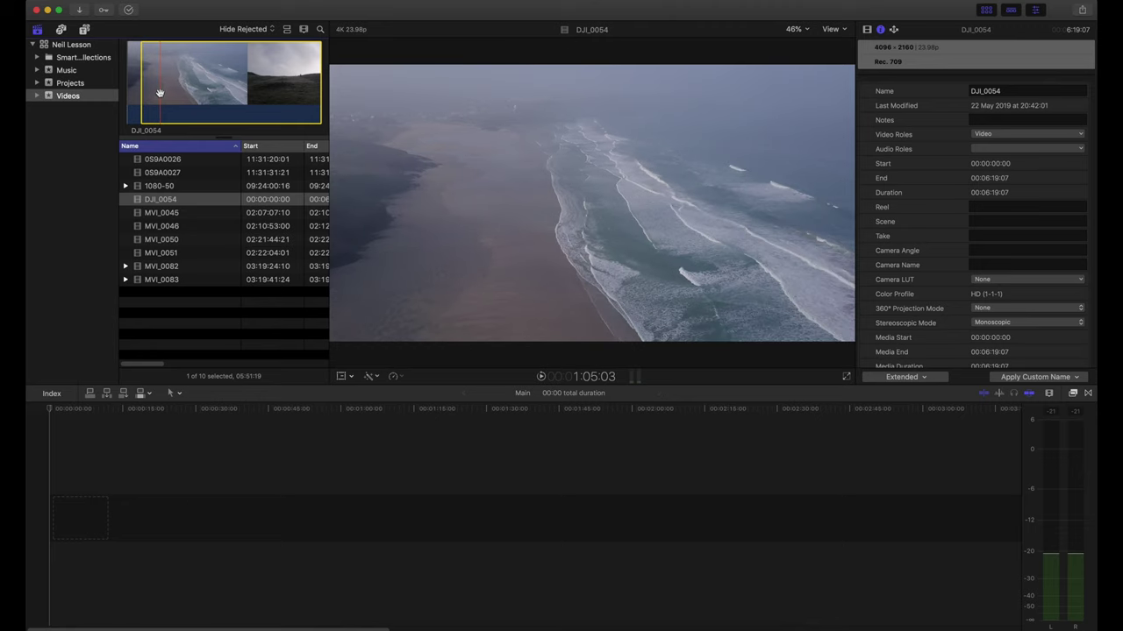
pyautogui.press('o')
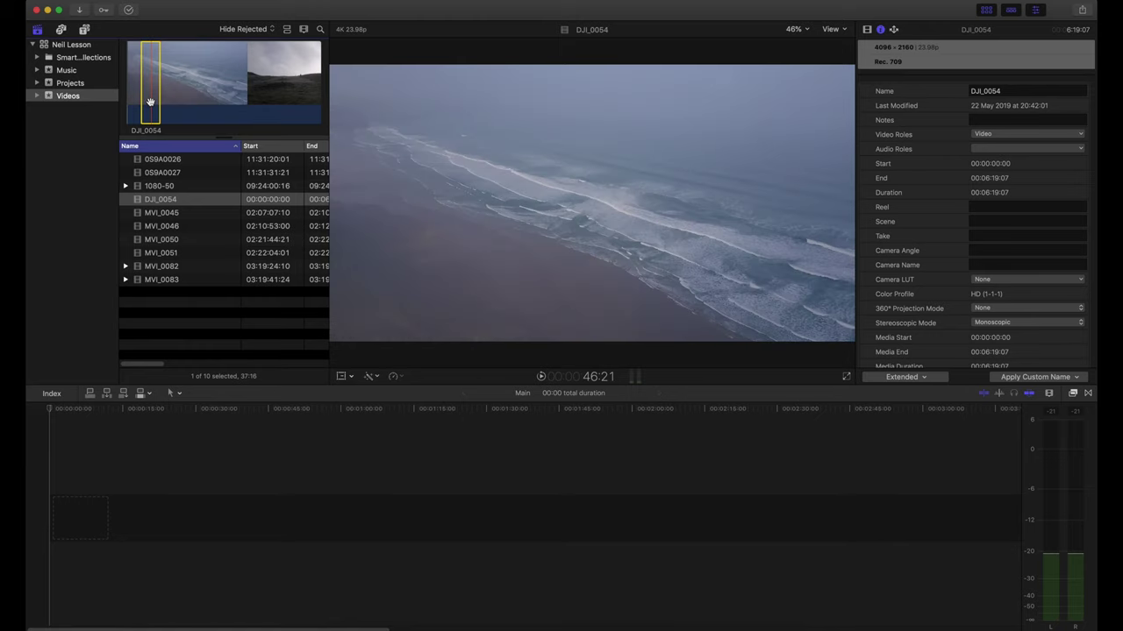
pyautogui.press('e')
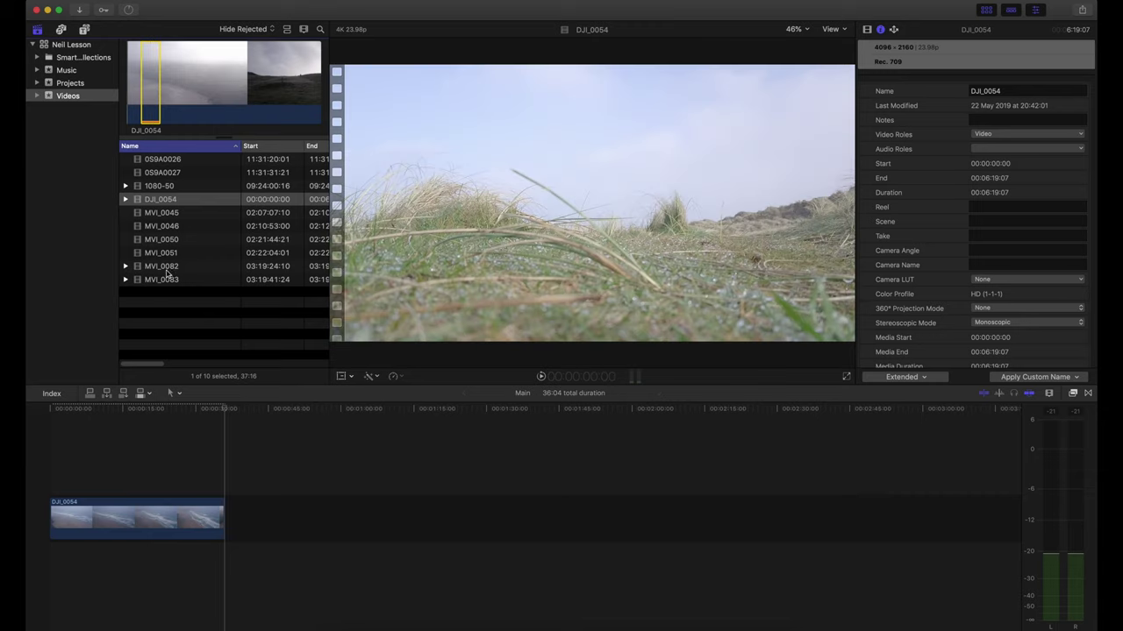
pyautogui.click(293, 579)
pyautogui.press('space')
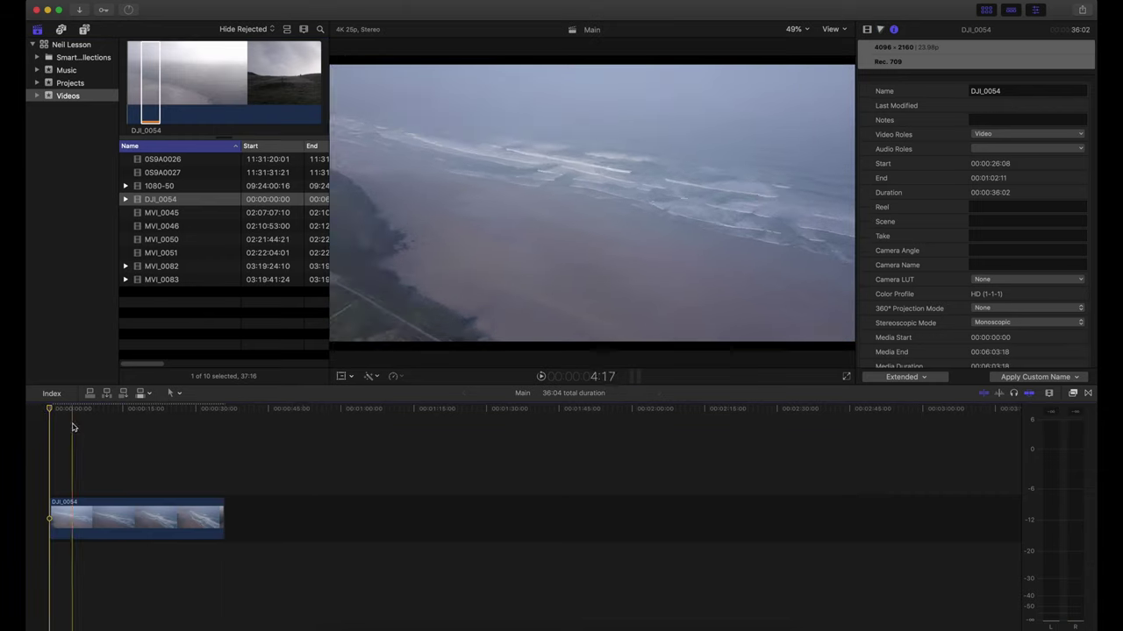
# Step: Scrub and play through the DJI_0054 clip on the timeline, and select the MVI_0045 clip in the browser
pyautogui.click(95, 409)
pyautogui.moveTo(98, 412); pyautogui.dragTo(27, 412)
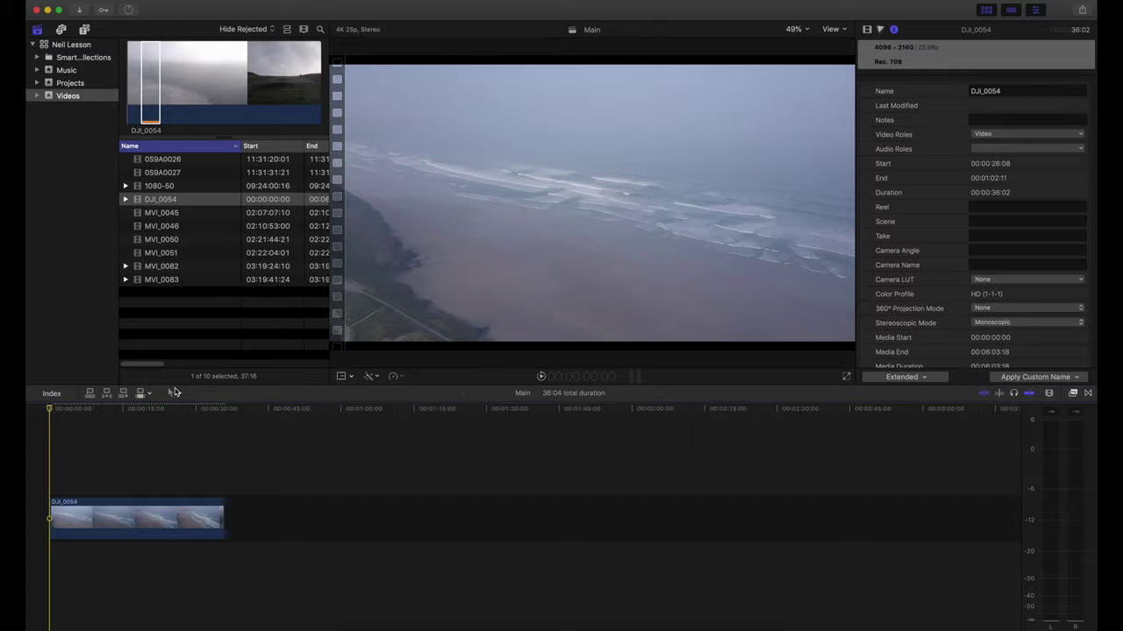
pyautogui.press('space')
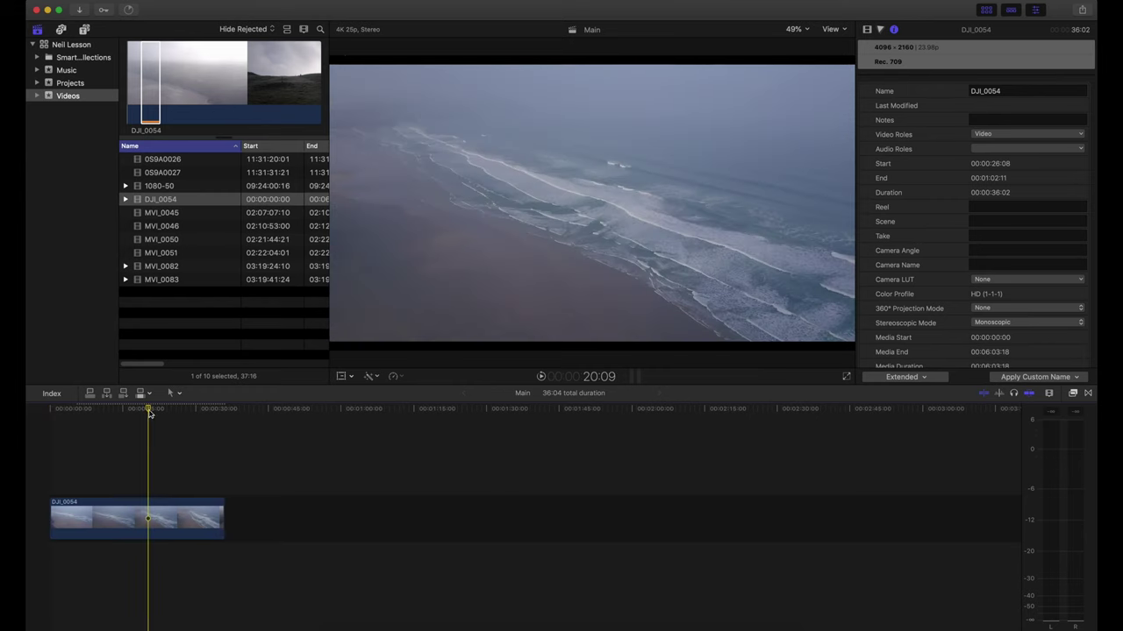
pyautogui.press('Home')
pyautogui.click(160, 216)
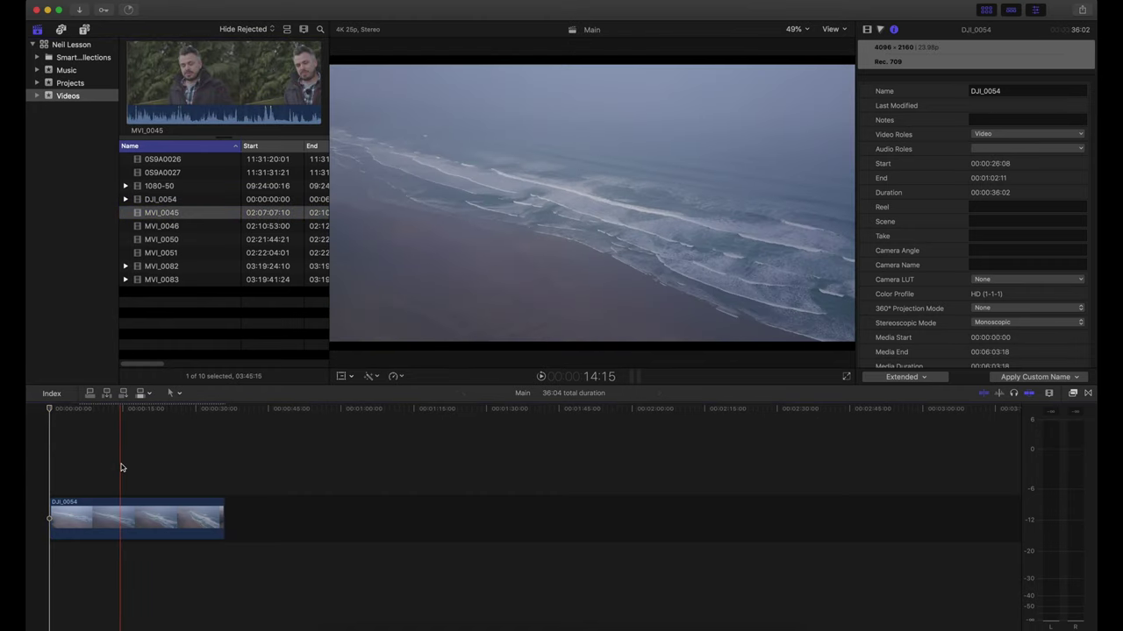
pyautogui.click(123, 469)
pyautogui.moveTo(49, 414); pyautogui.dragTo(77, 410)
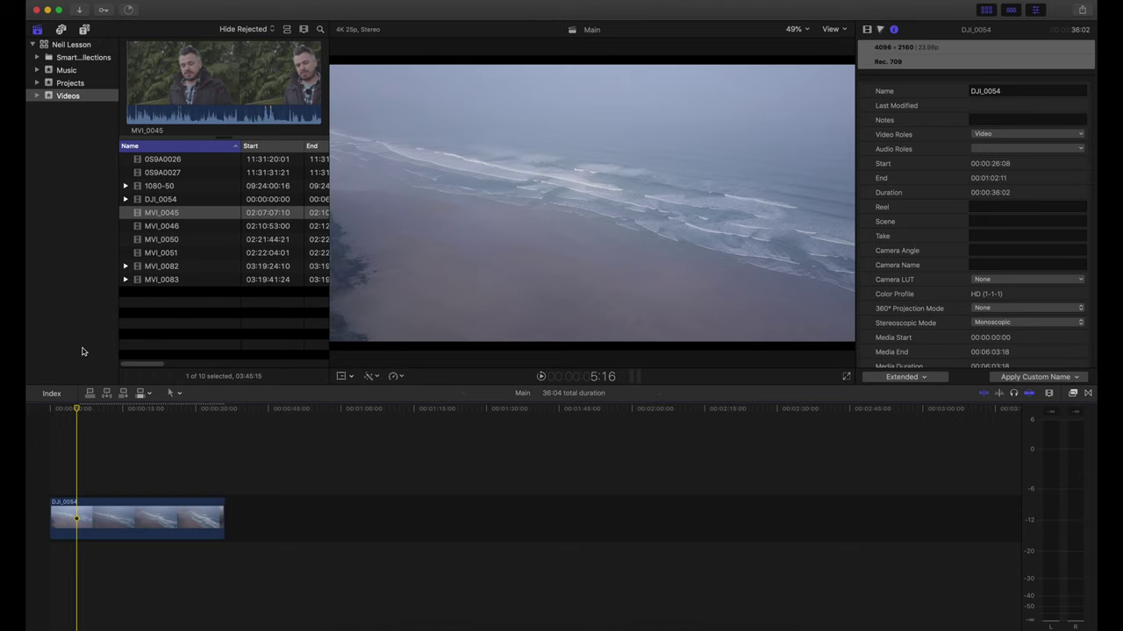
# Step: Append the MVI_0045 range from 02:07:10:16 to 02:07:41:07 to the timeline after the DJI_0054 clip
pyautogui.click(173, 226)
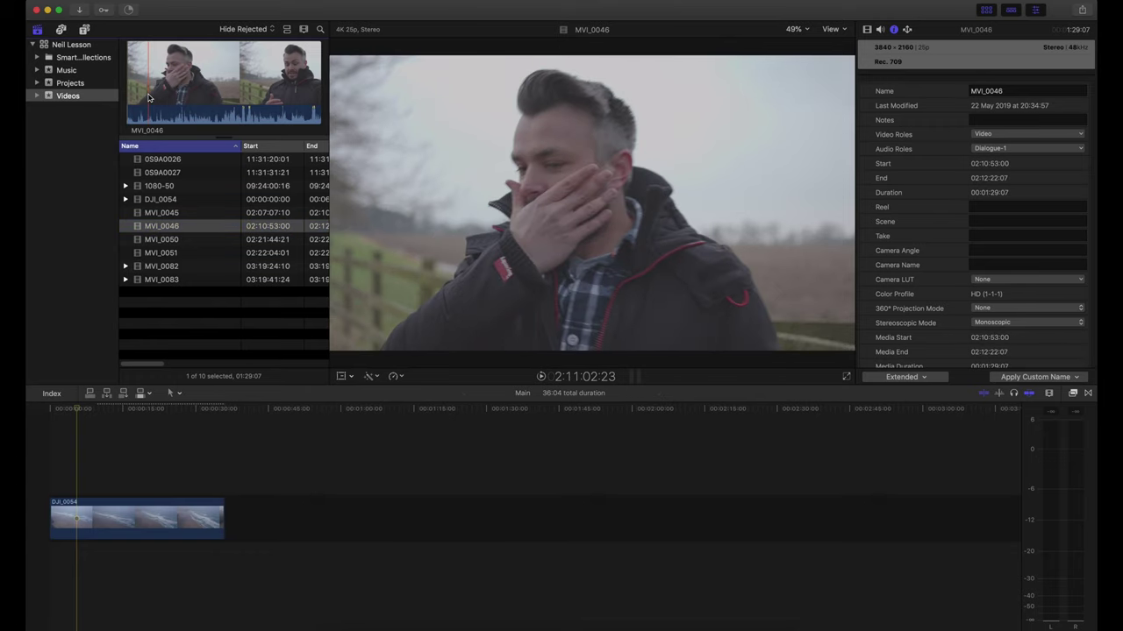
pyautogui.moveTo(149, 99); pyautogui.dragTo(154, 94)
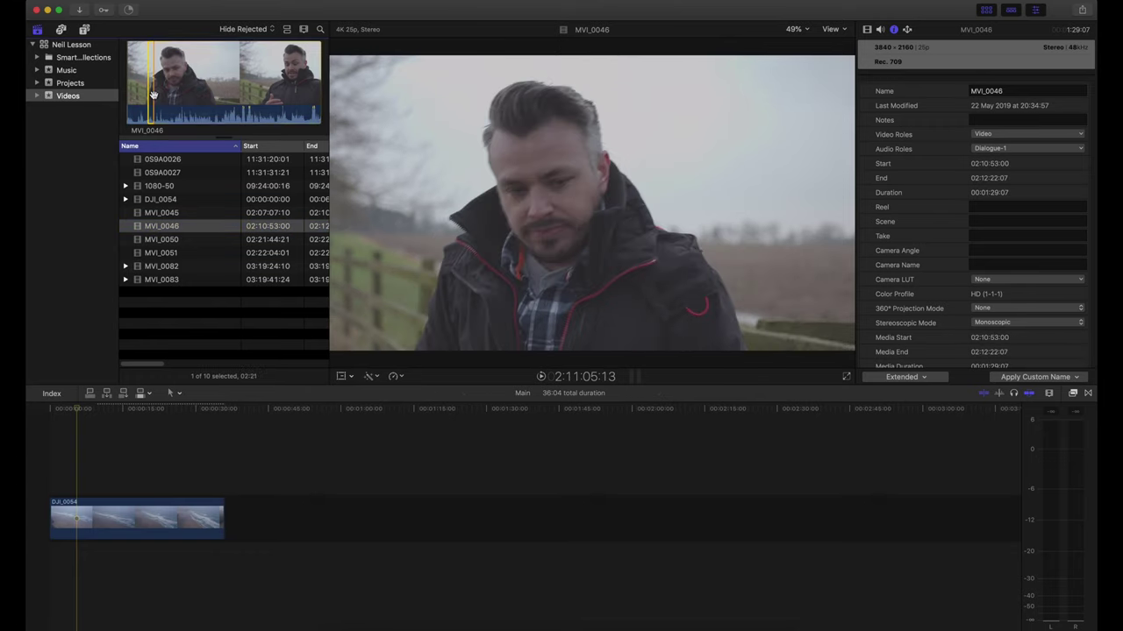
pyautogui.press('q')
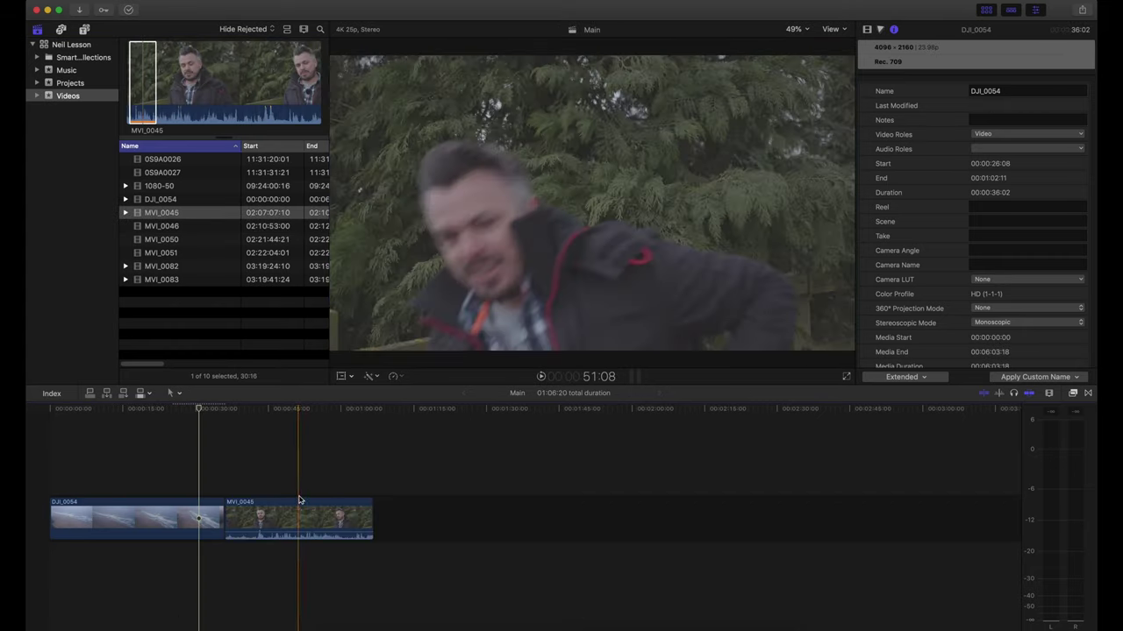
# Step: Play and scrub through the MVI_0045 clip on the timeline to find where its usable speech begins
pyautogui.click(254, 519)
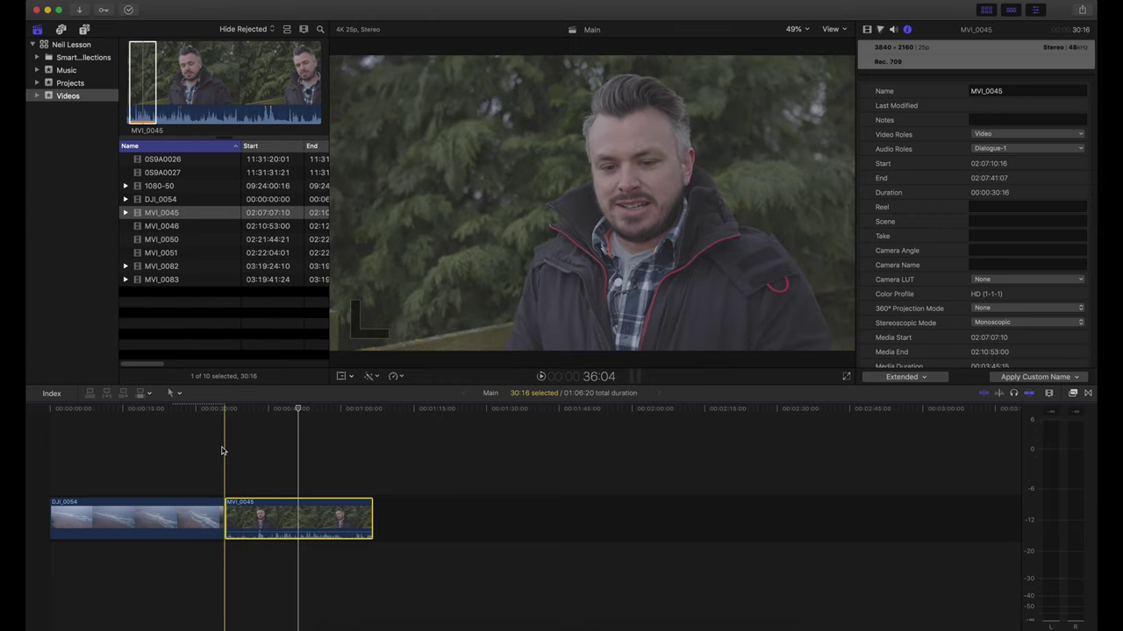
pyautogui.press('space')
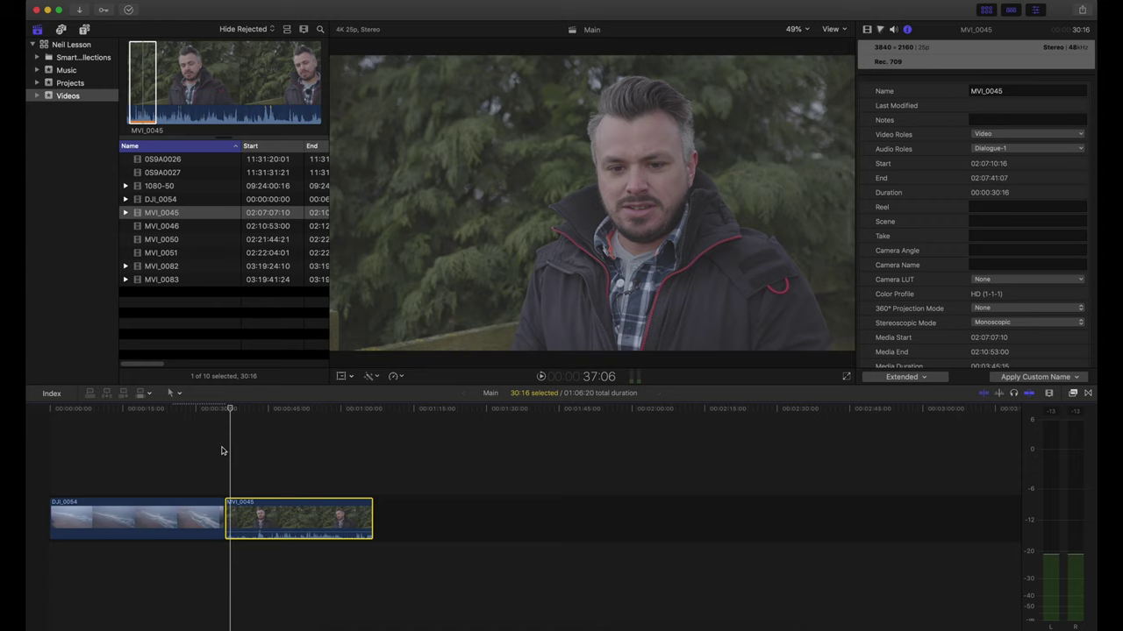
pyautogui.press('space')
pyautogui.press('space')
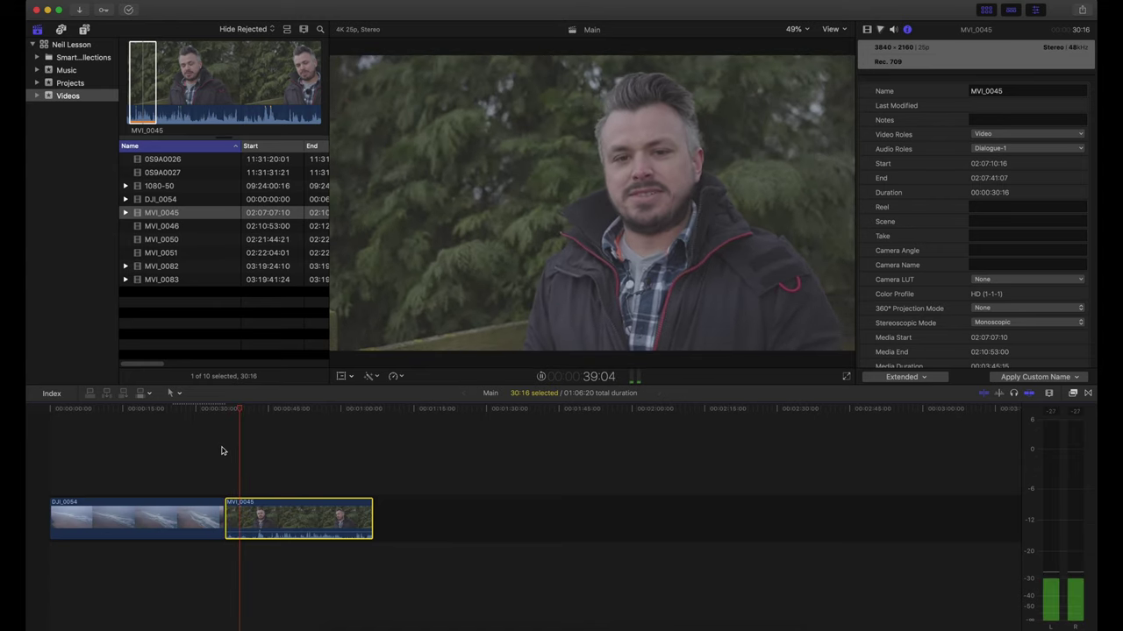
pyautogui.press('space')
pyautogui.moveTo(242, 416); pyautogui.dragTo(272, 416)
pyautogui.press('space')
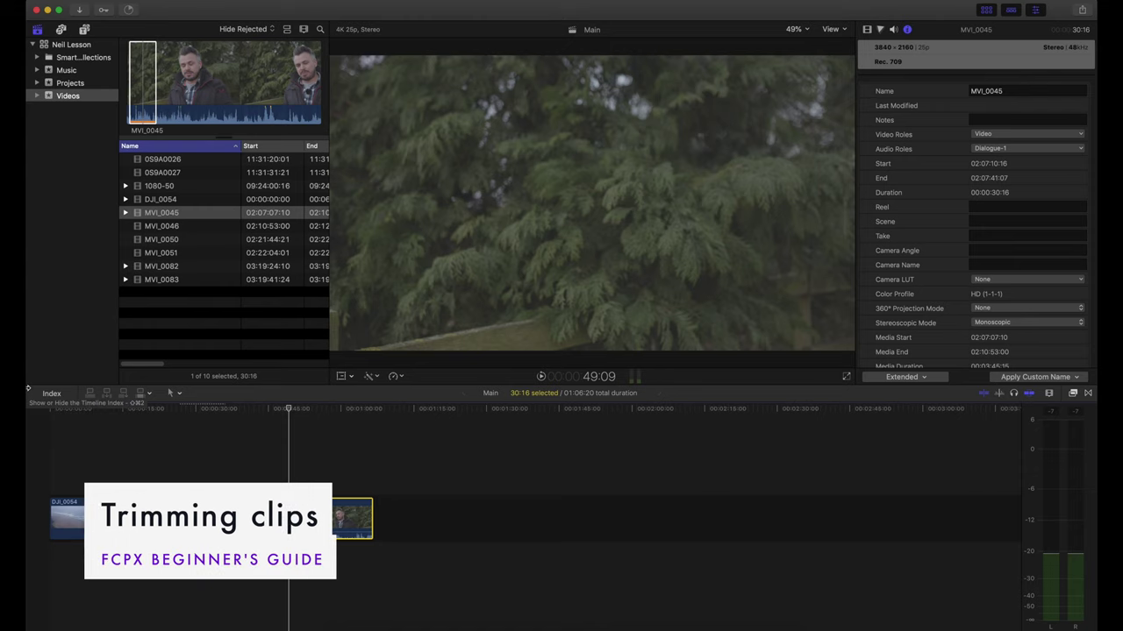
pyautogui.moveTo(297, 408)
pyautogui.mouseDown()
pyautogui.moveTo(320, 409)
pyautogui.moveTo(307, 411)
pyautogui.mouseUp()
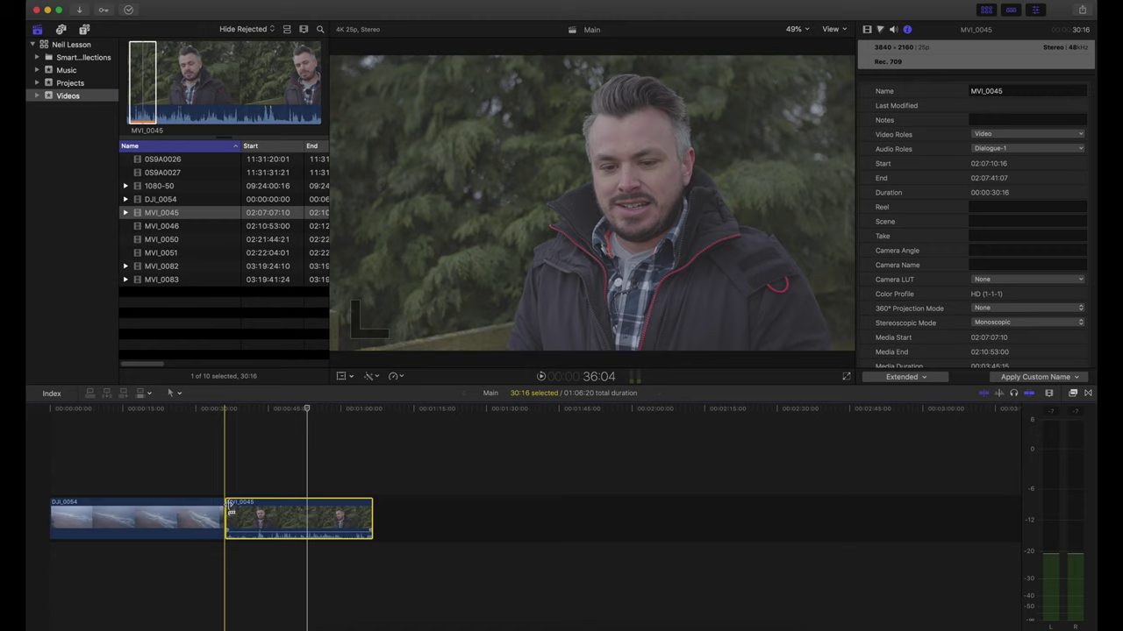
# Step: Trim the start of the MVI_0045 clip to 02:07:27:16, and shorten the end of the DJI_0054 clip to 31:13
pyautogui.moveTo(229, 506); pyautogui.dragTo(309, 516)
pyautogui.moveTo(309, 628); pyautogui.dragTo(340, 628)
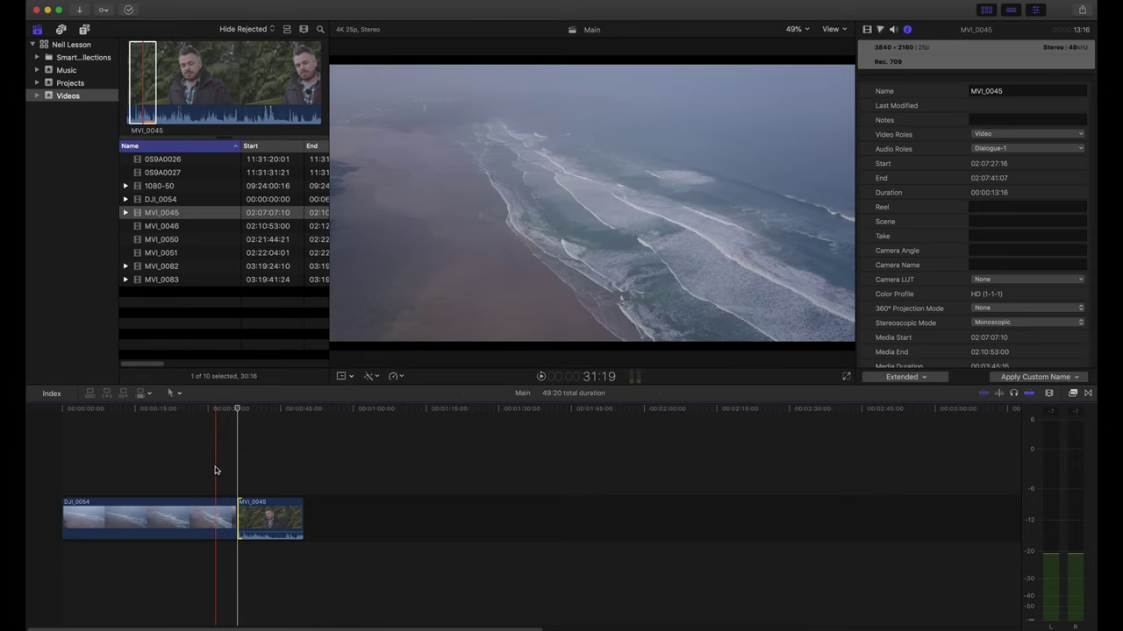
pyautogui.click(215, 469)
pyautogui.moveTo(235, 507); pyautogui.dragTo(214, 506)
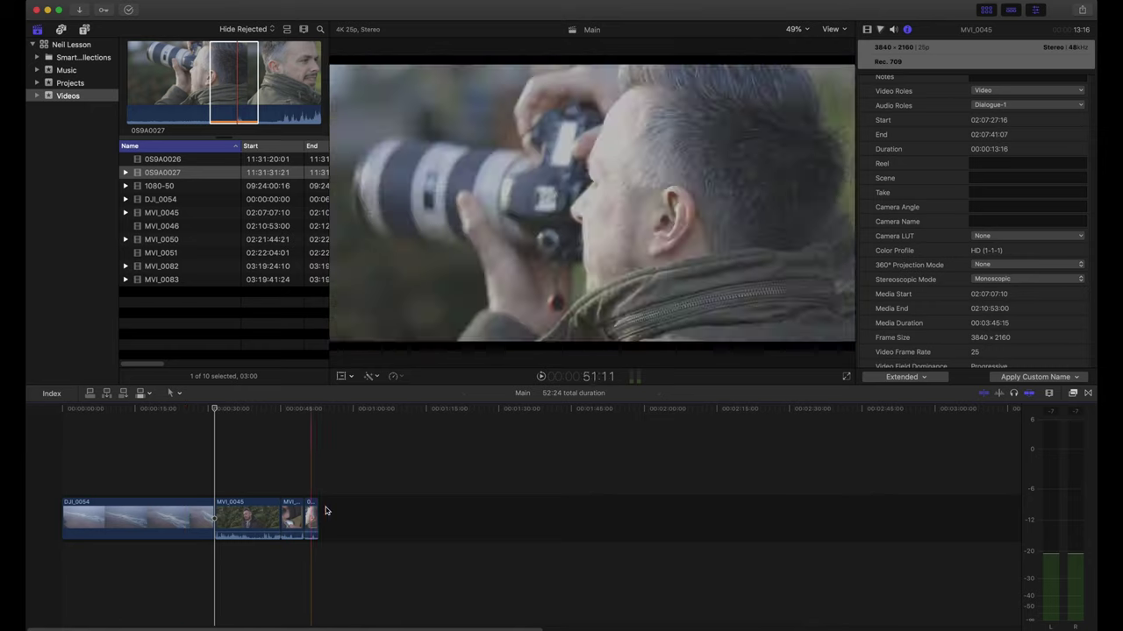
# Step: Try to move the 0S9A0027 clip far along the timeline, away from the other clips
pyautogui.click(302, 522)
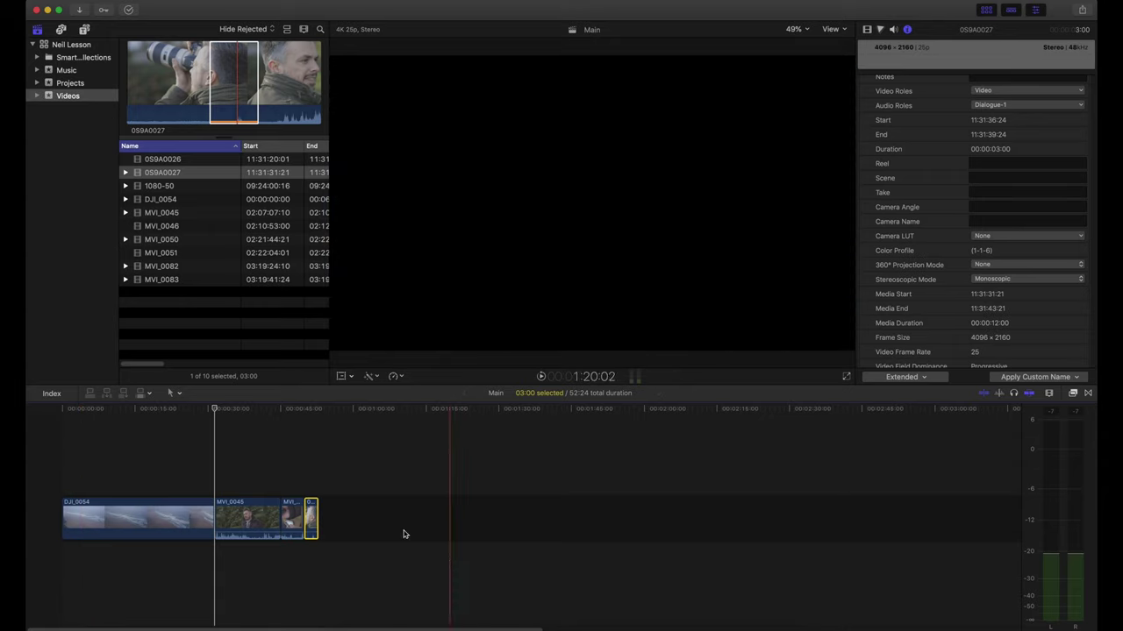
pyautogui.moveTo(313, 521); pyautogui.dragTo(921, 515)
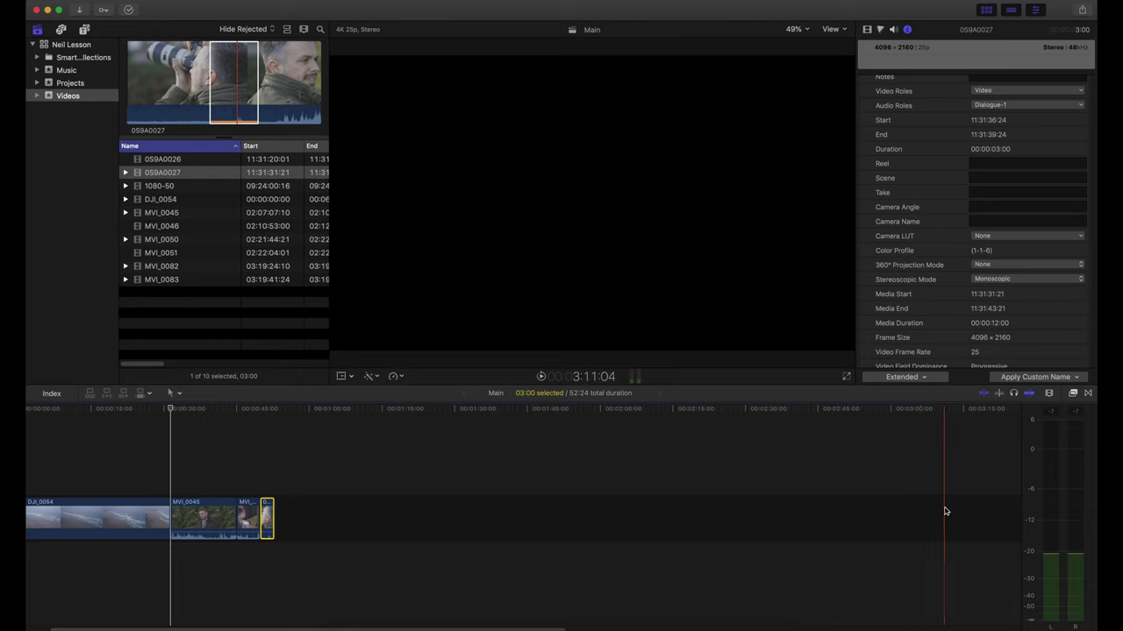
pyautogui.click(380, 566)
# Step: Delete the MVI_0050 clip from between MVI_0045 and 0S9A0027 on the timeline, and undo the deletion
pyautogui.click(251, 518)
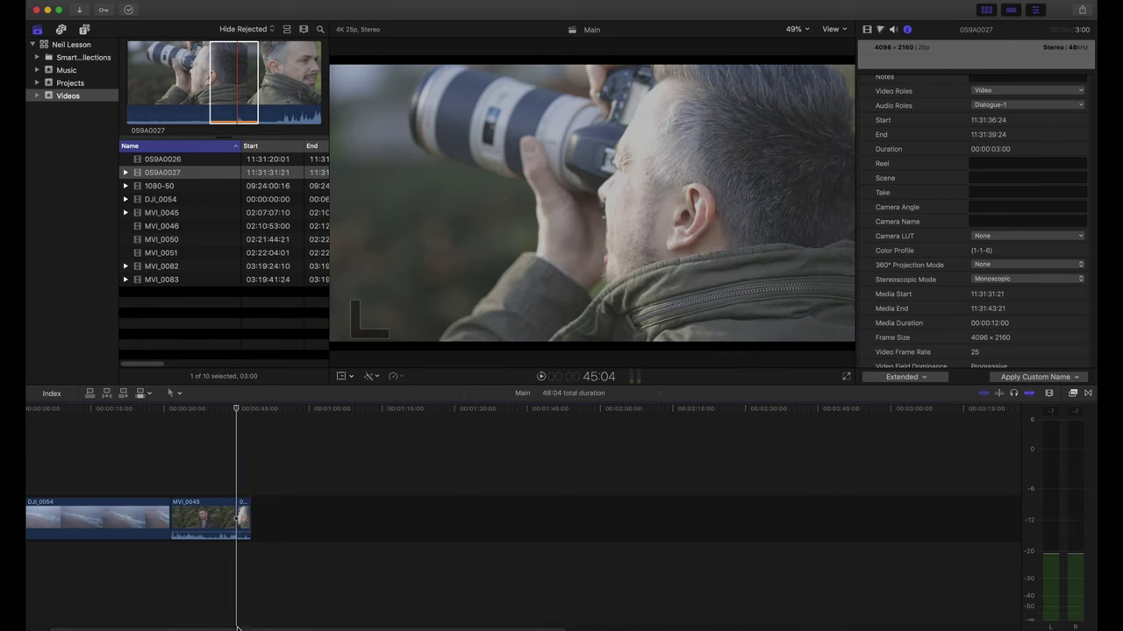
pyautogui.hscroll(-2, 202, 614)
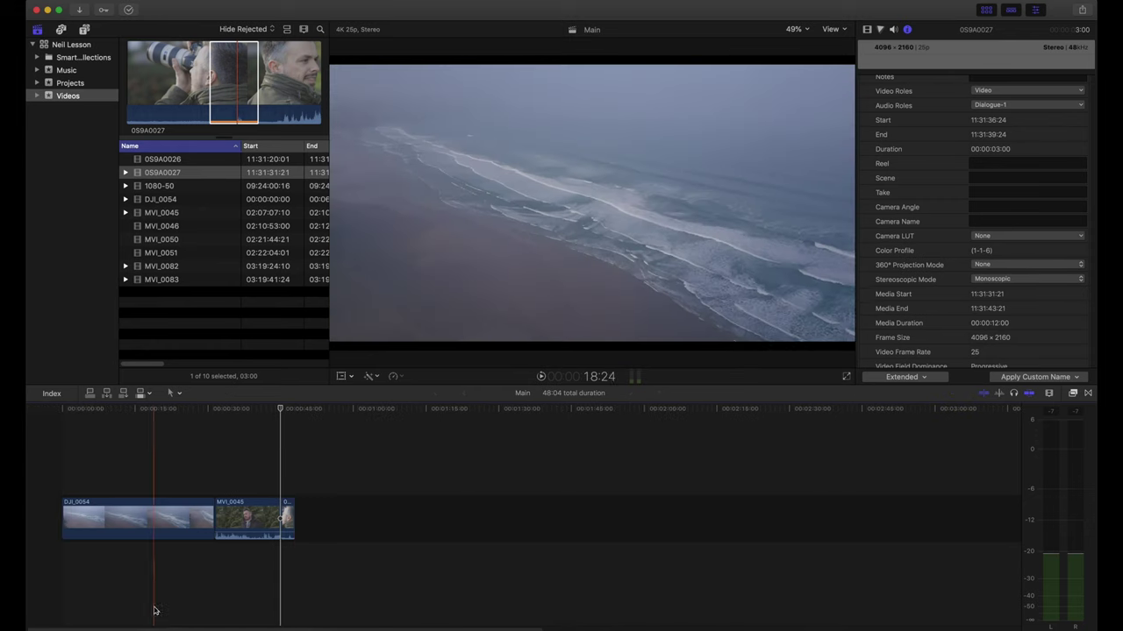
pyautogui.click(288, 518)
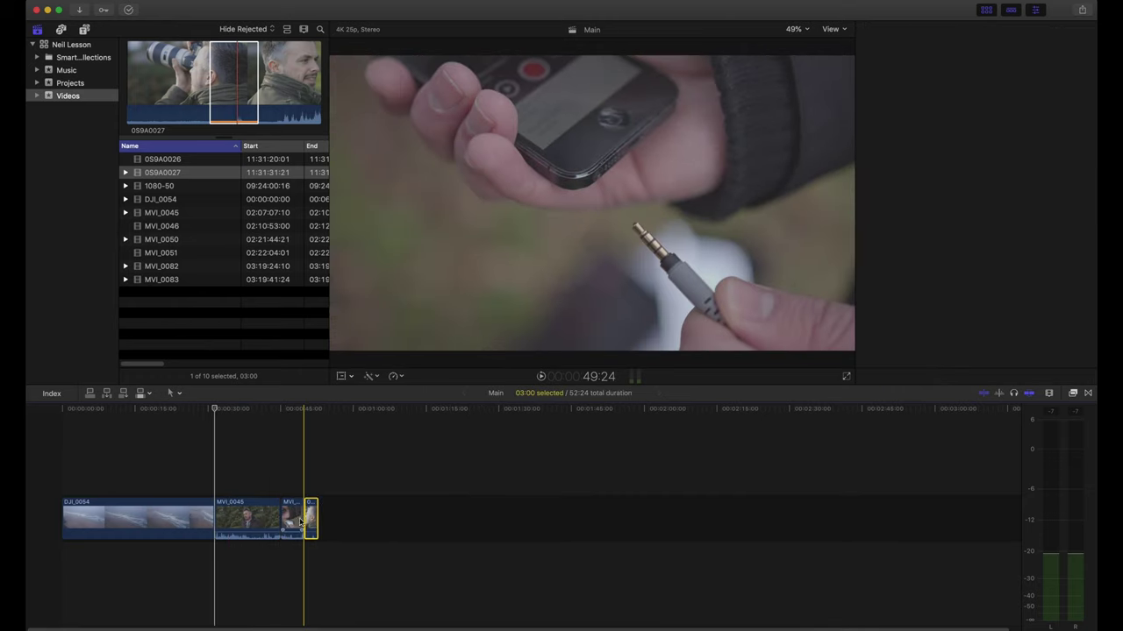
# Step: Move the MVI_0050 clip after the 0S9A0027 clip at the end of the timeline
pyautogui.click(295, 521)
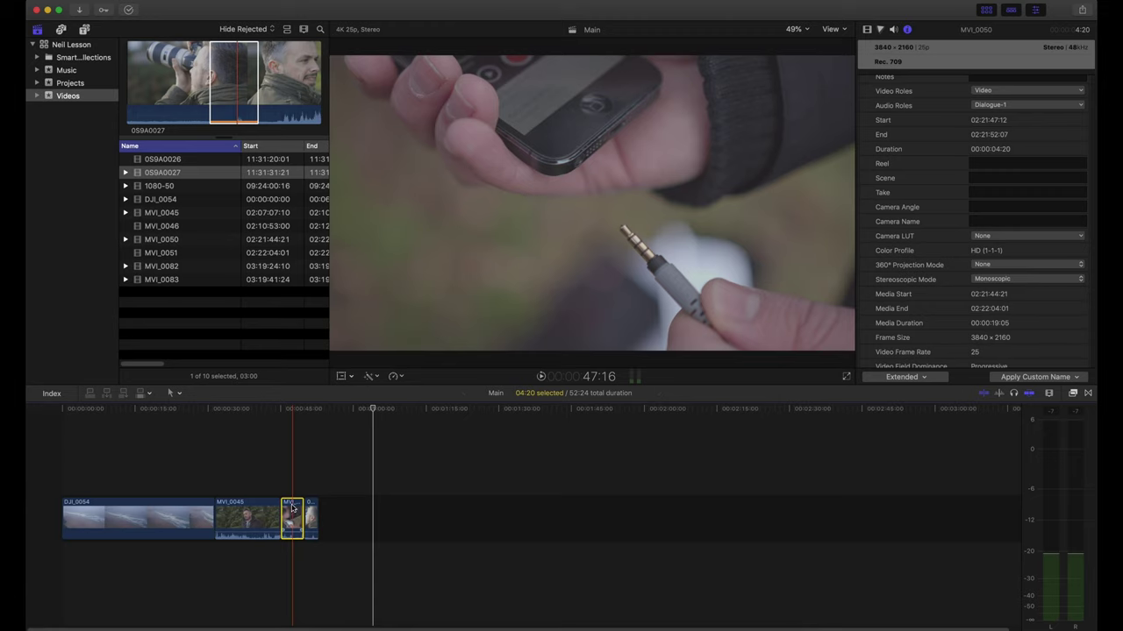
pyautogui.moveTo(292, 509)
pyautogui.mouseDown()
pyautogui.moveTo(267, 451)
pyautogui.moveTo(263, 469)
pyautogui.moveTo(167, 469)
pyautogui.moveTo(311, 480)
pyautogui.moveTo(312, 517)
pyautogui.mouseUp()
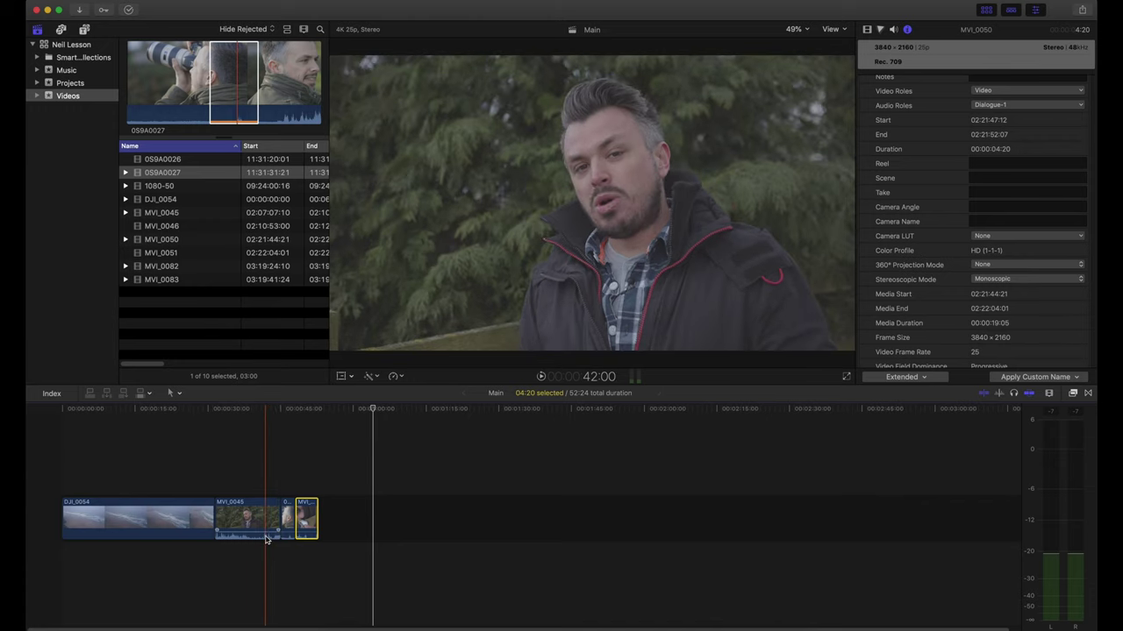
# Step: Delete the 0S9A0027 clip from between MVI_0045 and MVI_0050 on the timeline, and undo the deletion
pyautogui.click(289, 519)
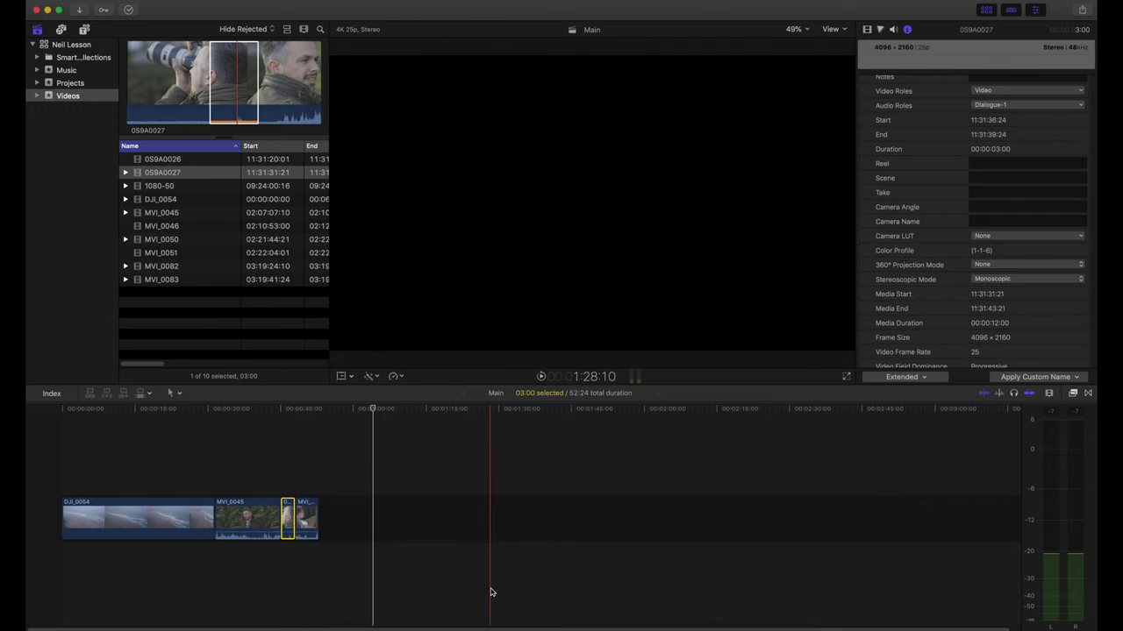
pyautogui.press('Delete')
pyautogui.press('super+z')
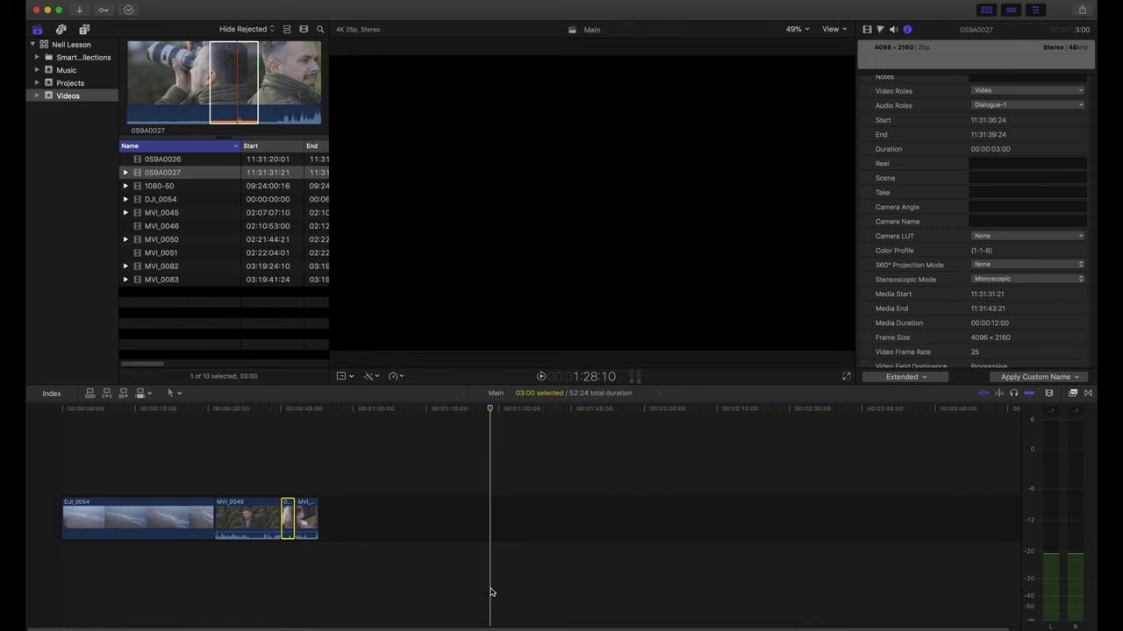
# Step: Replace the 0S9A0027 clip with a gap that keeps the MVI_0050 clip in place
pyautogui.click(287, 517)
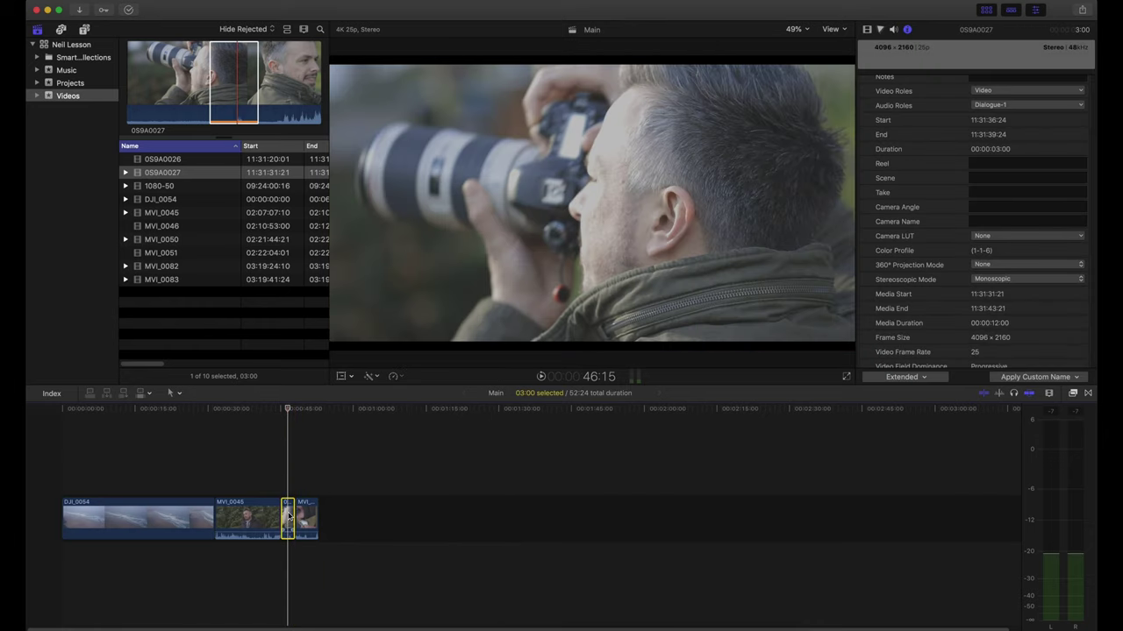
pyautogui.hotkey('shift', 'Delete')
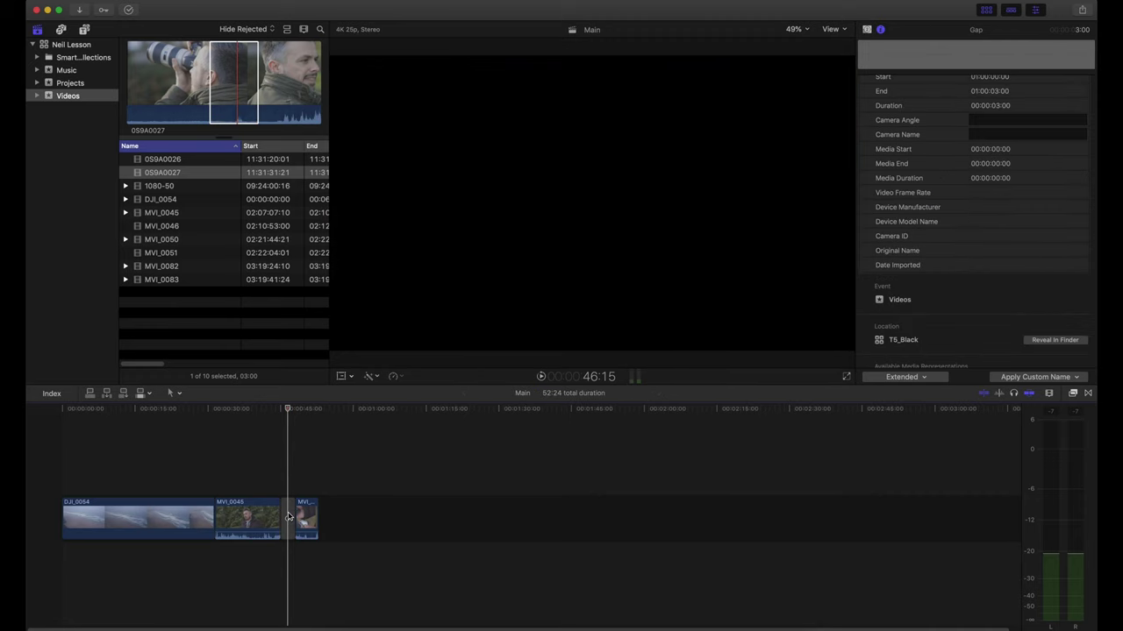
pyautogui.click(289, 517)
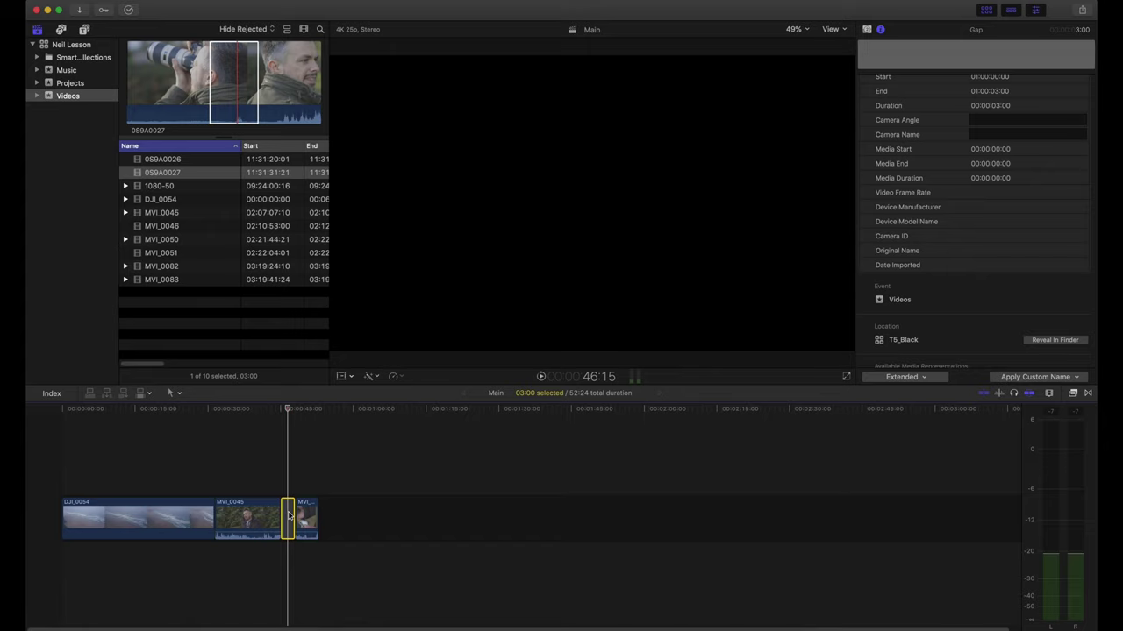
pyautogui.click(353, 463)
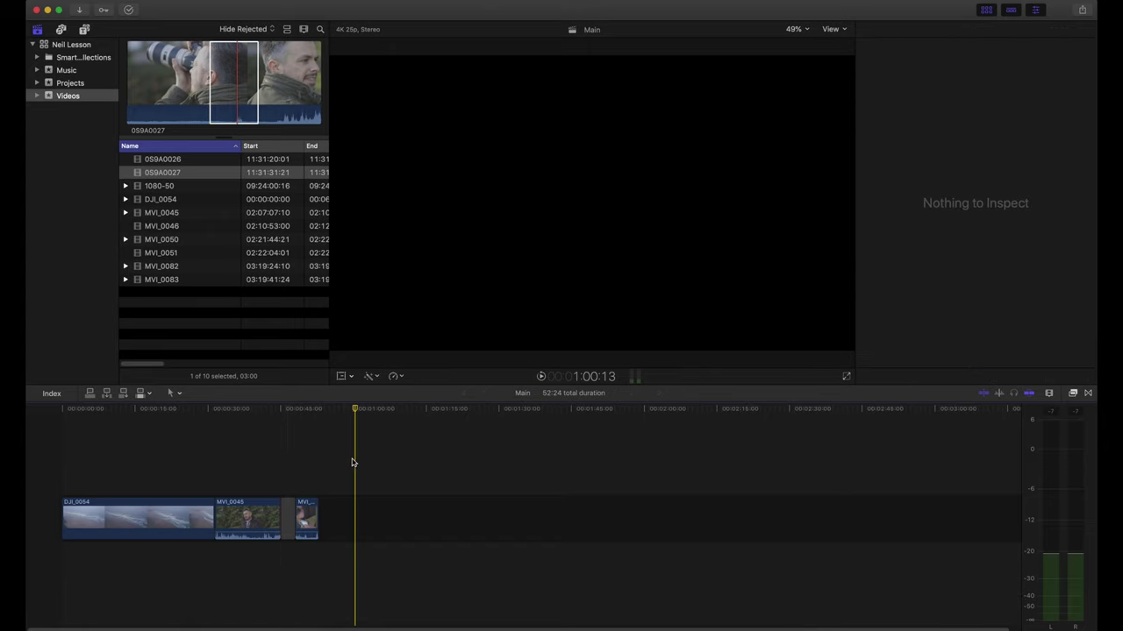
# Step: Extend the gap between the MVI_0045 and MVI_0050 clips to a duration of about 56:10
pyautogui.click(289, 512)
pyautogui.moveTo(288, 511); pyautogui.dragTo(562, 526)
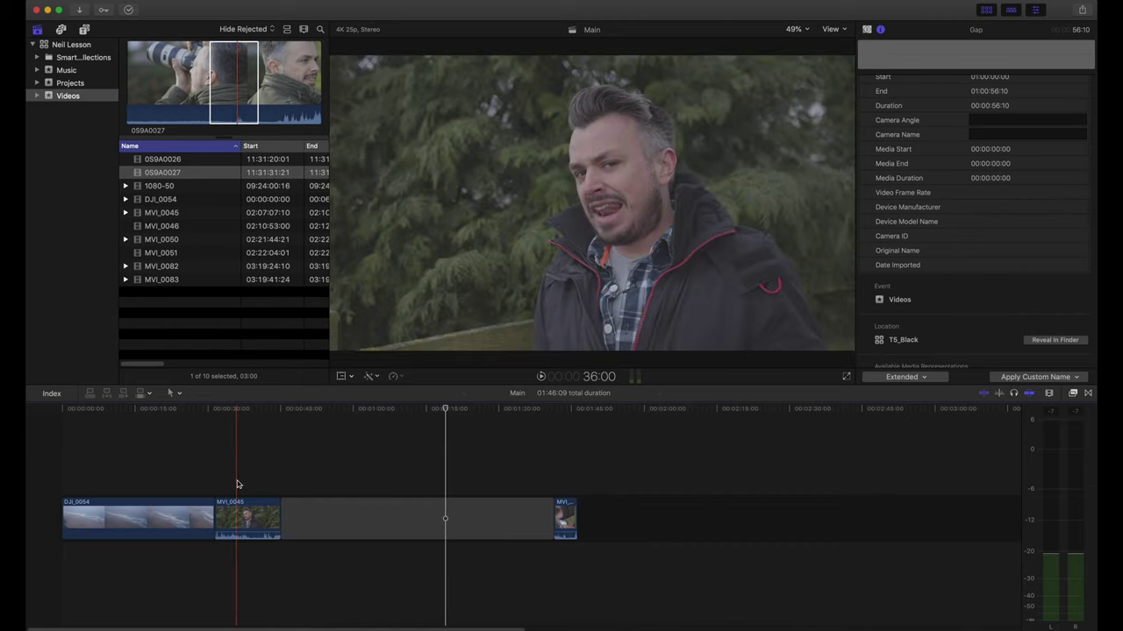
pyautogui.click(568, 505)
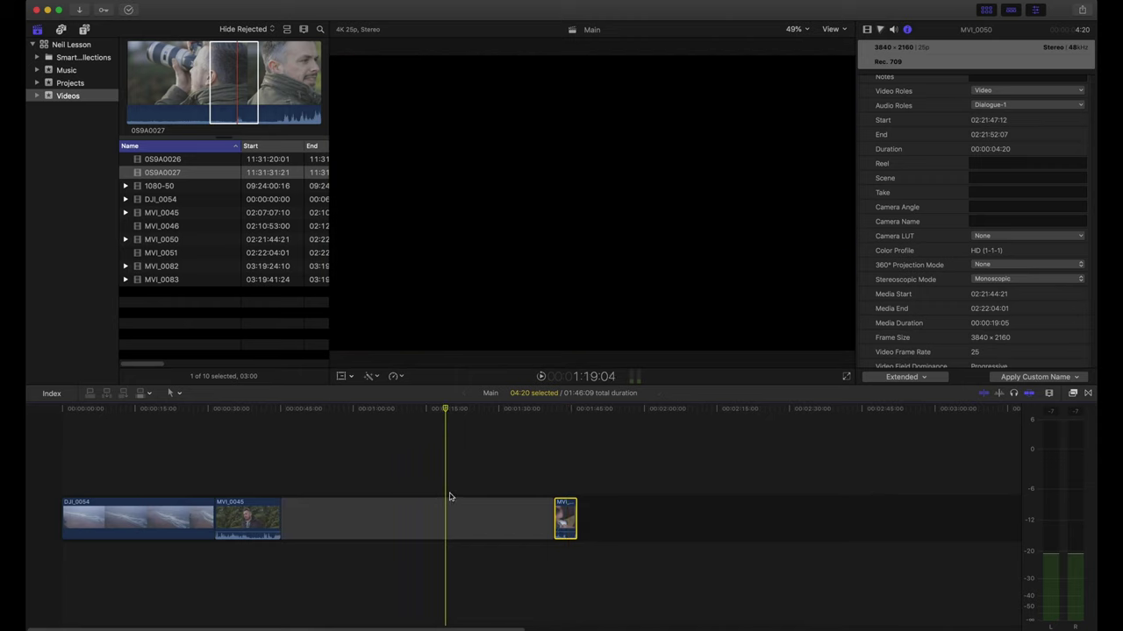
pyautogui.click(395, 522)
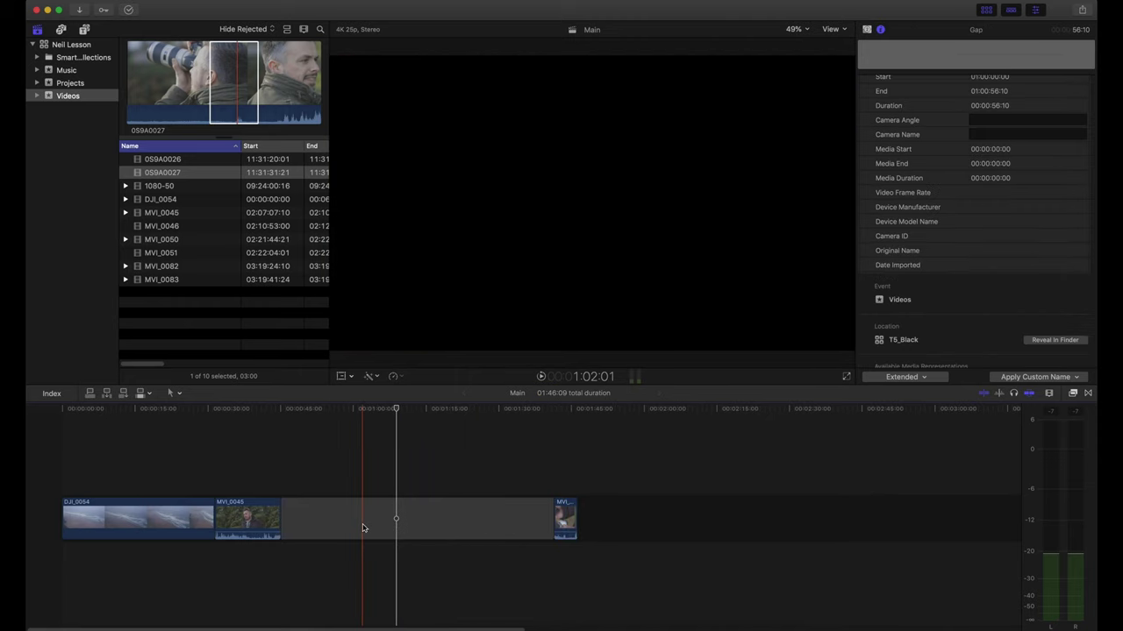
# Step: Insert a Placeholder generator at the 31:13 cut between the DJI_0054 and MVI_0045 clips
pyautogui.click(223, 442)
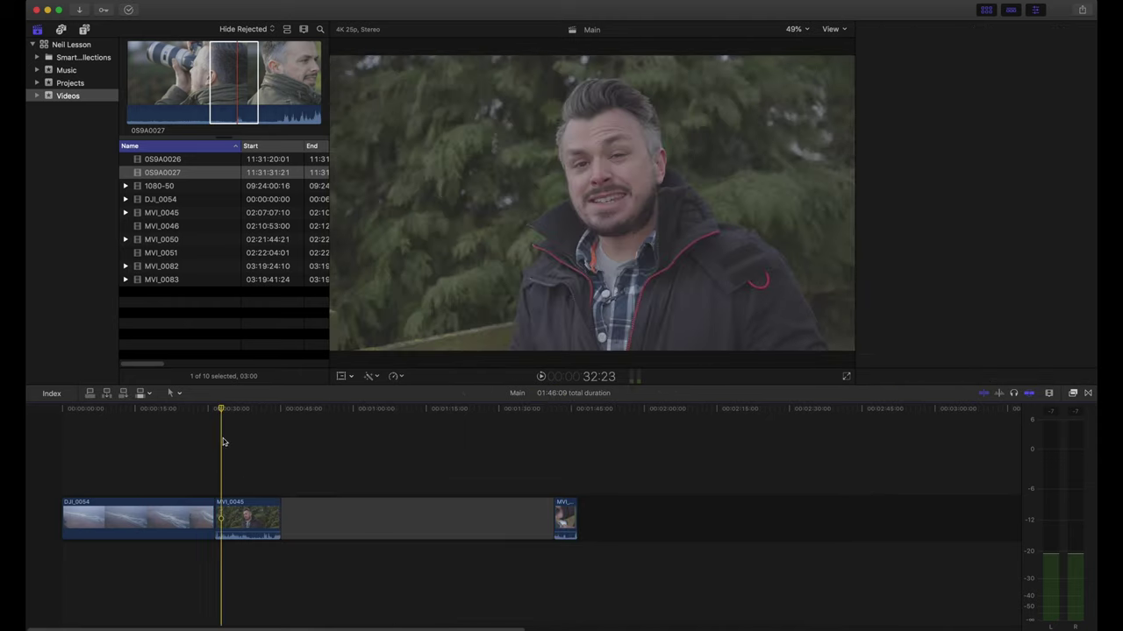
pyautogui.press('super+4')
pyautogui.click(215, 413)
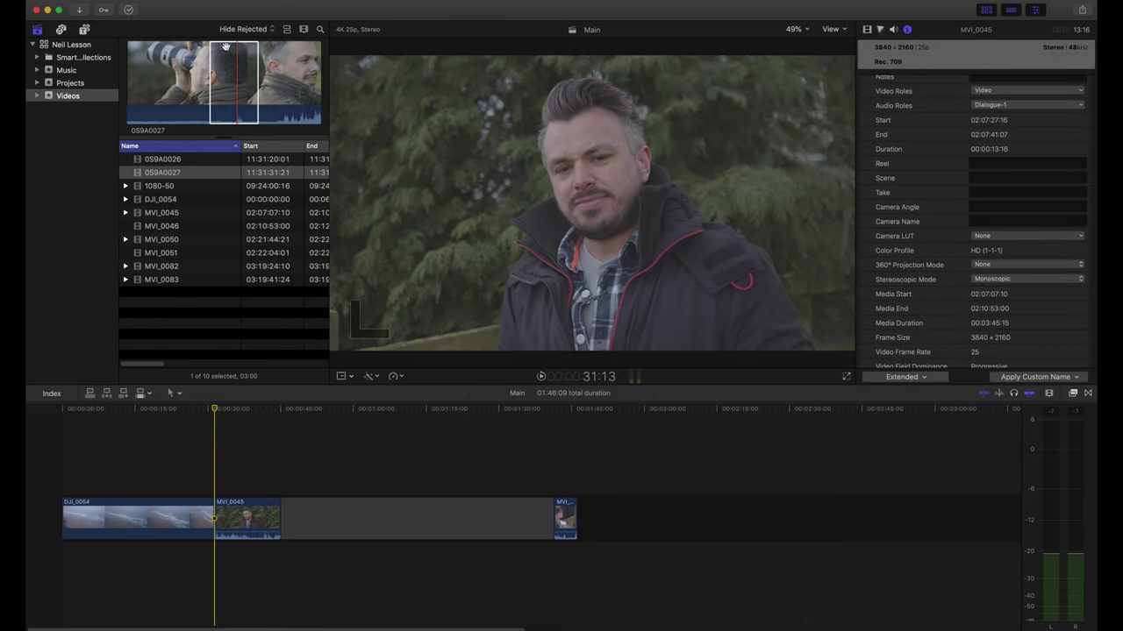
pyautogui.click(151, 0)
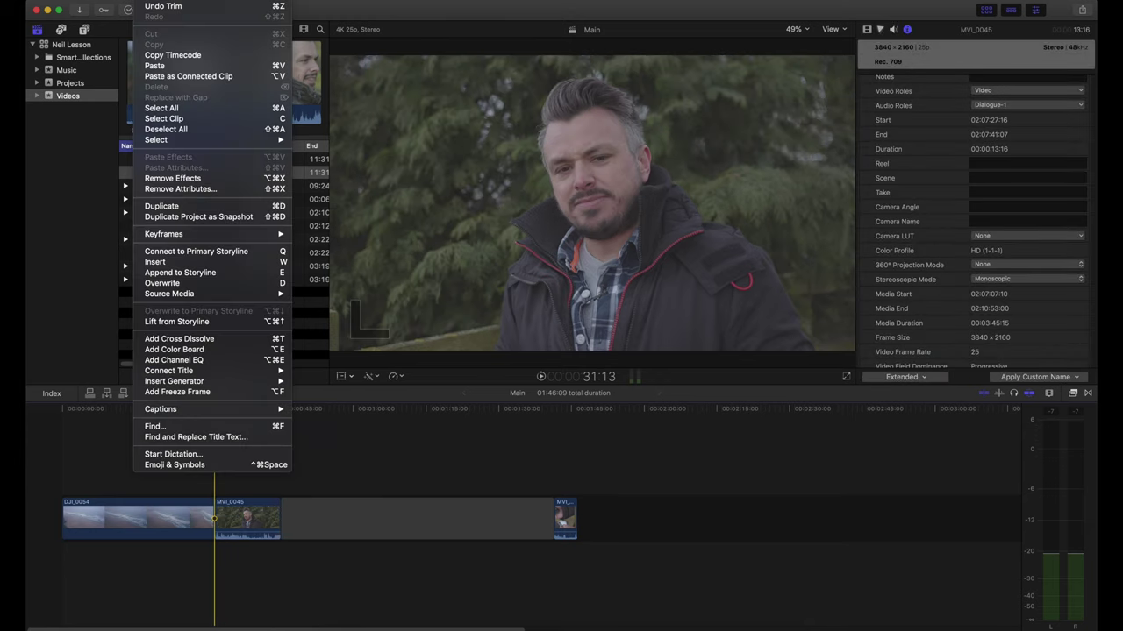
pyautogui.moveTo(237, 386)
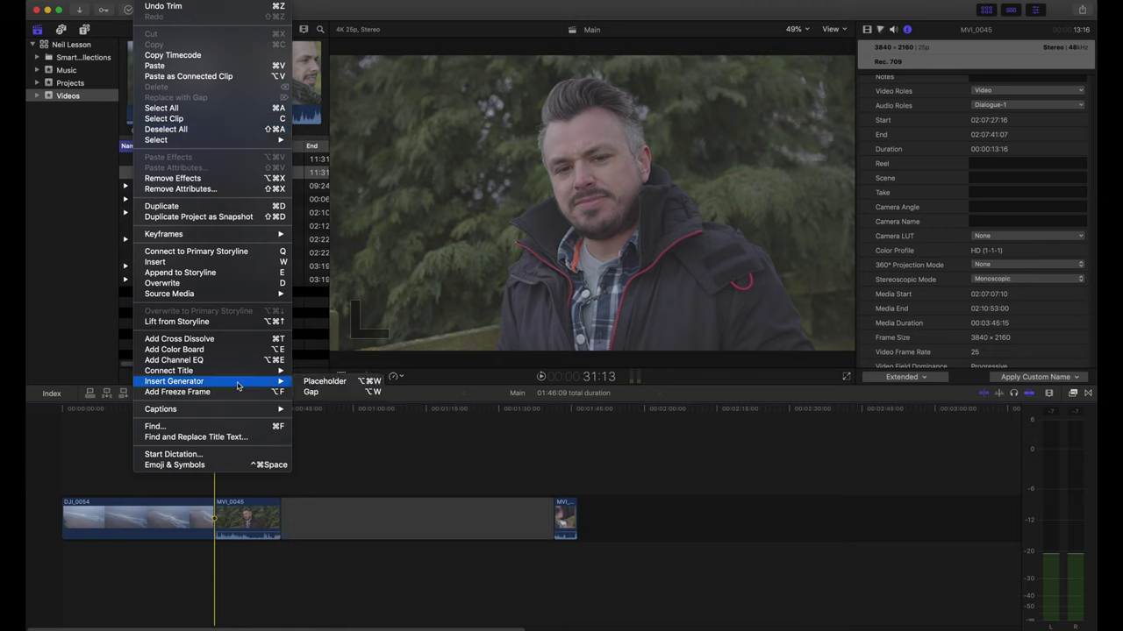
pyautogui.click(312, 385)
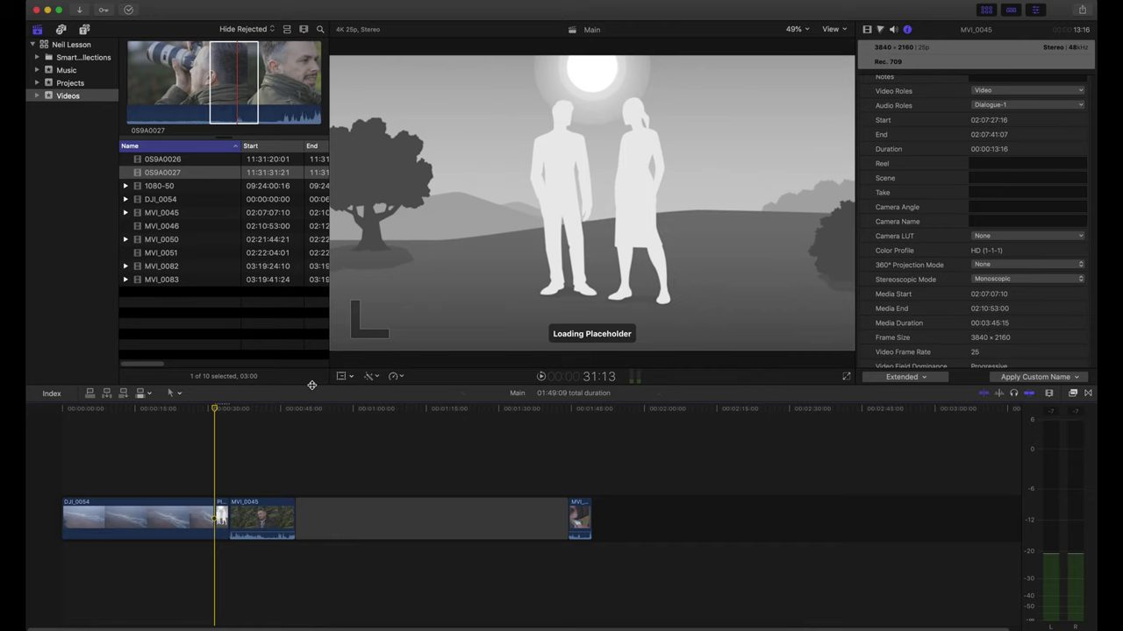
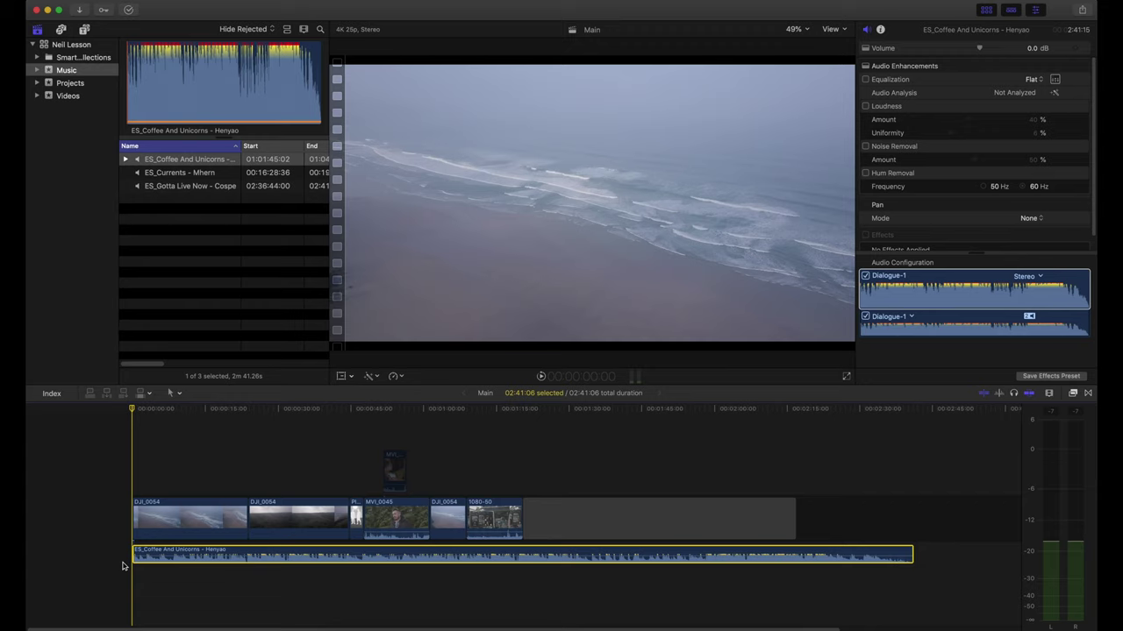
# Step: Connect the ES_Currents - Mhern track at the start of the timeline below ES_Coffee And Unicorns, and disable the ES_Coffee And Unicorns clip
pyautogui.click(166, 176)
pyautogui.moveTo(172, 176); pyautogui.dragTo(136, 576)
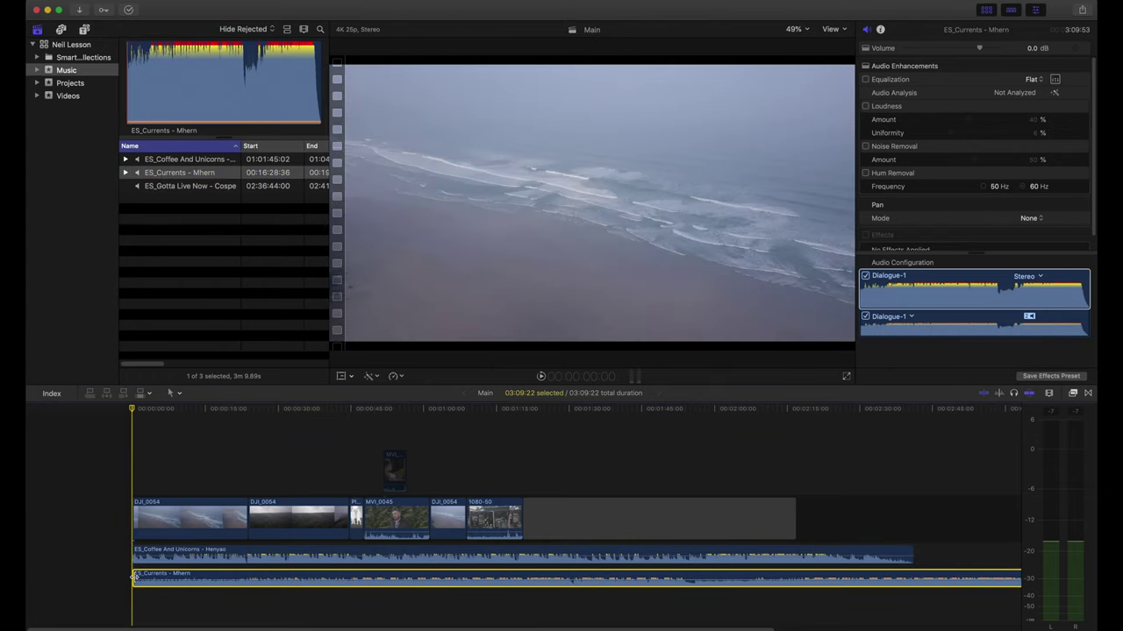
pyautogui.click(262, 553)
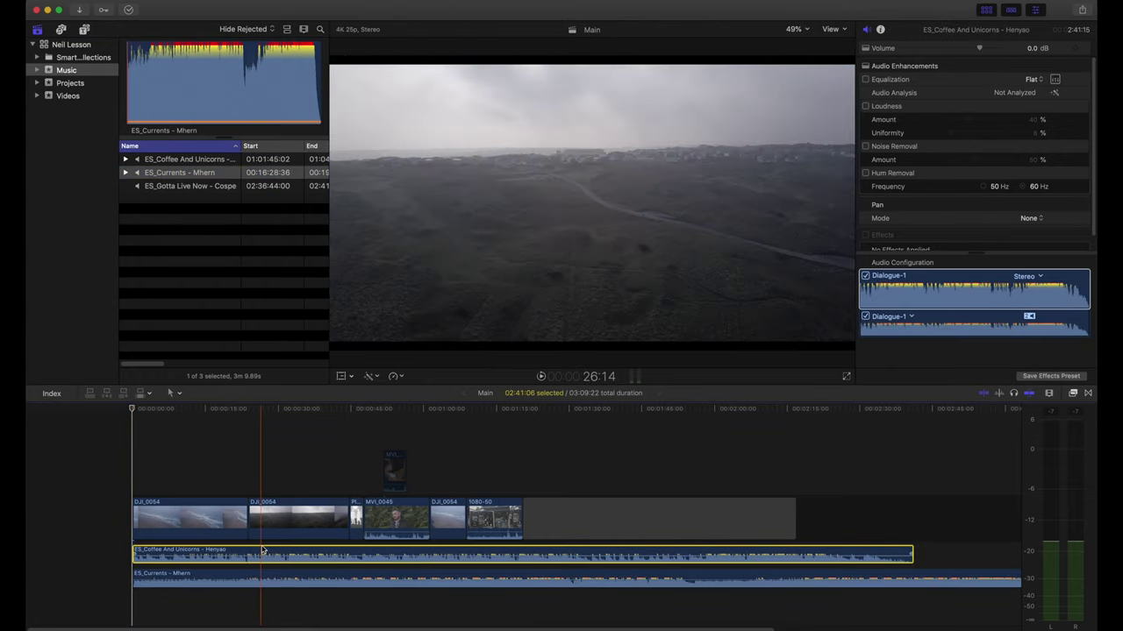
pyautogui.press('v')
# Step: Disable the ES_Currents - Mhern clip and re-enable the ES_Coffee And Unicorns clip
pyautogui.click(263, 577)
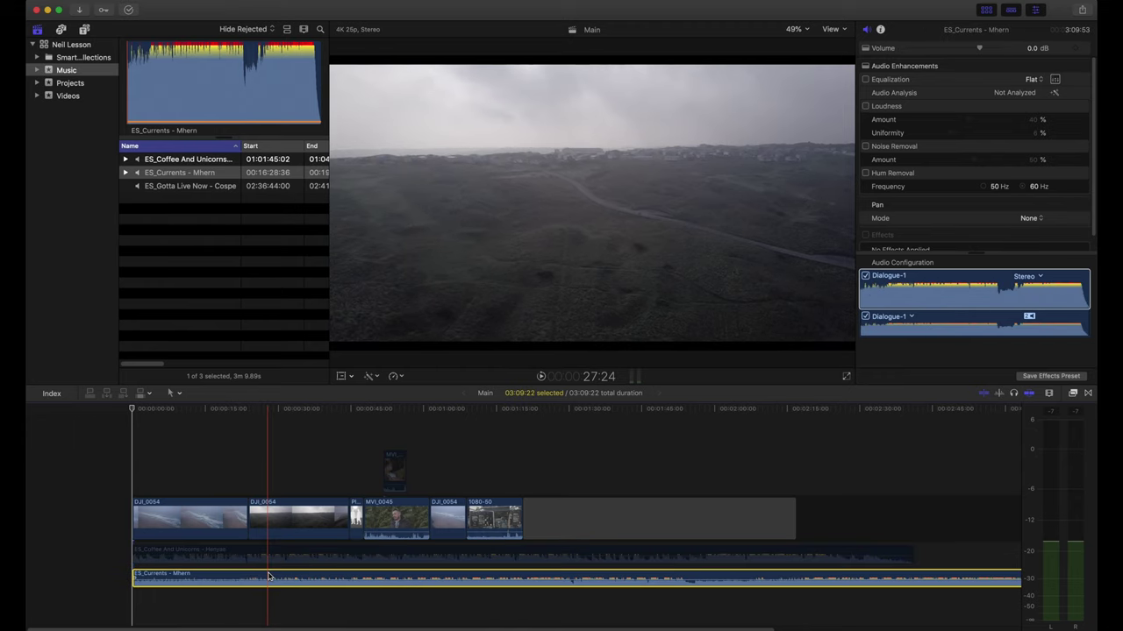
pyautogui.press('v')
pyautogui.click(271, 553)
pyautogui.press('v')
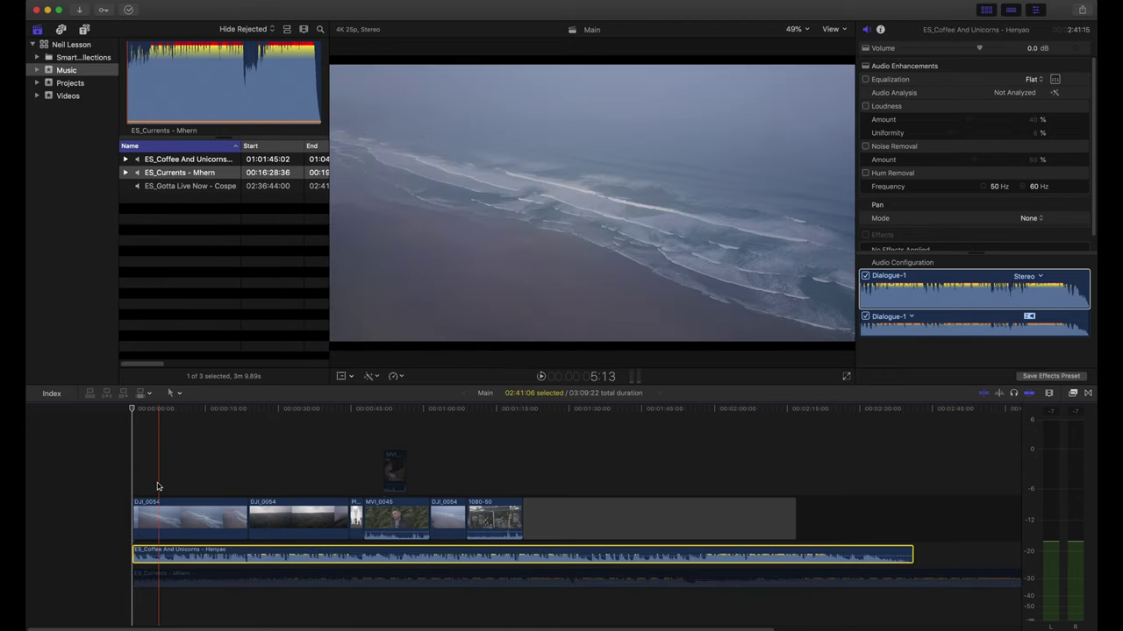
# Step: Play the timeline from its start to audition the two music tracks, raising the system volume during playback
pyautogui.press('space')
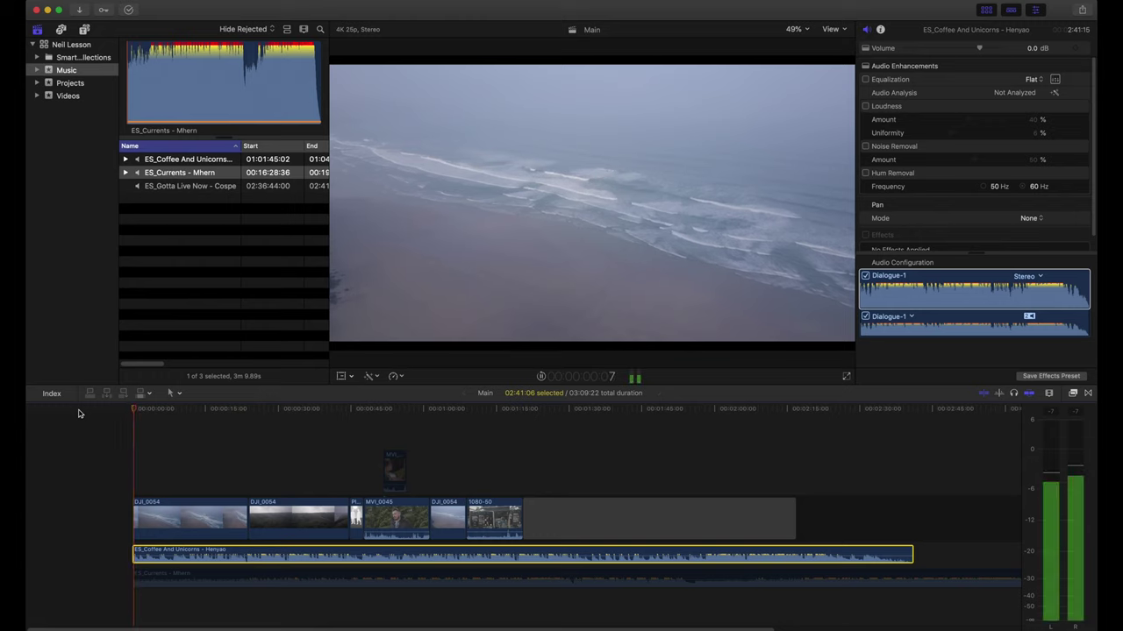
pyautogui.press('XF86AudioRaiseVolume')
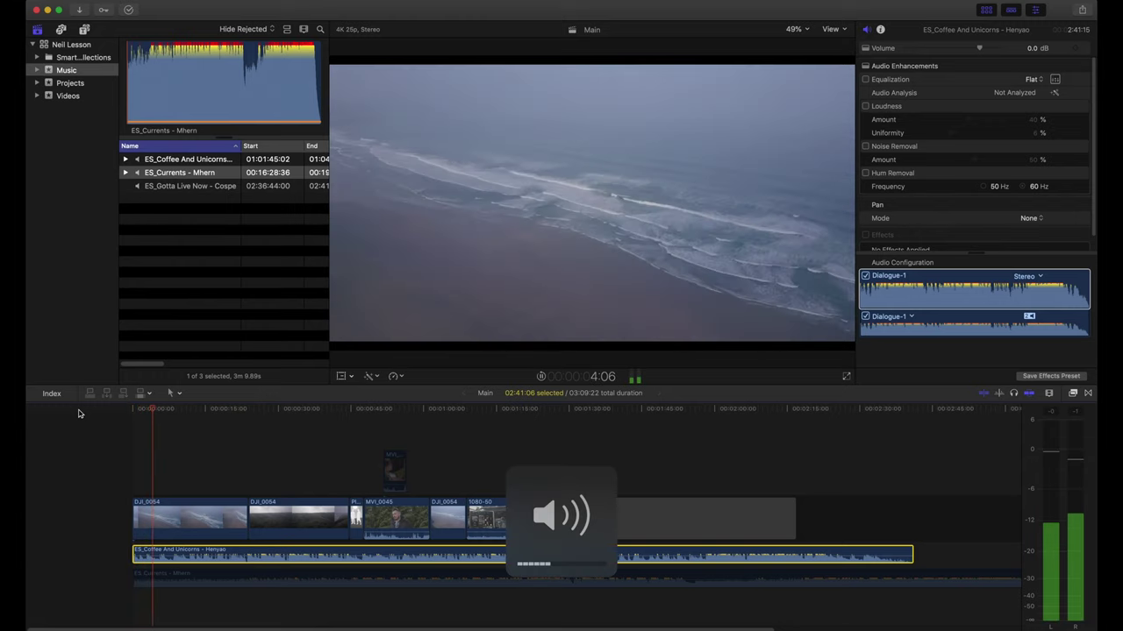
pyautogui.press('XF86AudioRaiseVolume')
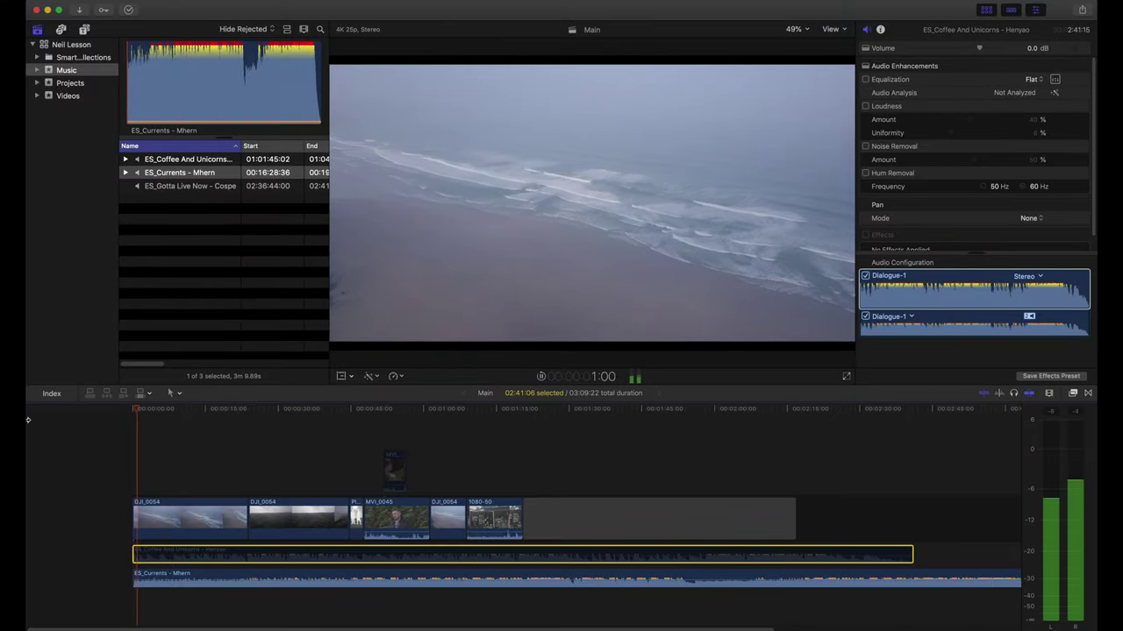
pyautogui.press('space')
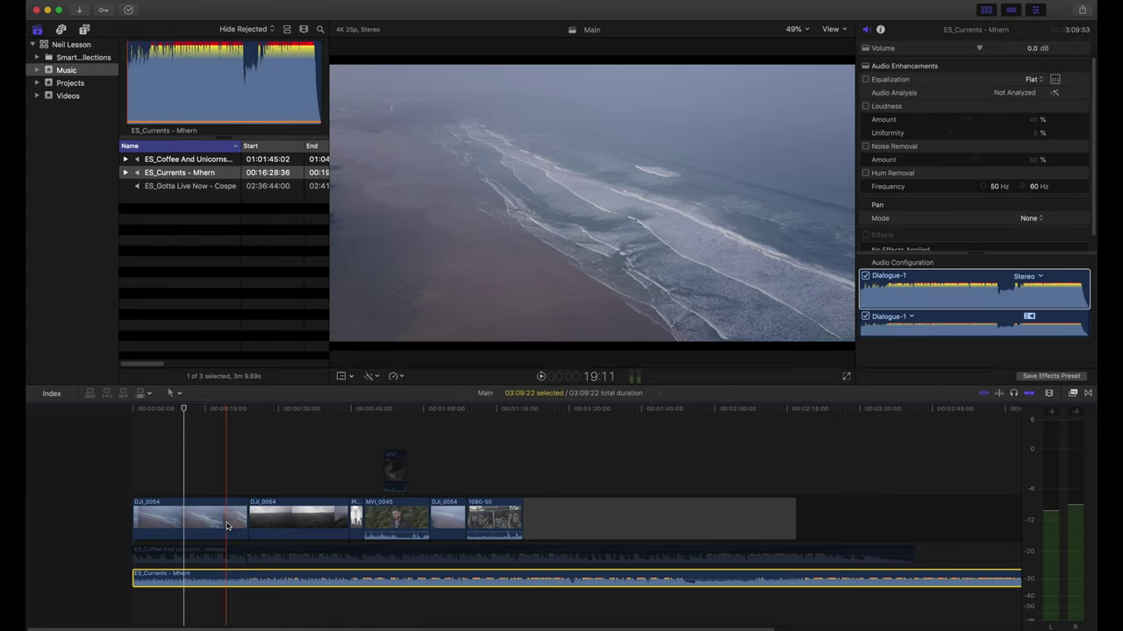
# Step: Zoom the timeline out and in, and fit the whole Main project in view
pyautogui.click(1085, 449)
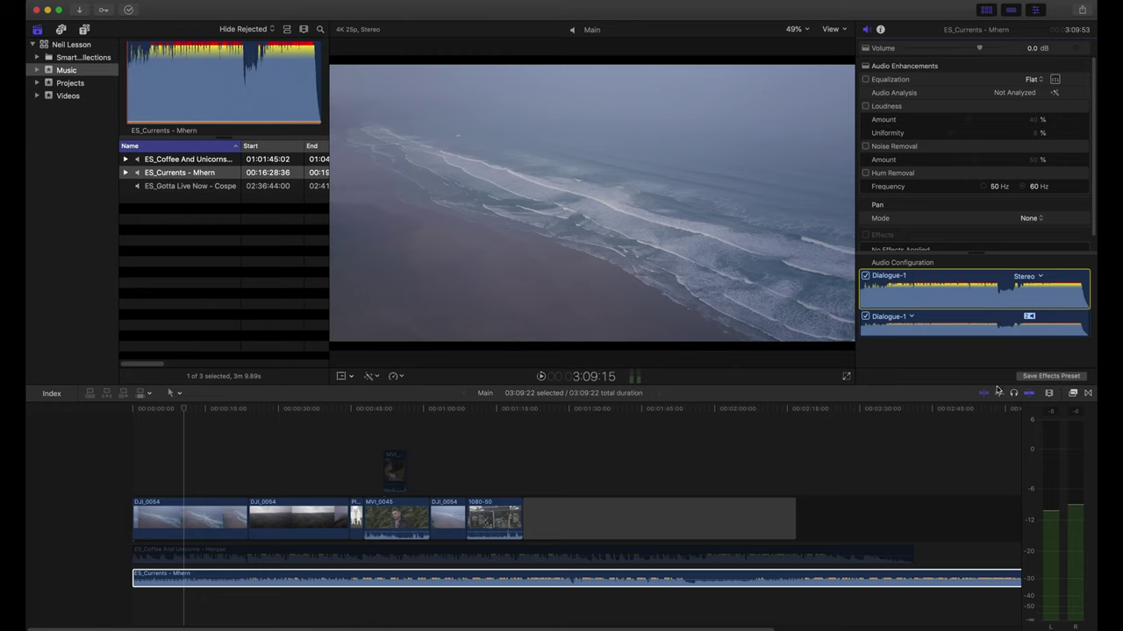
pyautogui.click(1049, 393)
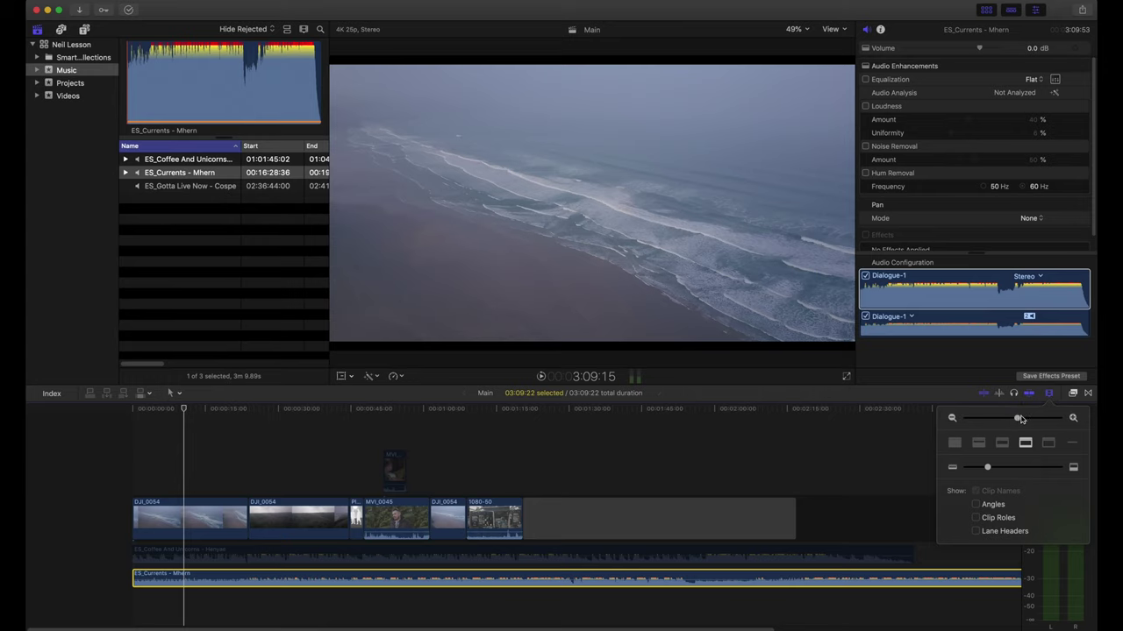
pyautogui.moveTo(1019, 420); pyautogui.dragTo(1011, 422)
pyautogui.click(824, 450)
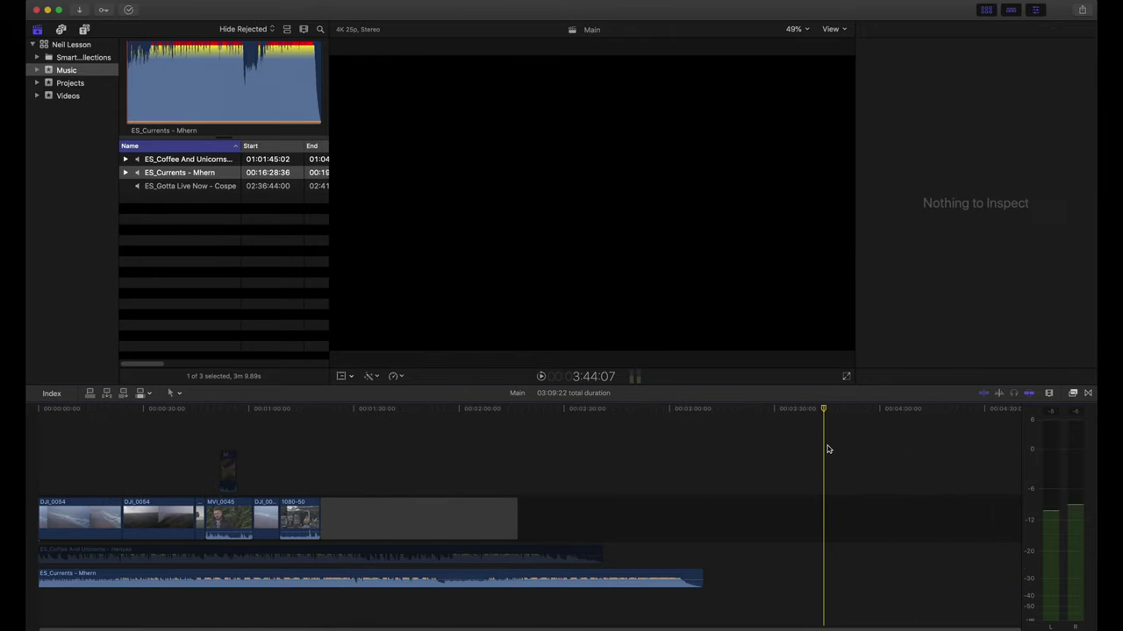
pyautogui.press('super+equal')
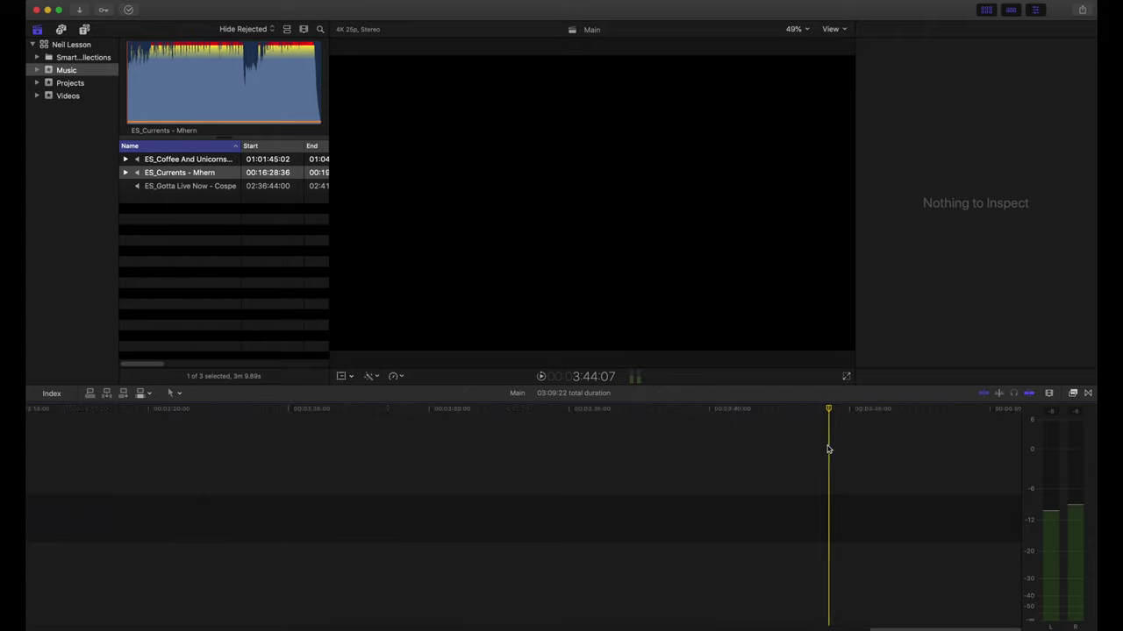
pyautogui.press('super+minus')
pyautogui.press('super+minus')
pyautogui.press('super+minus')
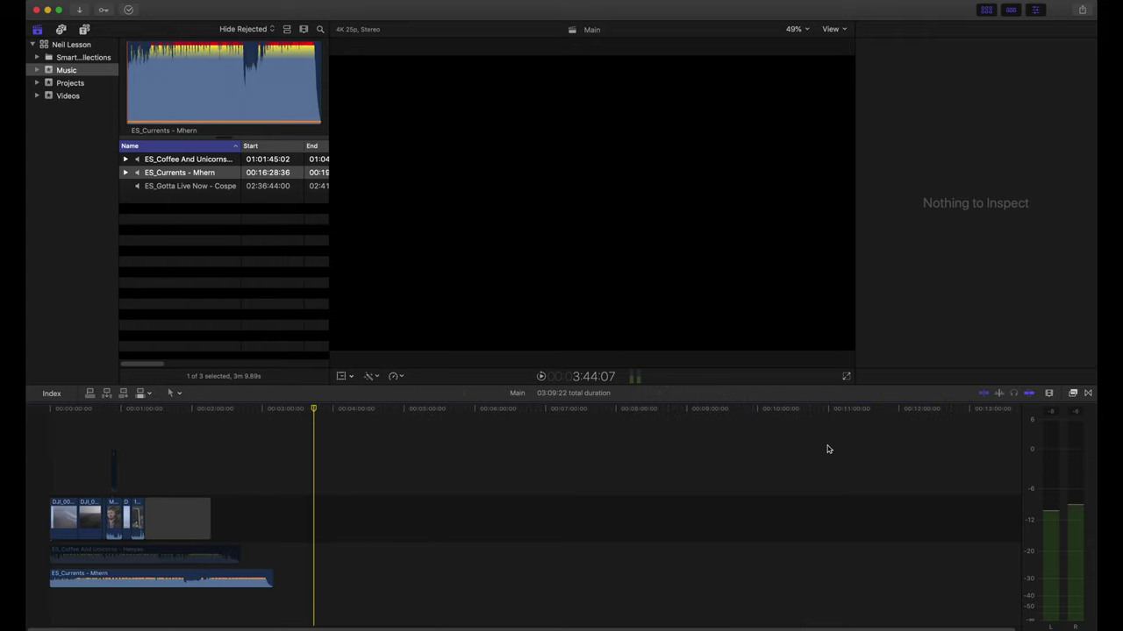
pyautogui.press('super+minus')
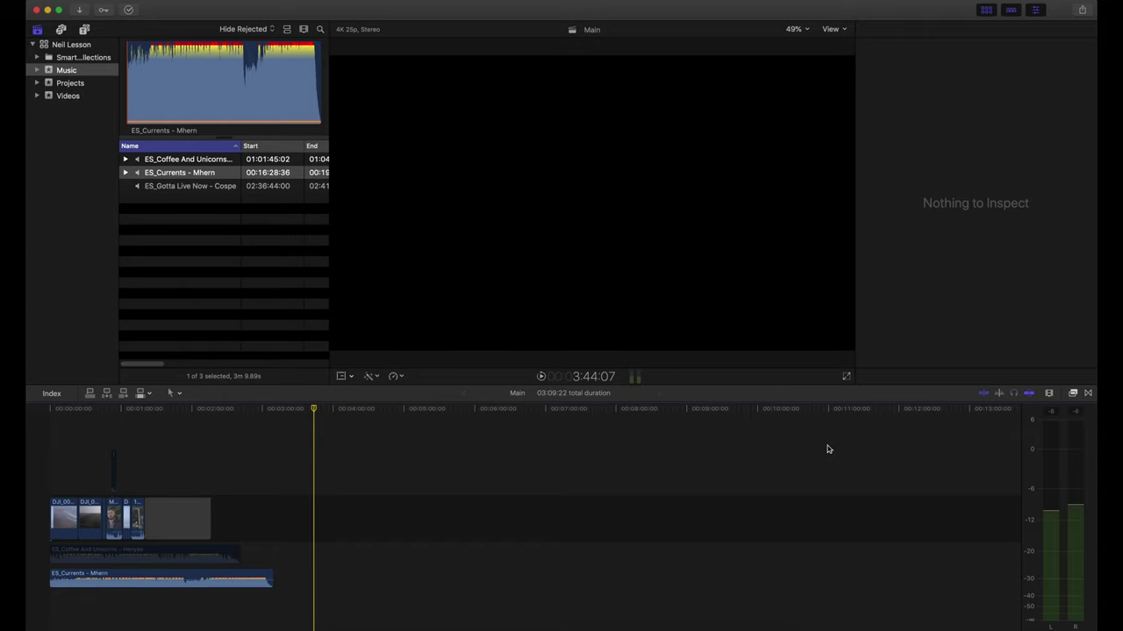
pyautogui.hotkey('shift', 'z')
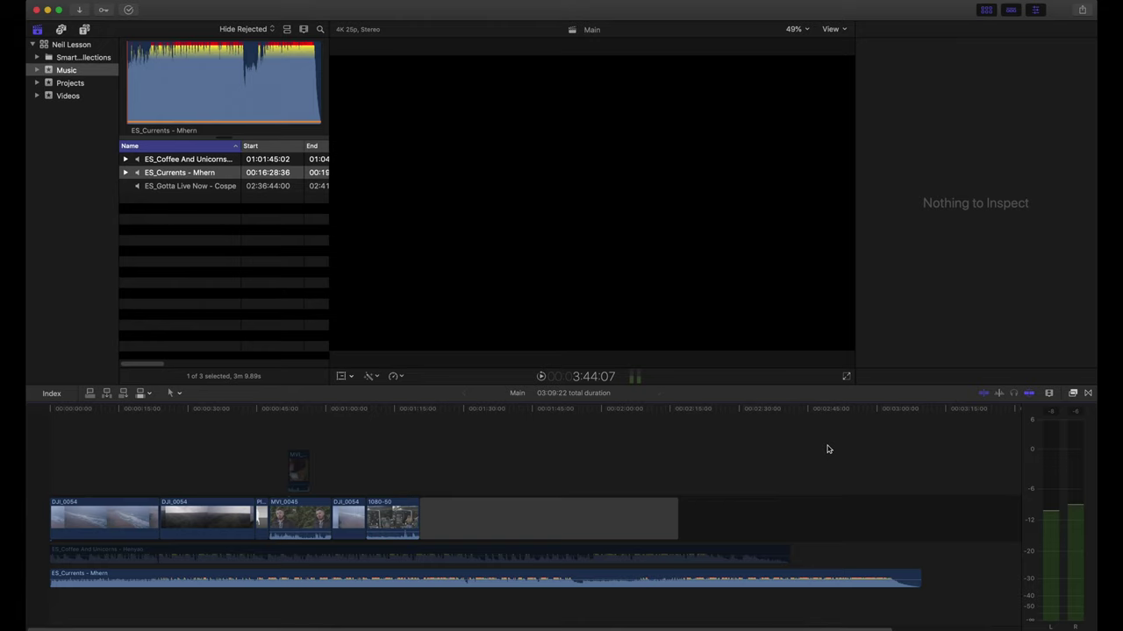
# Step: Try the different clip display styles, choose the one with evenly sized filmstrips and waveforms, and slightly increase the clip height
pyautogui.click(1049, 394)
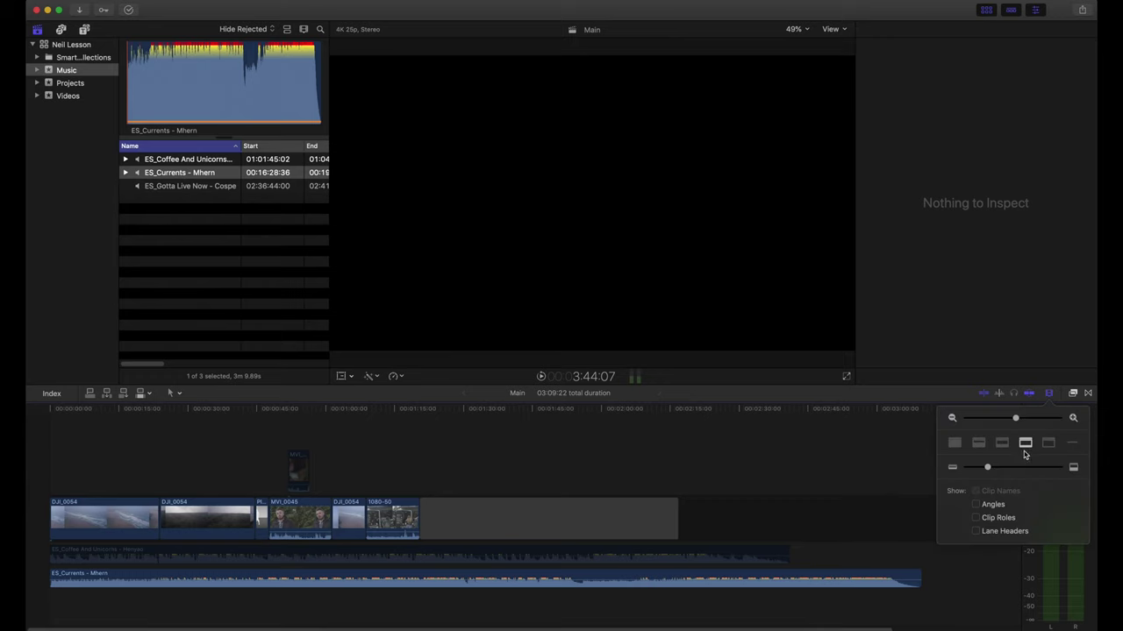
pyautogui.click(954, 443)
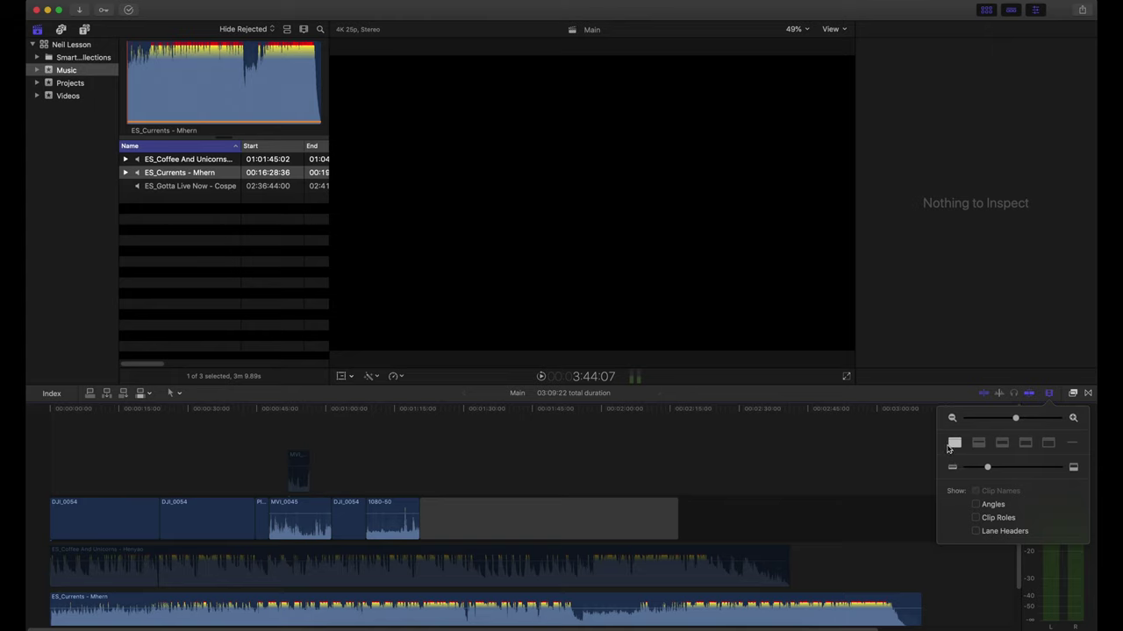
pyautogui.click(978, 444)
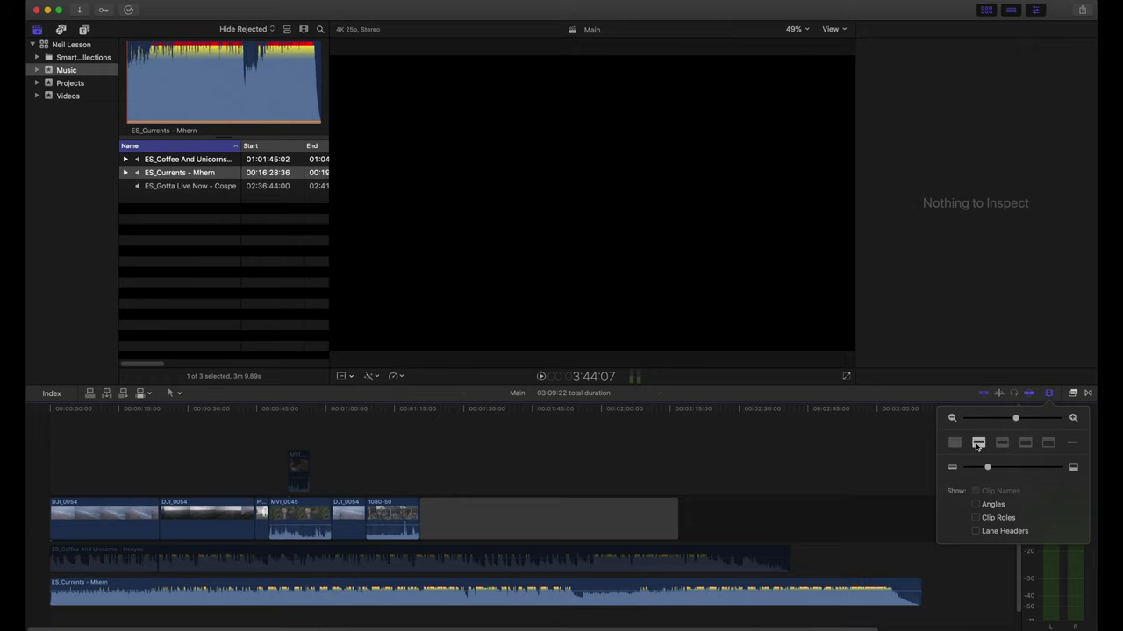
pyautogui.click(1001, 444)
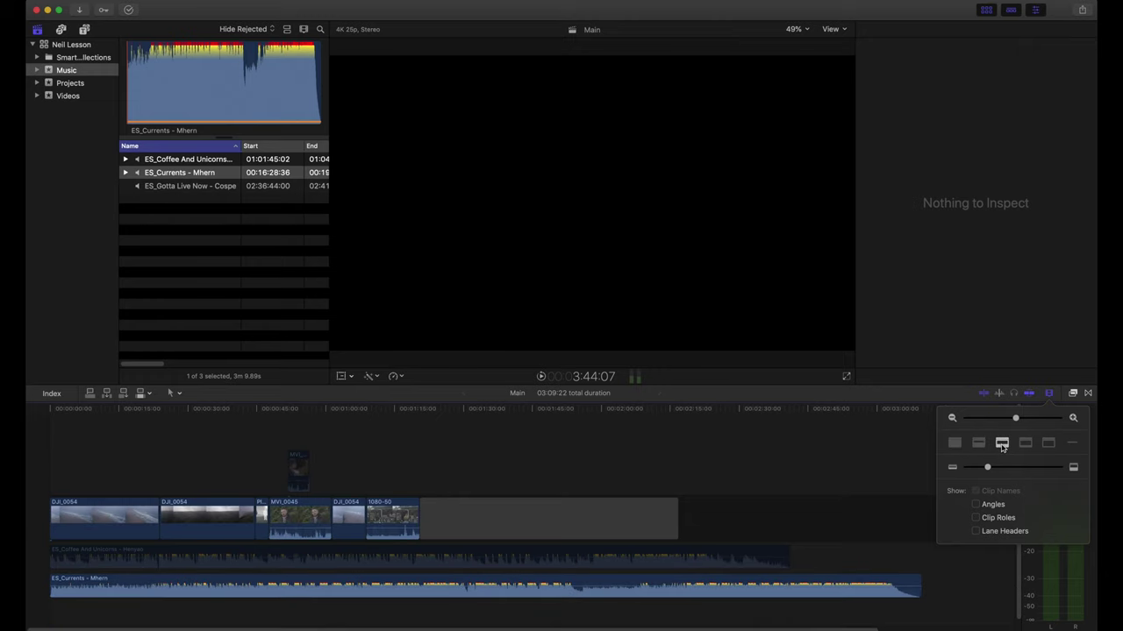
pyautogui.click(1025, 444)
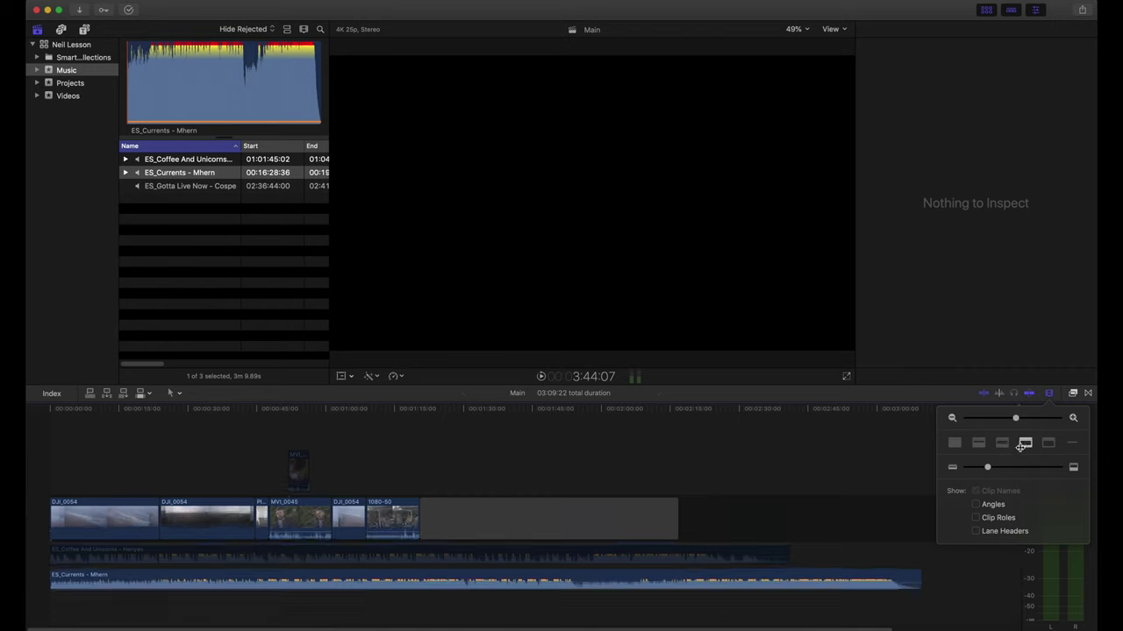
pyautogui.click(1047, 444)
pyautogui.click(1002, 444)
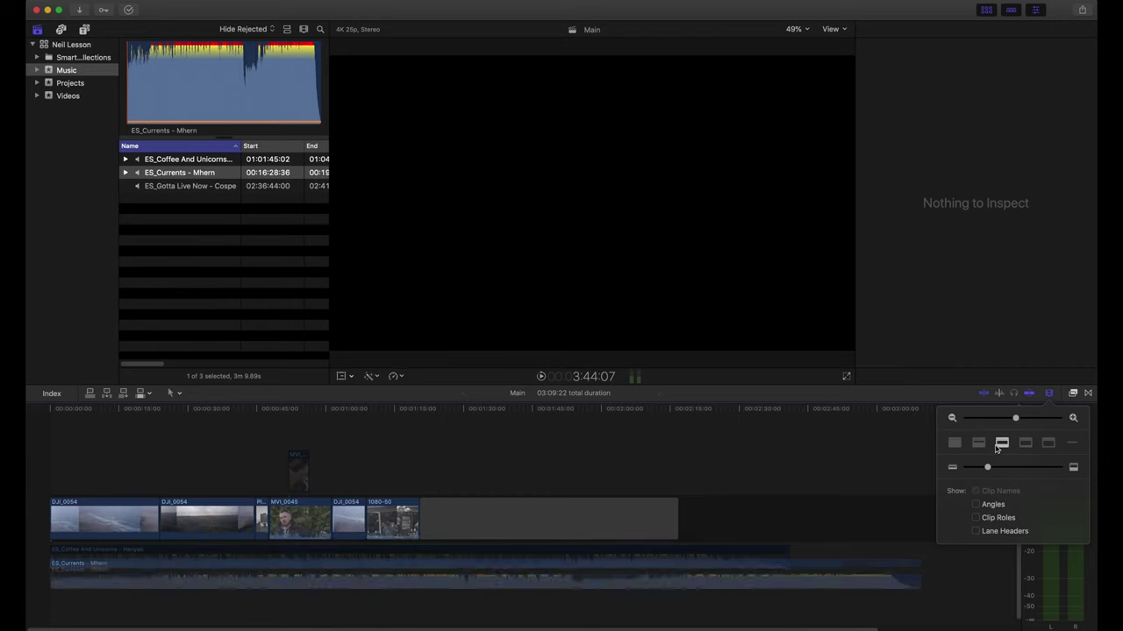
pyautogui.click(272, 507)
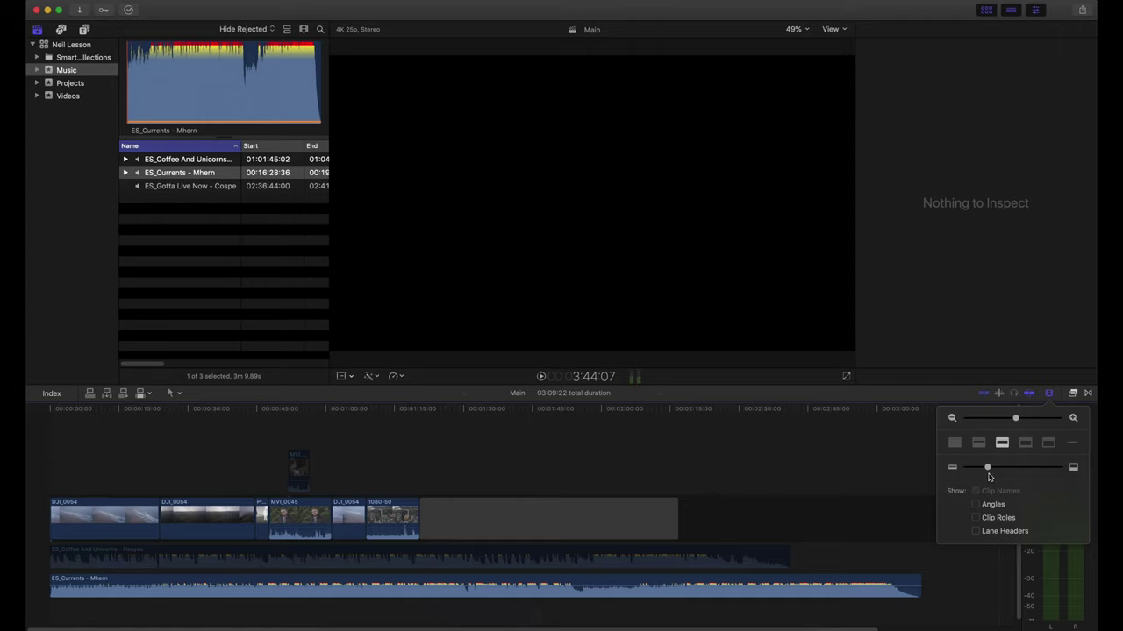
pyautogui.moveTo(987, 470)
pyautogui.mouseDown()
pyautogui.moveTo(947, 482)
pyautogui.moveTo(1084, 462)
pyautogui.moveTo(1005, 470)
pyautogui.mouseUp()
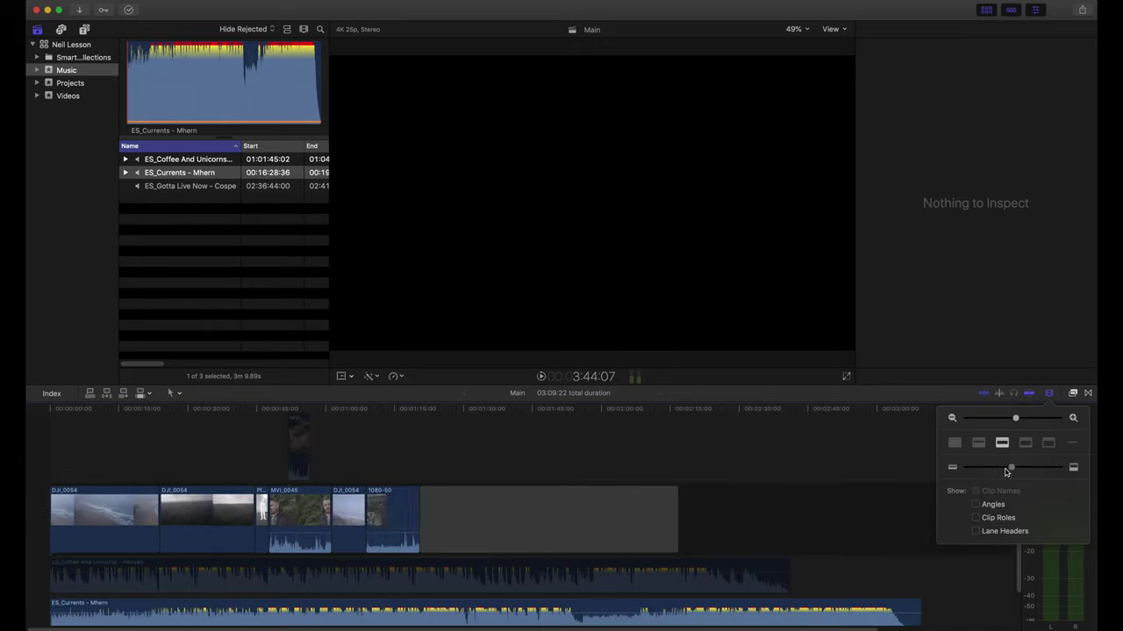
# Step: Raise the volume of the ES_Currents - Mhern clip to 3.6 dB and return it to 0.0 dB
pyautogui.click(81, 570)
pyautogui.click(54, 586)
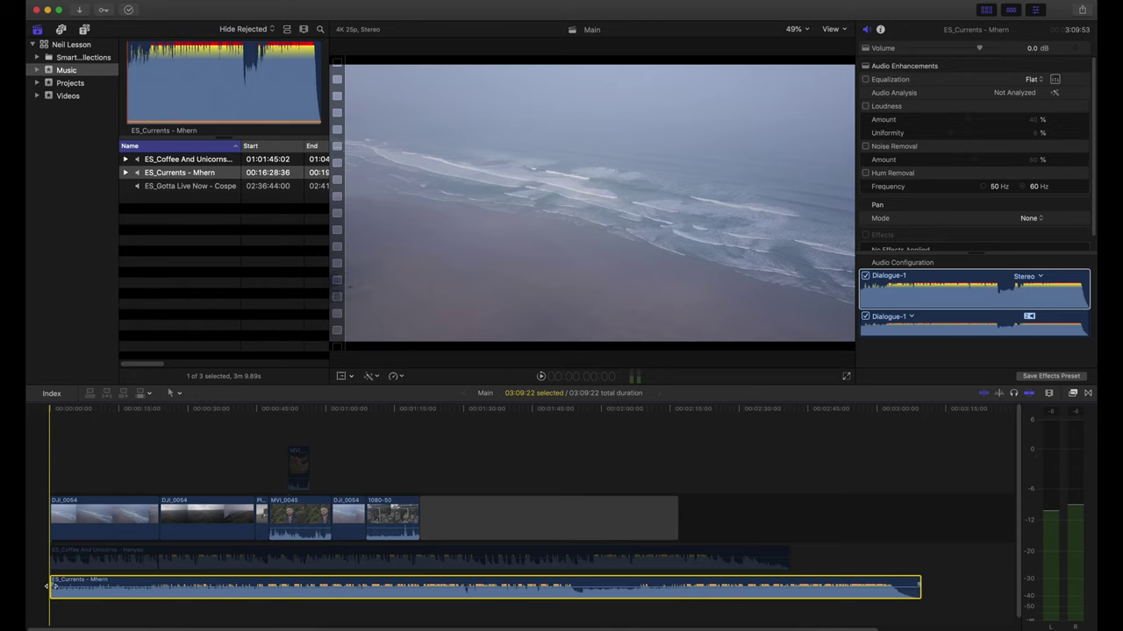
pyautogui.press('super+equal')
pyautogui.press('super+equal')
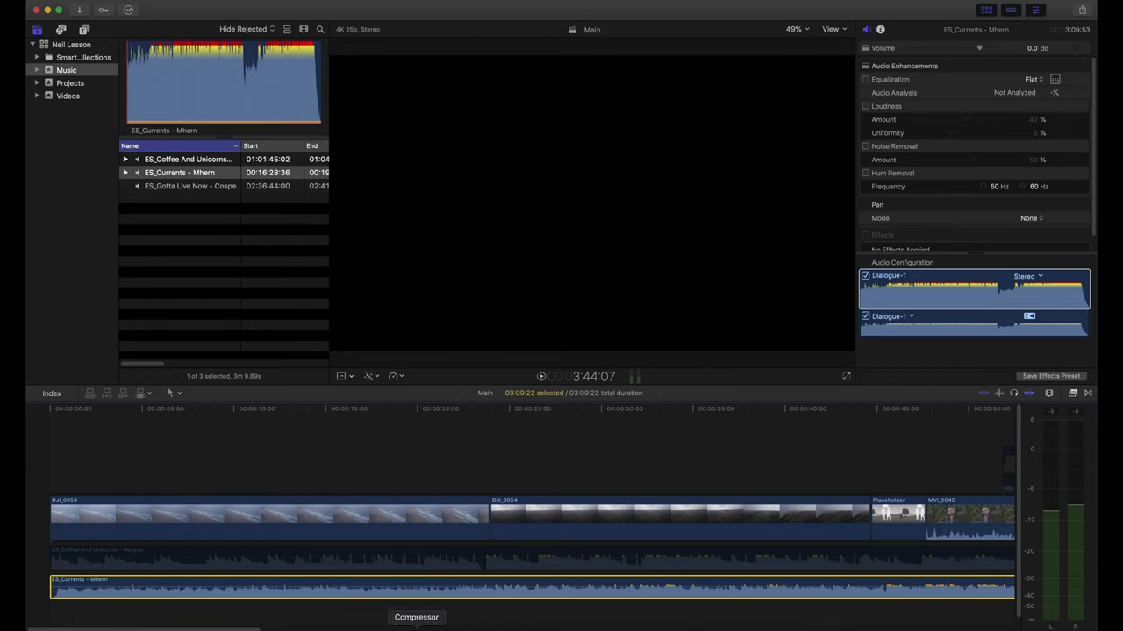
pyautogui.moveTo(348, 571); pyautogui.dragTo(344, 585)
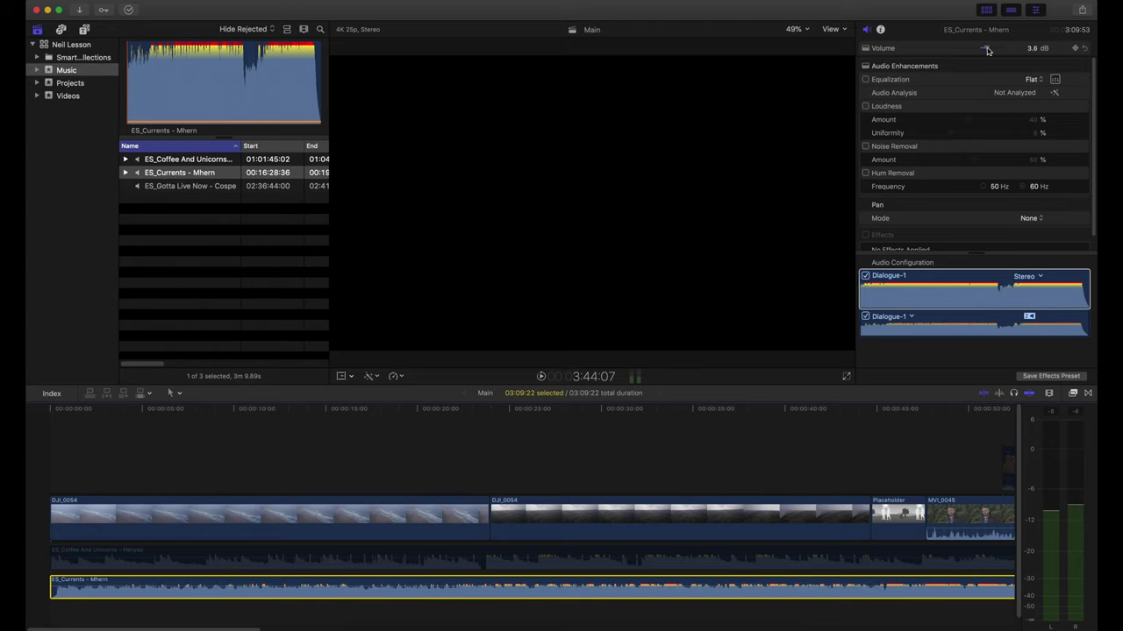
pyautogui.moveTo(989, 50); pyautogui.dragTo(983, 51)
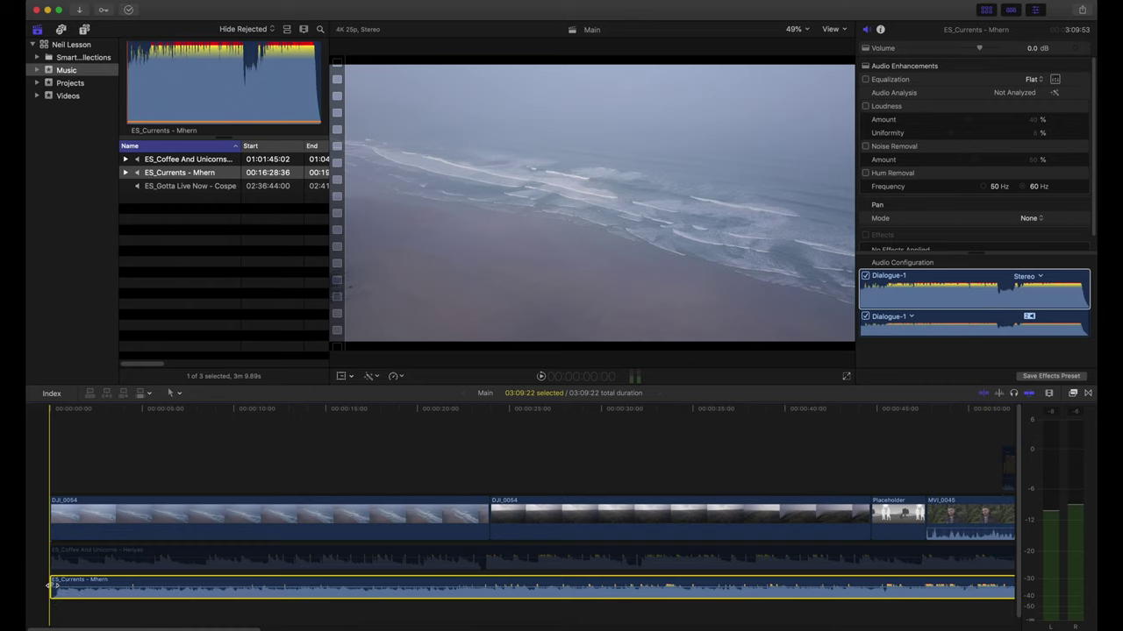
# Step: Add a 10:01 fade-in to the start of the ES_Currents - Mhern clip, shorten the fade, and play the opening
pyautogui.moveTo(53, 587); pyautogui.dragTo(233, 586)
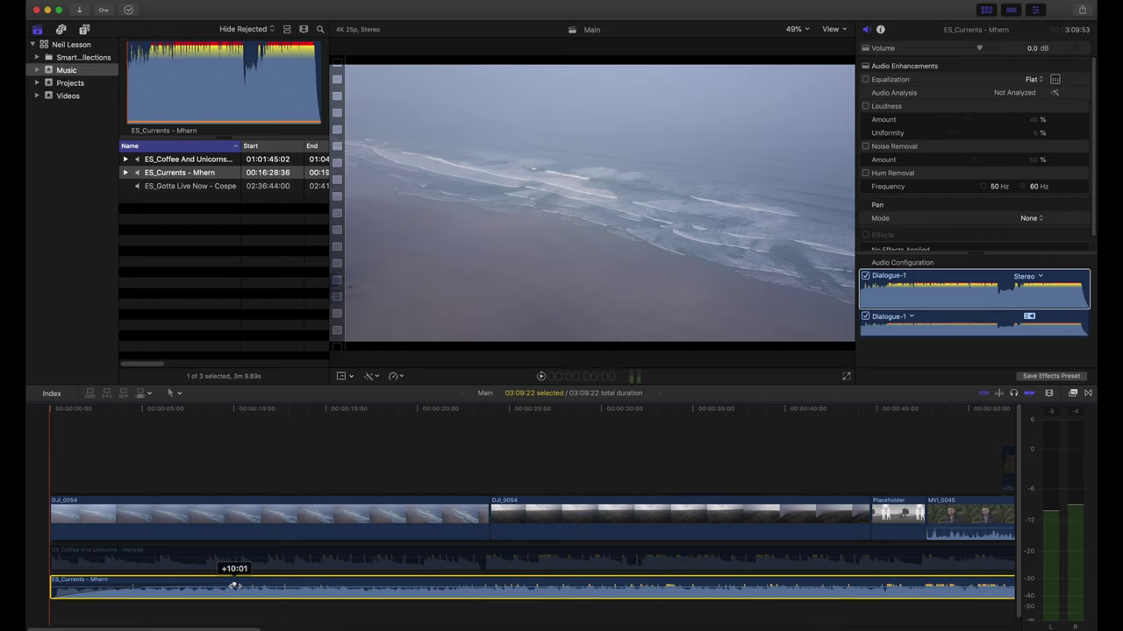
pyautogui.moveTo(234, 586); pyautogui.dragTo(88, 585)
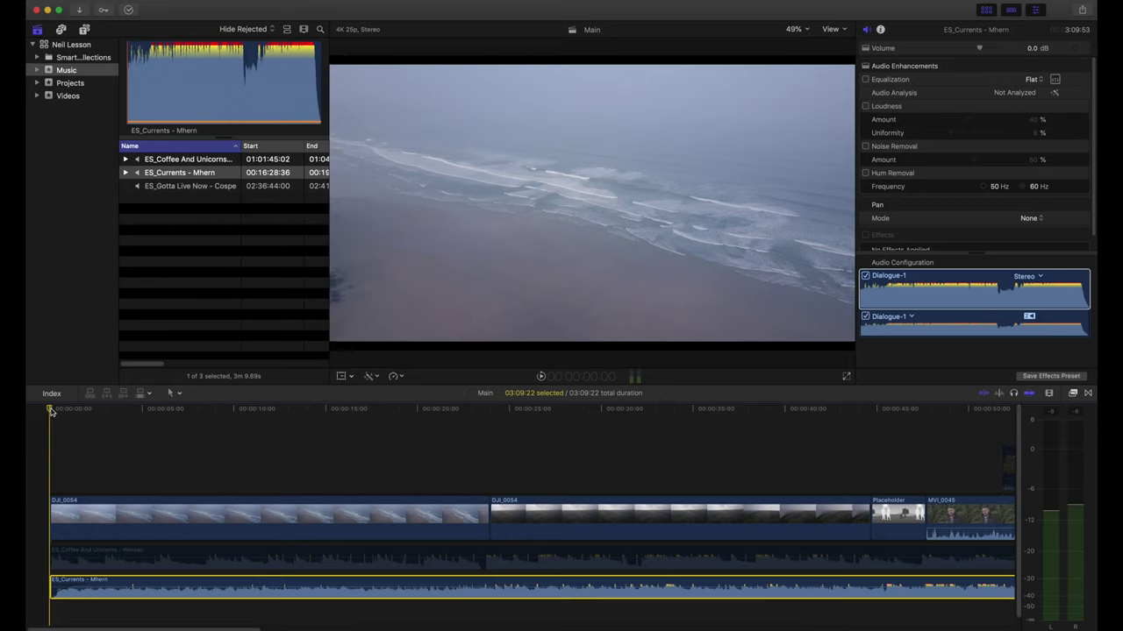
pyautogui.press('space')
pyautogui.press('space')
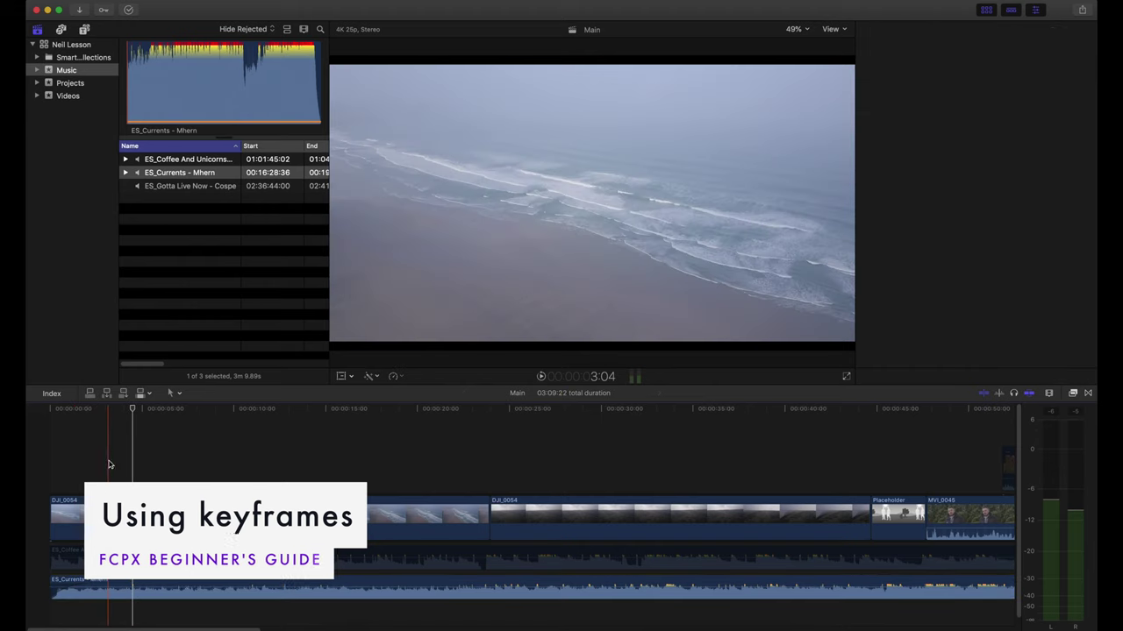
# Step: Add four volume keyframes to the ES_Currents - Mhern clip, the first at 22:16 and the last at 25:10
pyautogui.press('super+4')
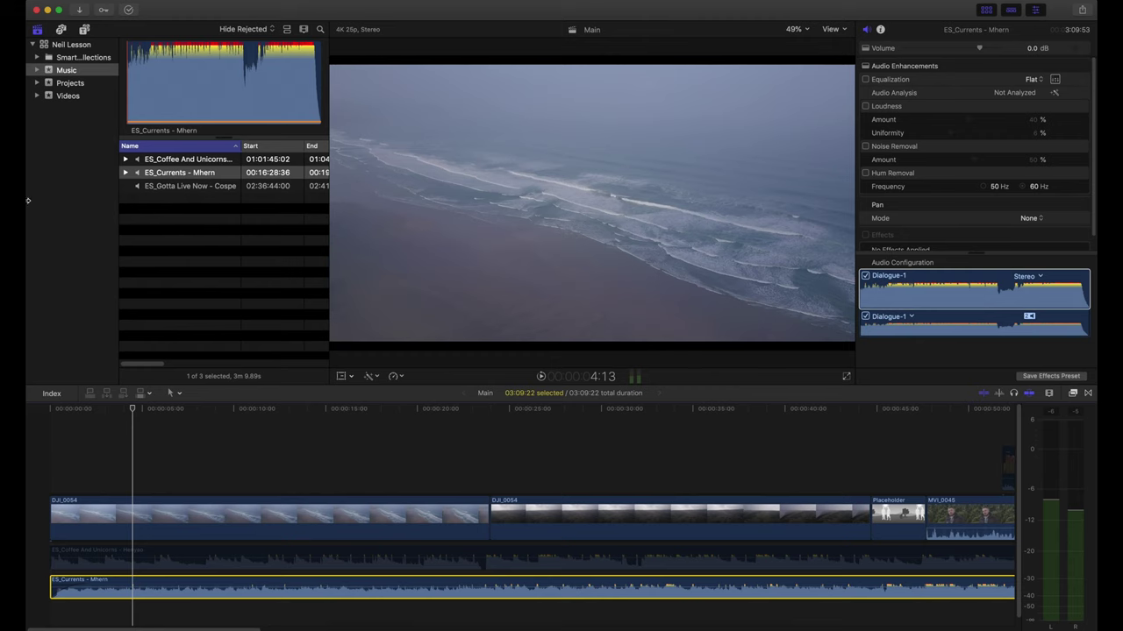
pyautogui.click(296, 447)
pyautogui.moveTo(488, 444); pyautogui.dragTo(467, 449)
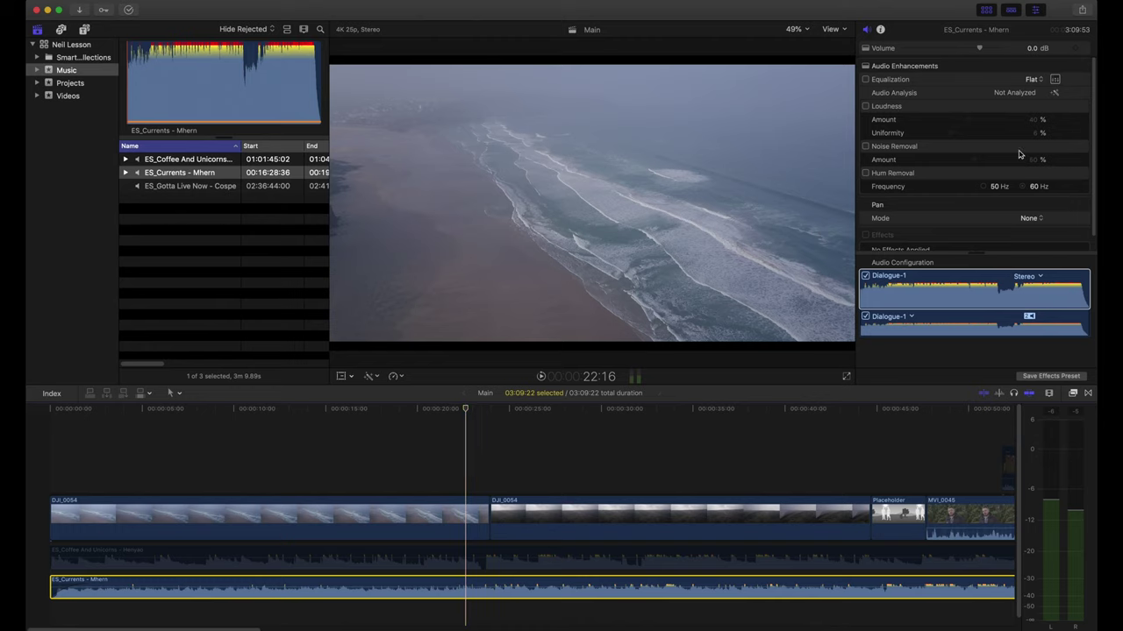
pyautogui.click(1076, 49)
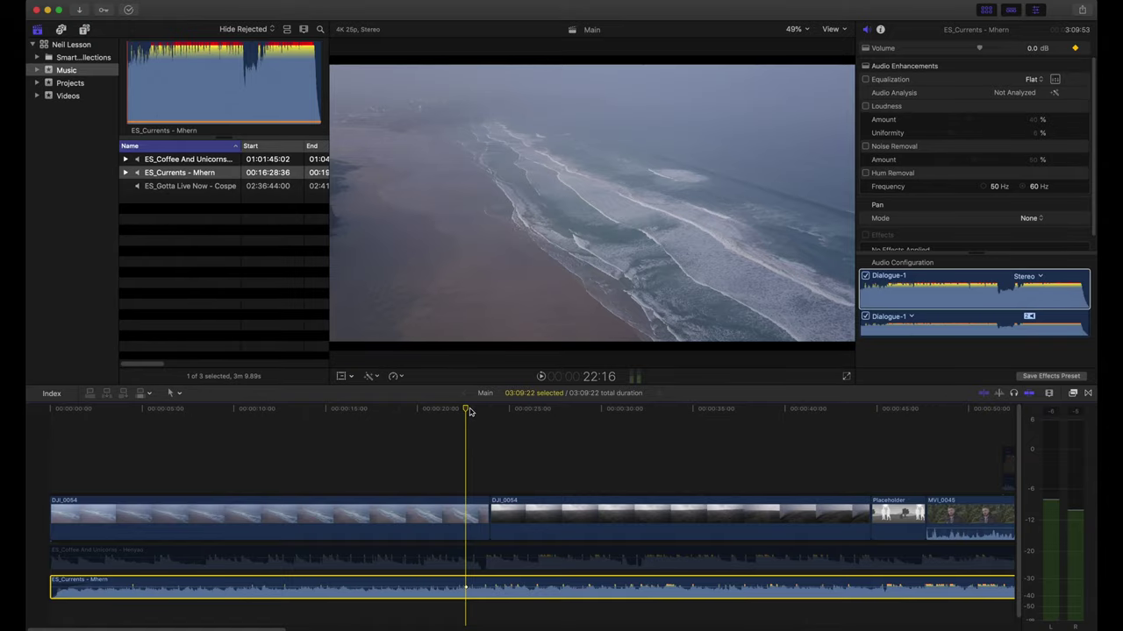
pyautogui.moveTo(469, 411); pyautogui.dragTo(479, 417)
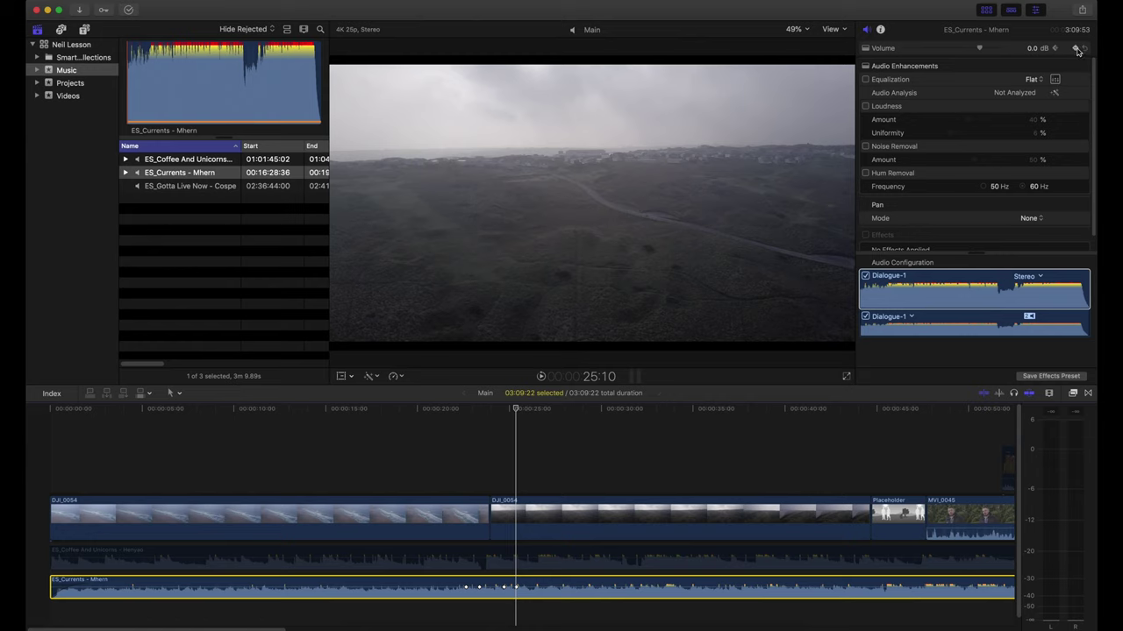
# Step: Step back and forth through the four volume keyframes of the ES_Currents - Mhern clip
pyautogui.click(1055, 49)
pyautogui.click(1055, 49)
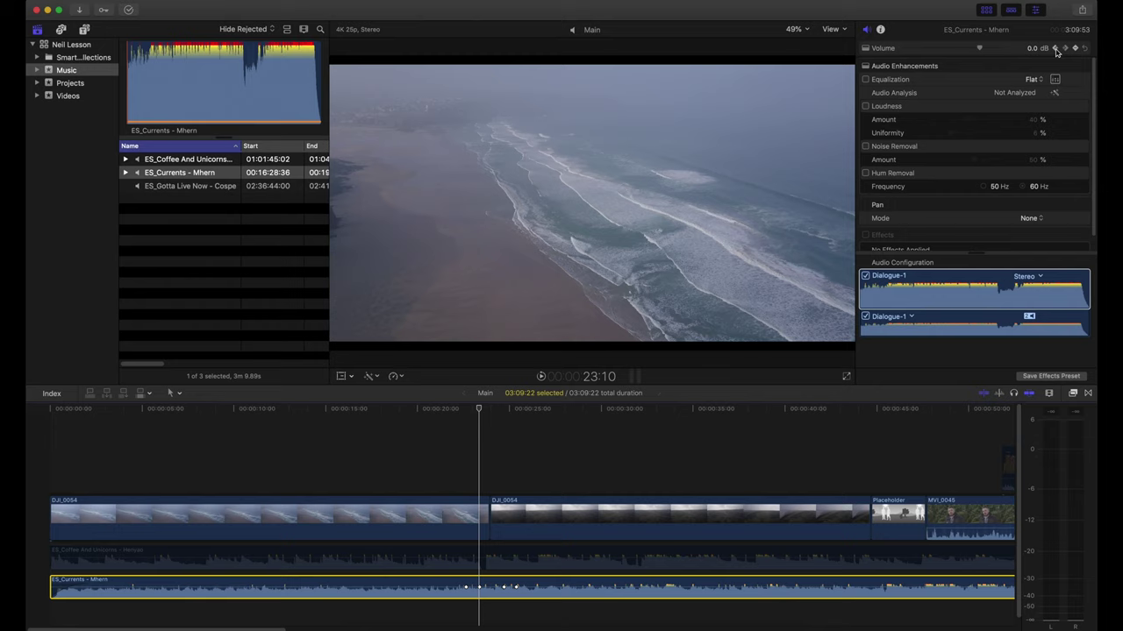
pyautogui.click(1056, 50)
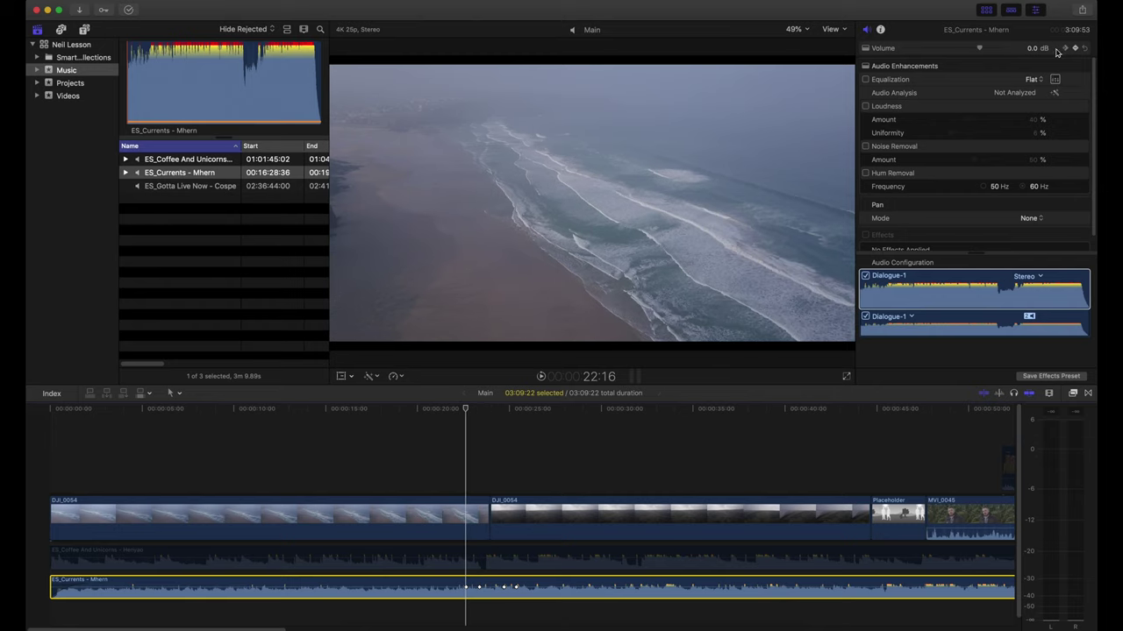
pyautogui.click(1067, 50)
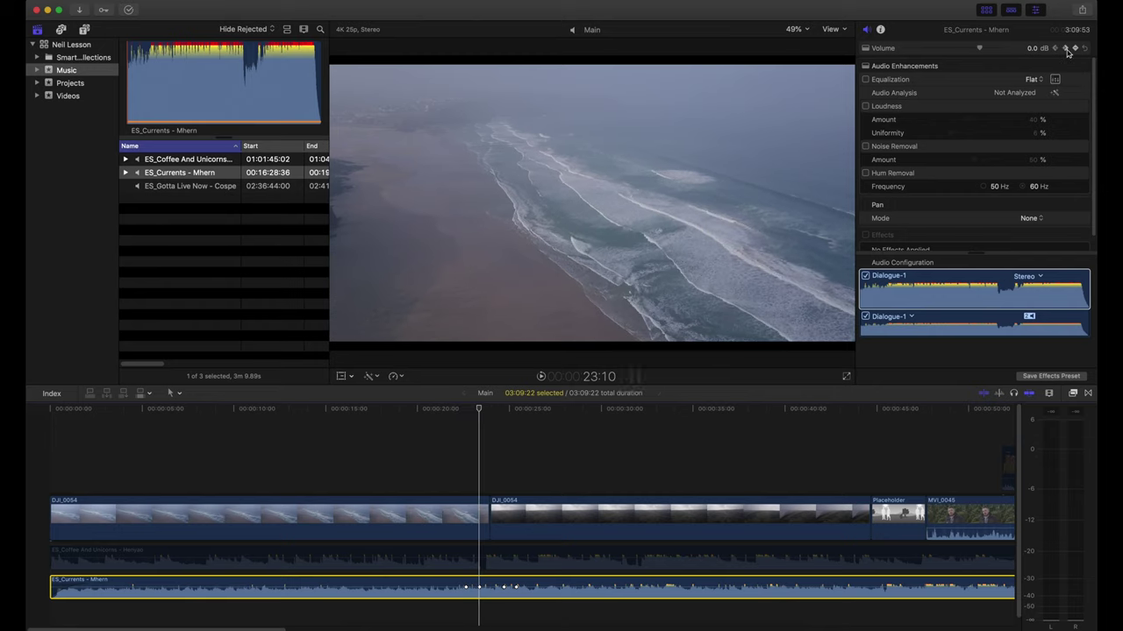
pyautogui.click(1066, 50)
pyautogui.click(1066, 50)
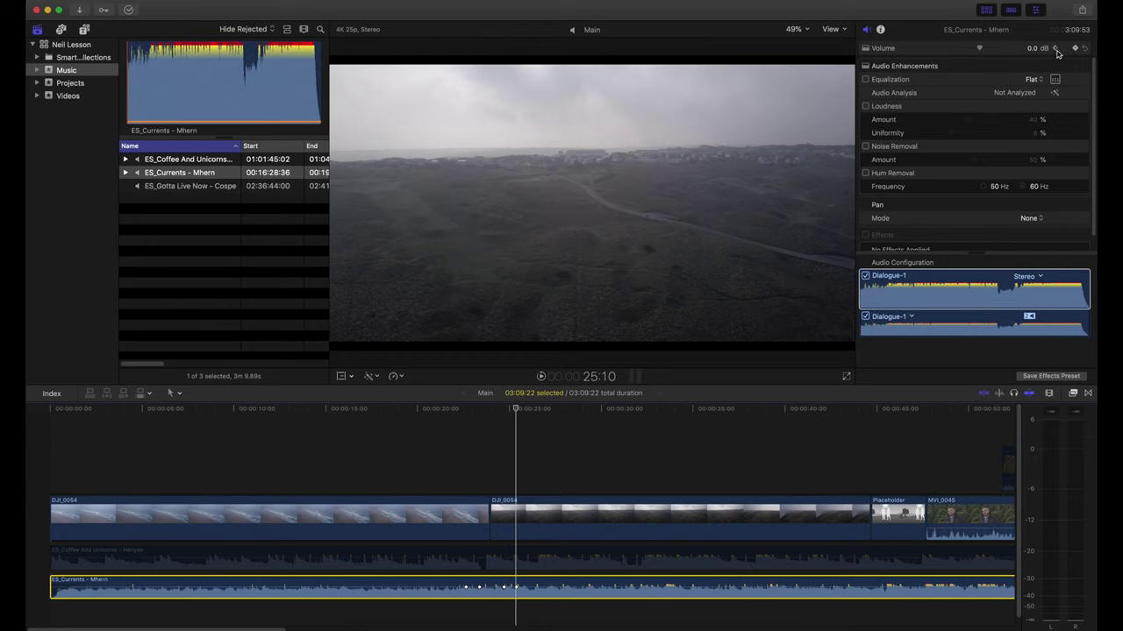
pyautogui.click(1056, 50)
pyautogui.click(1056, 50)
pyautogui.click(1056, 50)
pyautogui.click(1066, 50)
pyautogui.click(1066, 50)
pyautogui.click(1066, 50)
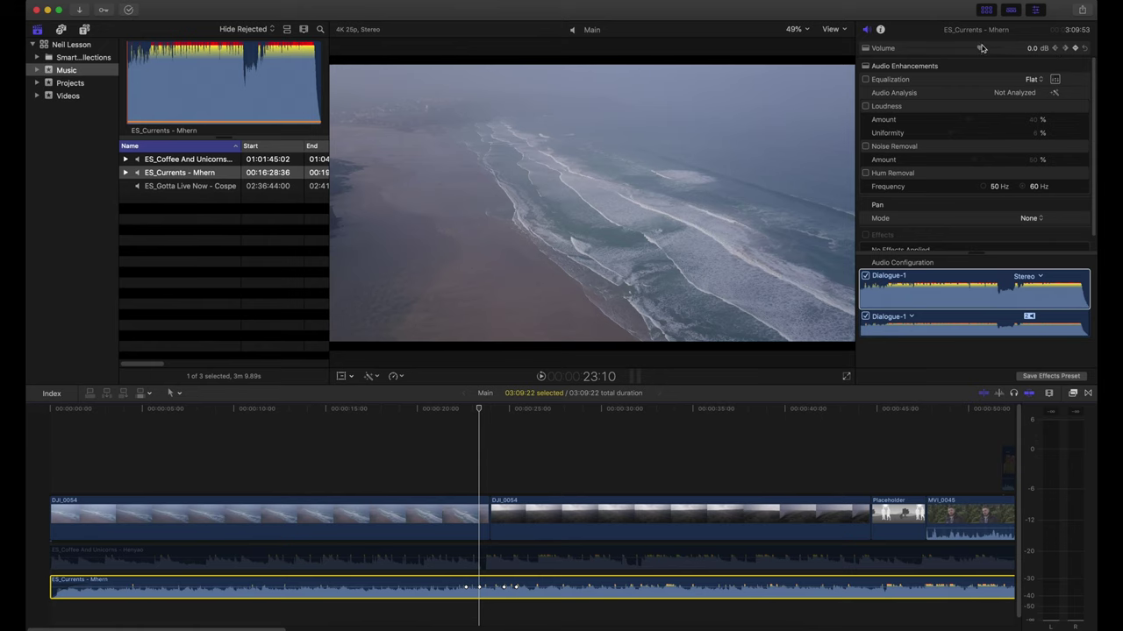
# Step: Lower the volume at the second keyframe of the ES_Currents - Mhern clip, at 23:10, to -30 dB
pyautogui.moveTo(980, 51); pyautogui.dragTo(929, 51)
pyautogui.click(1026, 47)
pyautogui.write('-30')
pyautogui.press('Return')
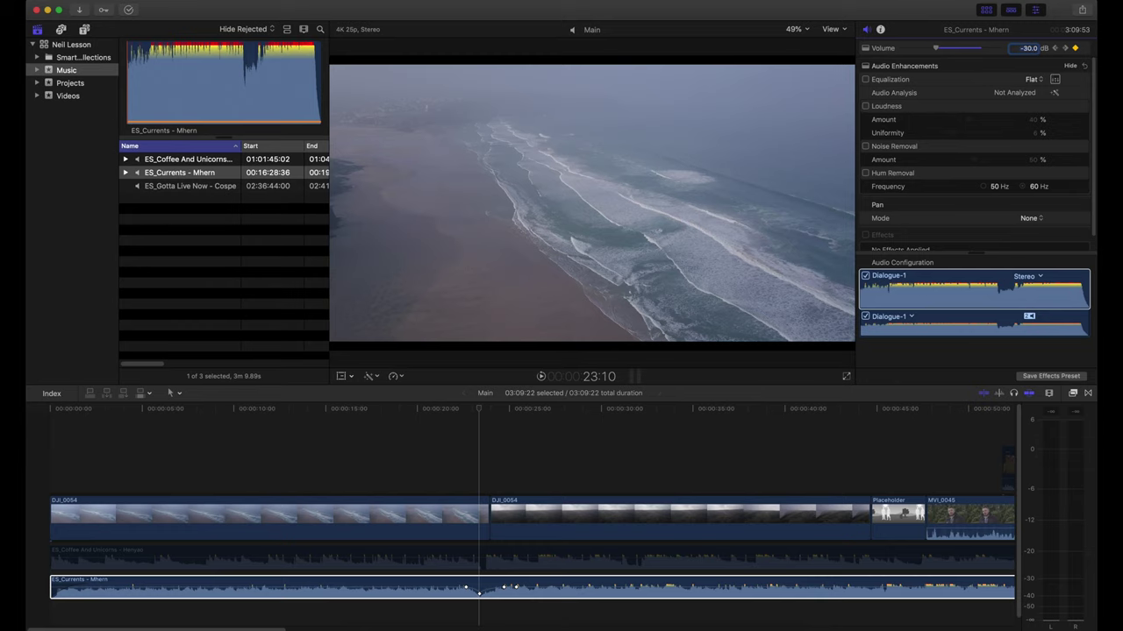
# Step: Set the third volume keyframe, at 24:18, to the same -30 dB level and go to the last keyframe at 25:10
pyautogui.click(505, 591)
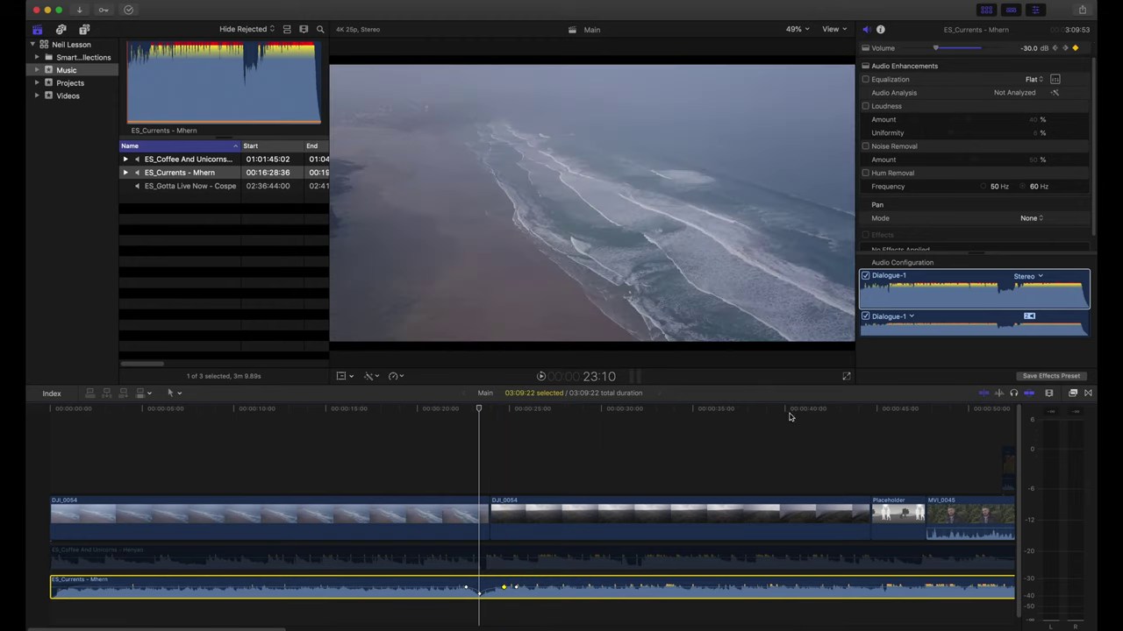
pyautogui.click(1067, 50)
pyautogui.click(1033, 48)
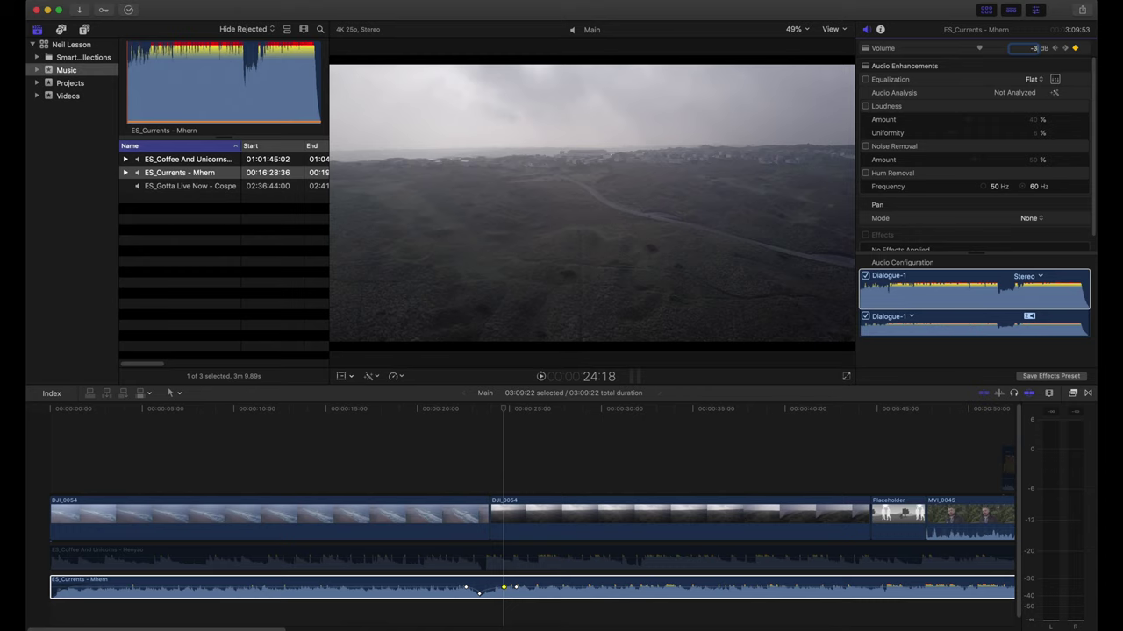
pyautogui.press('Return')
pyautogui.click(503, 588)
pyautogui.click(1064, 50)
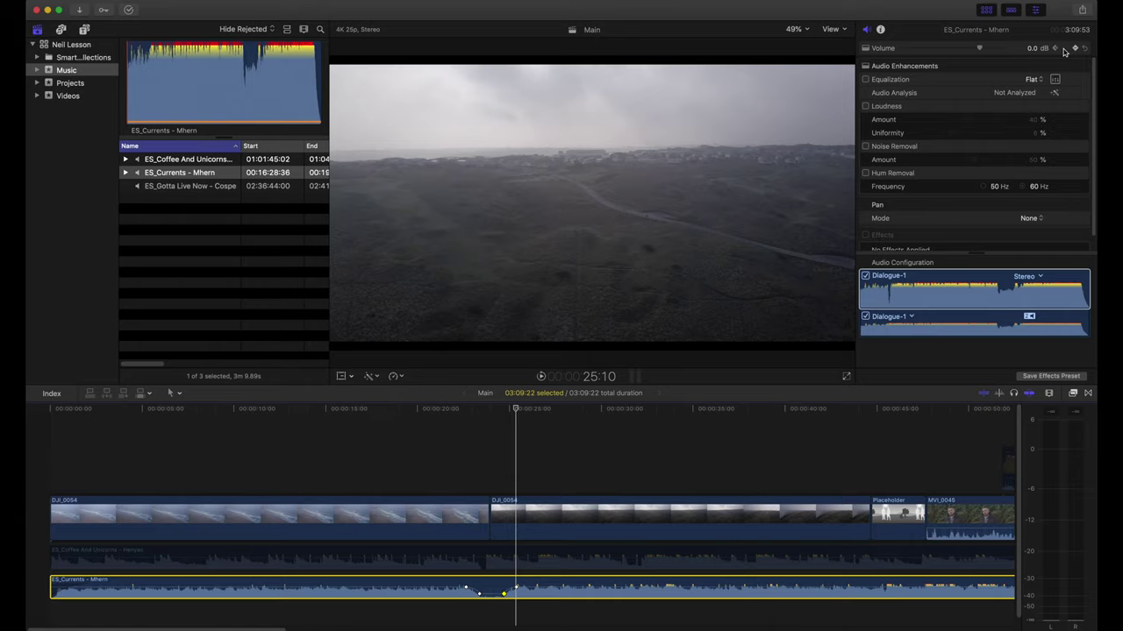
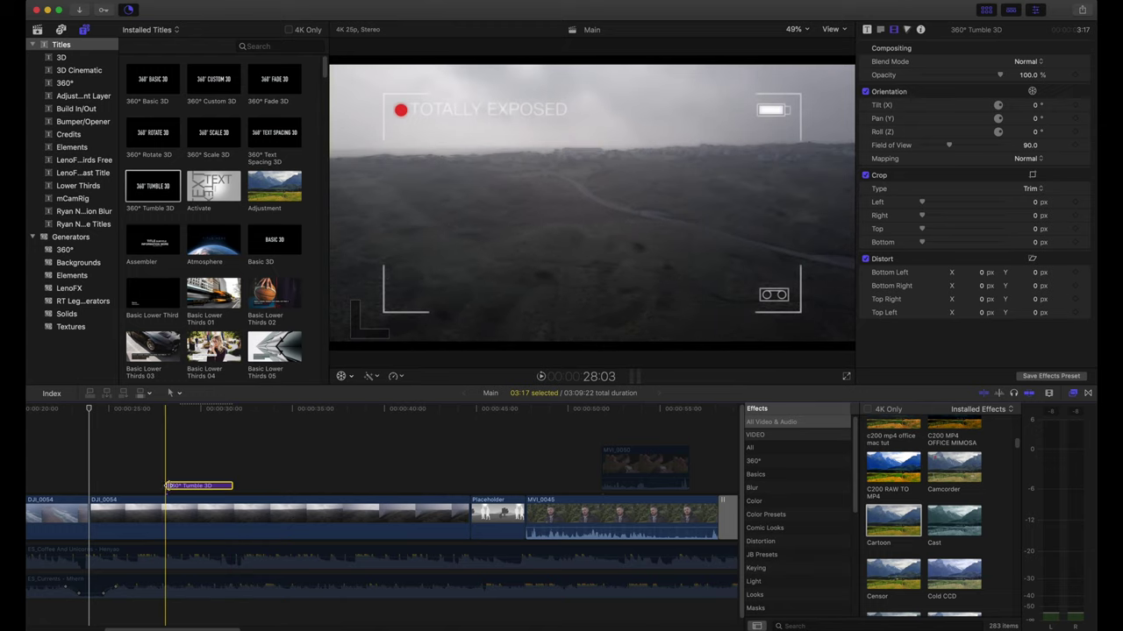
# Step: Extend the 360° Tumble 3D title above the second DJI_0054 clip to a duration of 6:21
pyautogui.moveTo(232, 486); pyautogui.dragTo(290, 486)
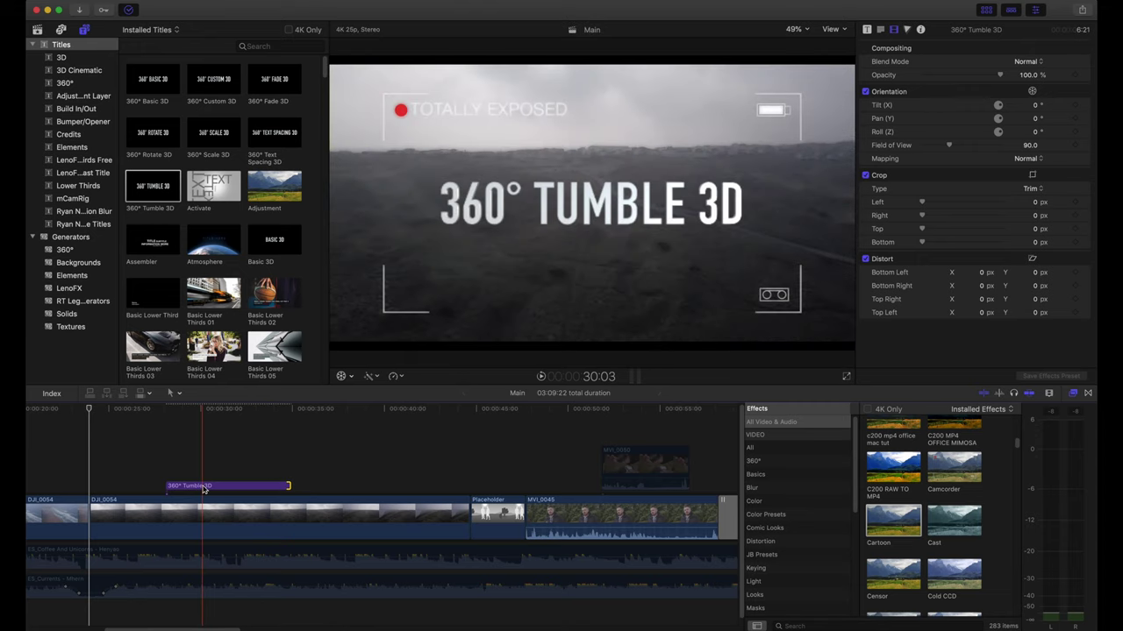
pyautogui.click(203, 487)
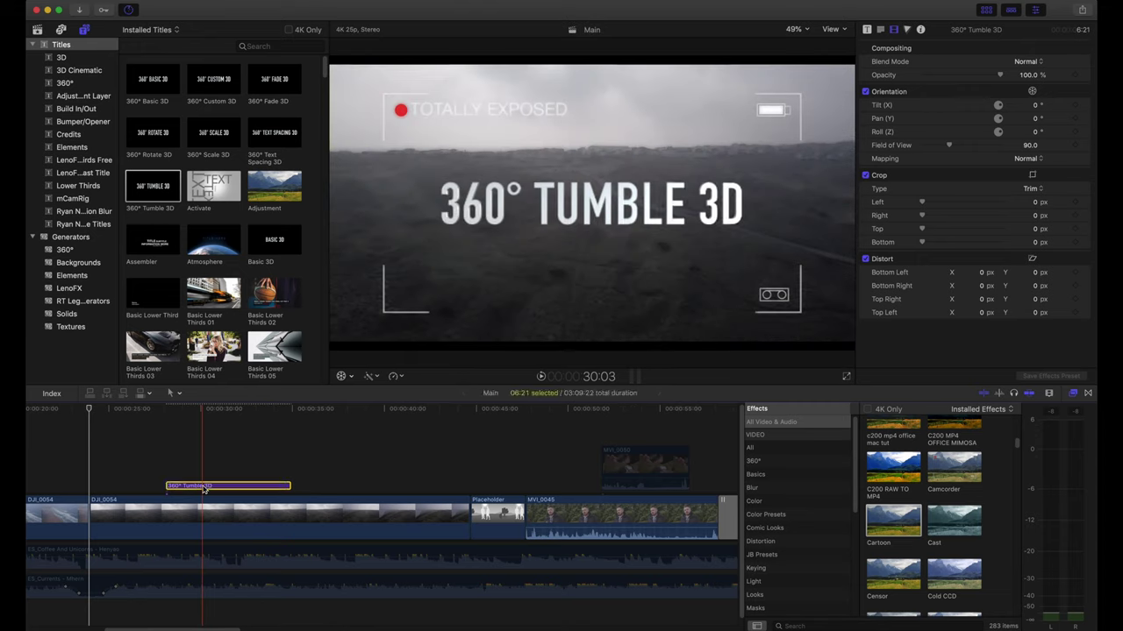
pyautogui.click(187, 487)
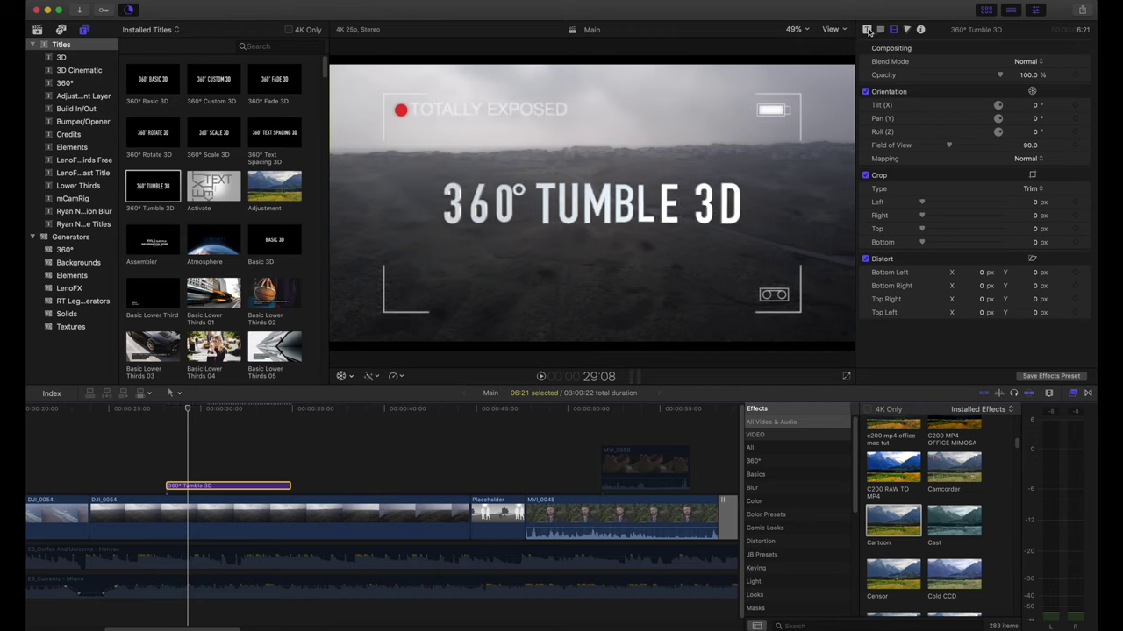
# Step: Replace the text of the 360° Tumble 3D title with "Hello everyone"
pyautogui.click(867, 29)
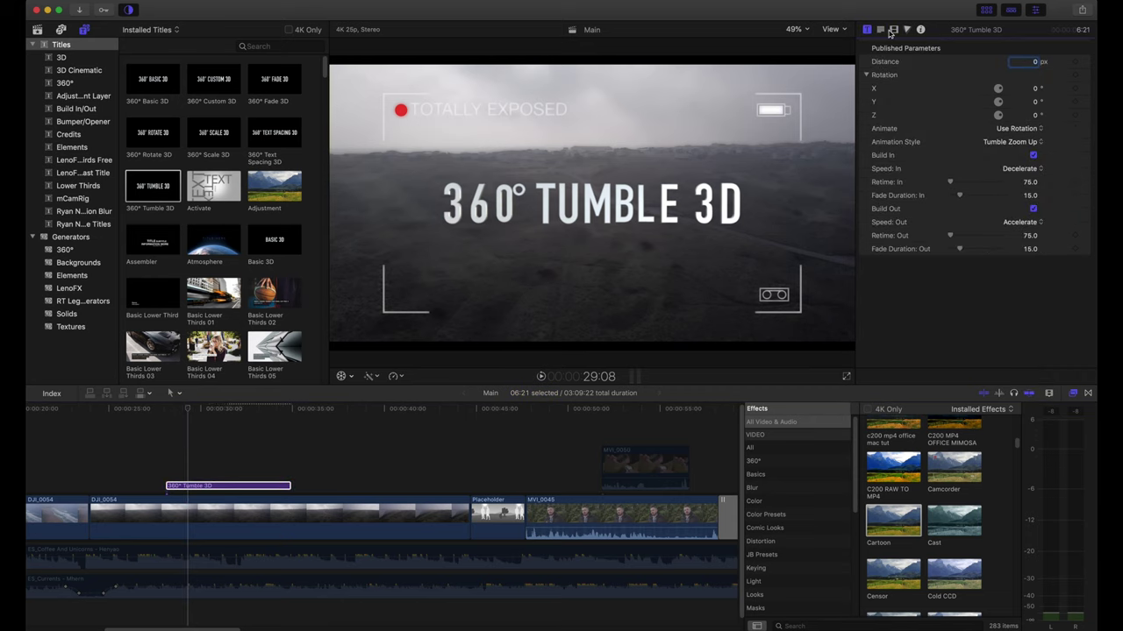
pyautogui.click(880, 30)
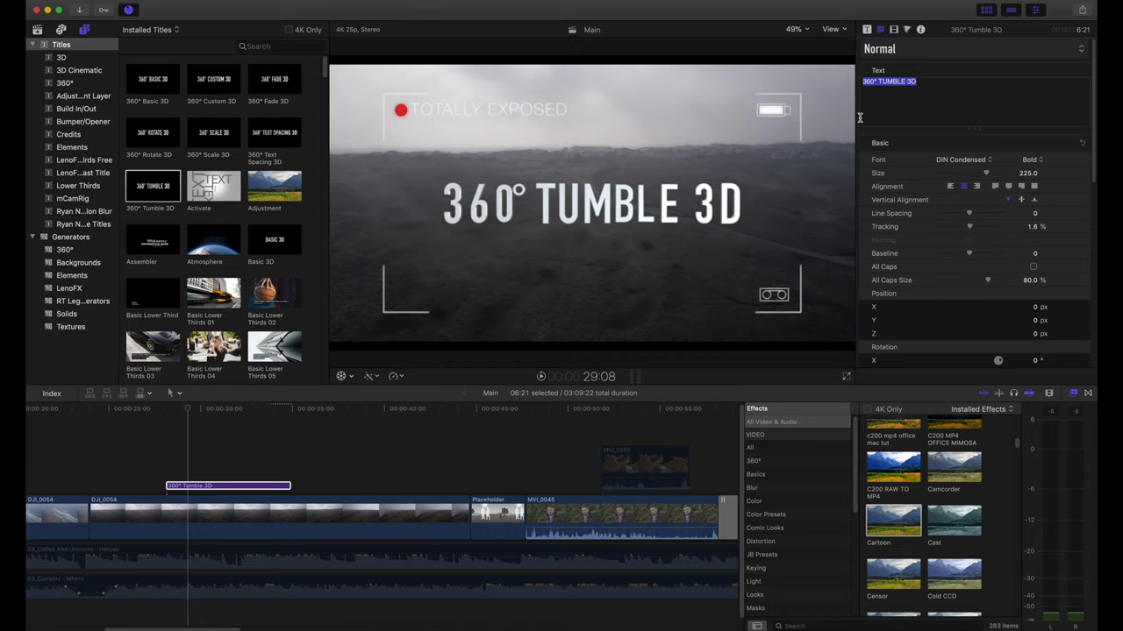
pyautogui.write('Hello every')
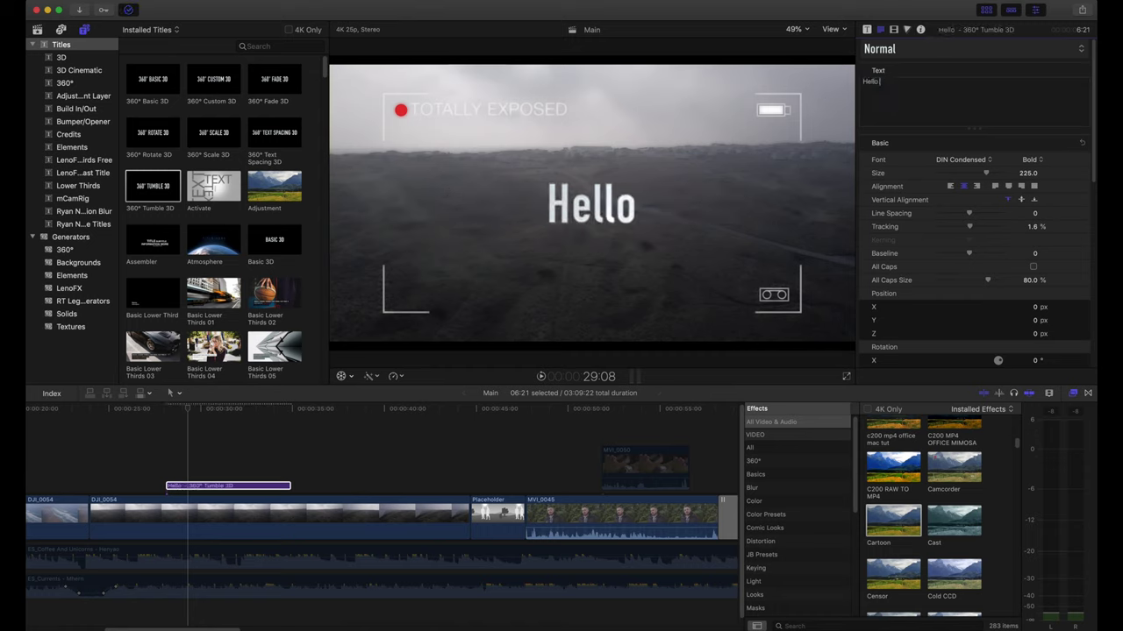
pyautogui.write('one')
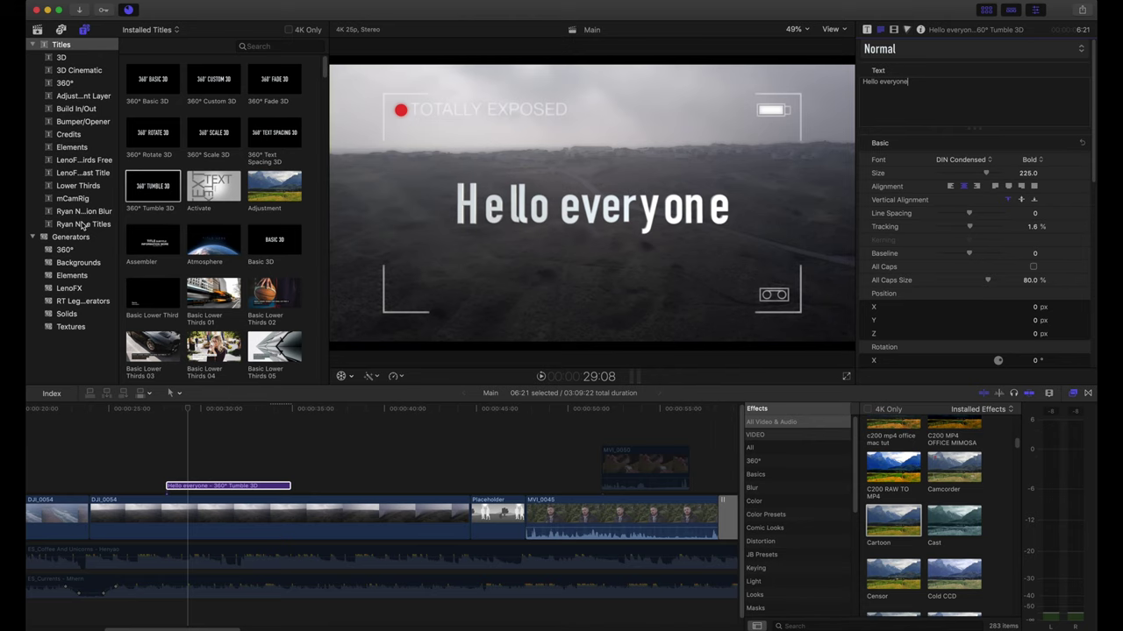
# Step: Play the "Hello everyone" title from its start at 28:03
pyautogui.scroll(-2, 173, 203)
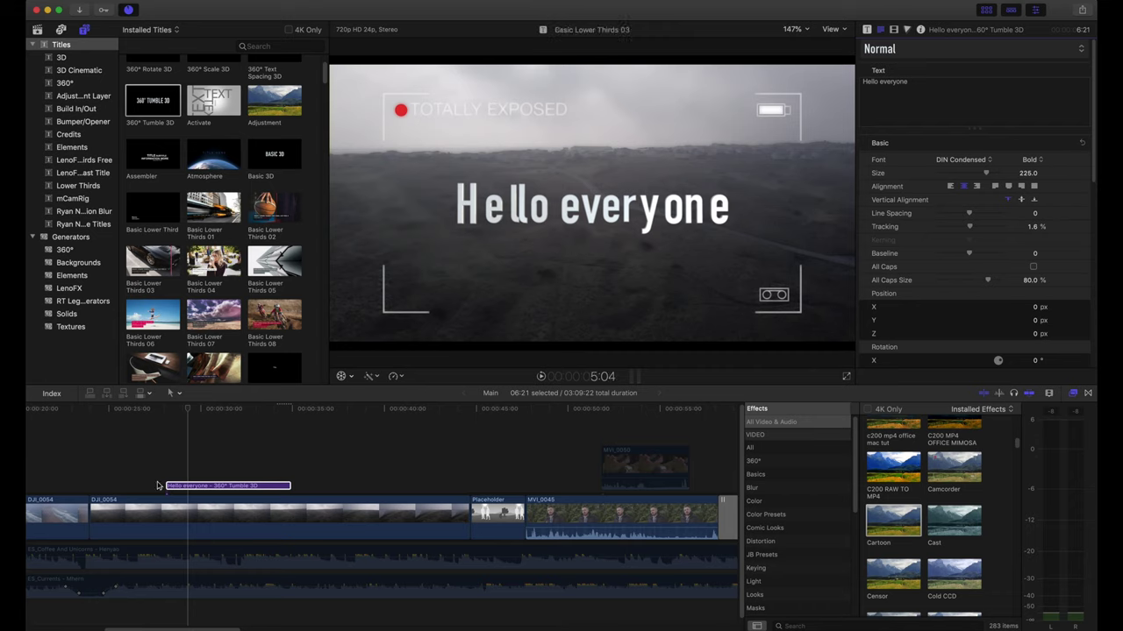
pyautogui.click(163, 446)
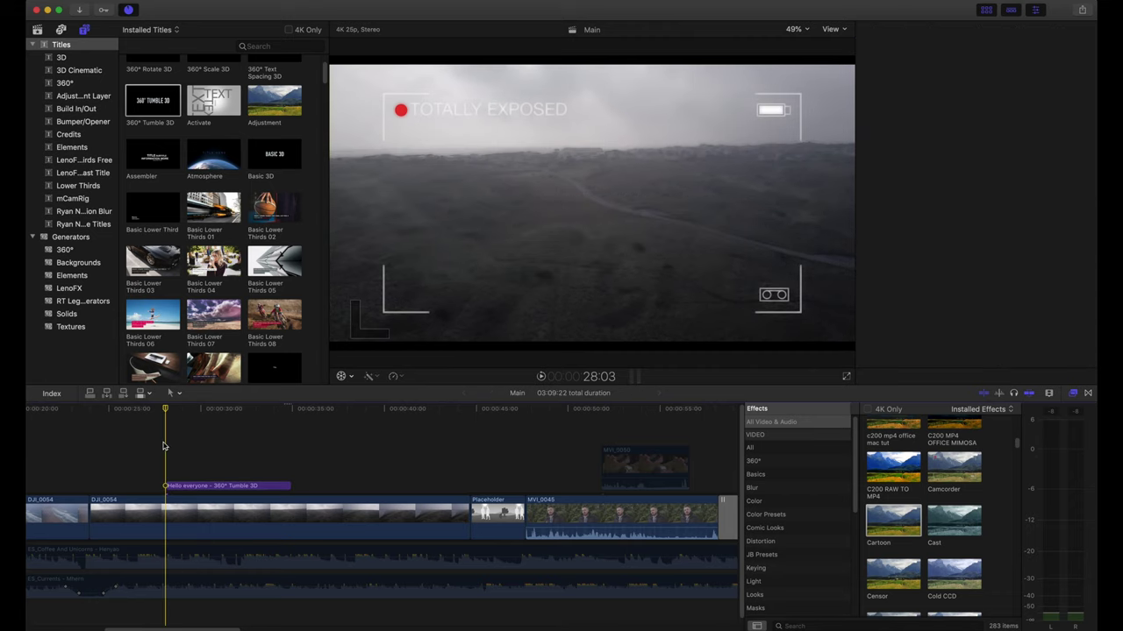
pyautogui.press('space')
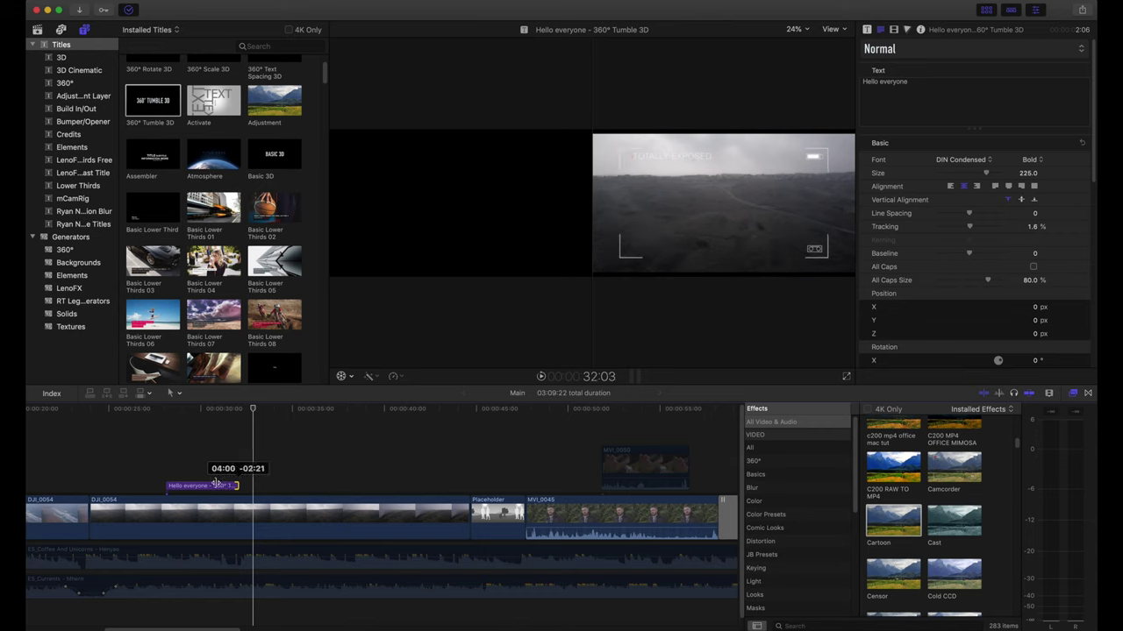
# Step: Shorten the "Hello everyone" title to 3:09 and place a copy of it starting at 32:22 above the second DJI_0054 clip
pyautogui.moveTo(238, 485); pyautogui.dragTo(226, 485)
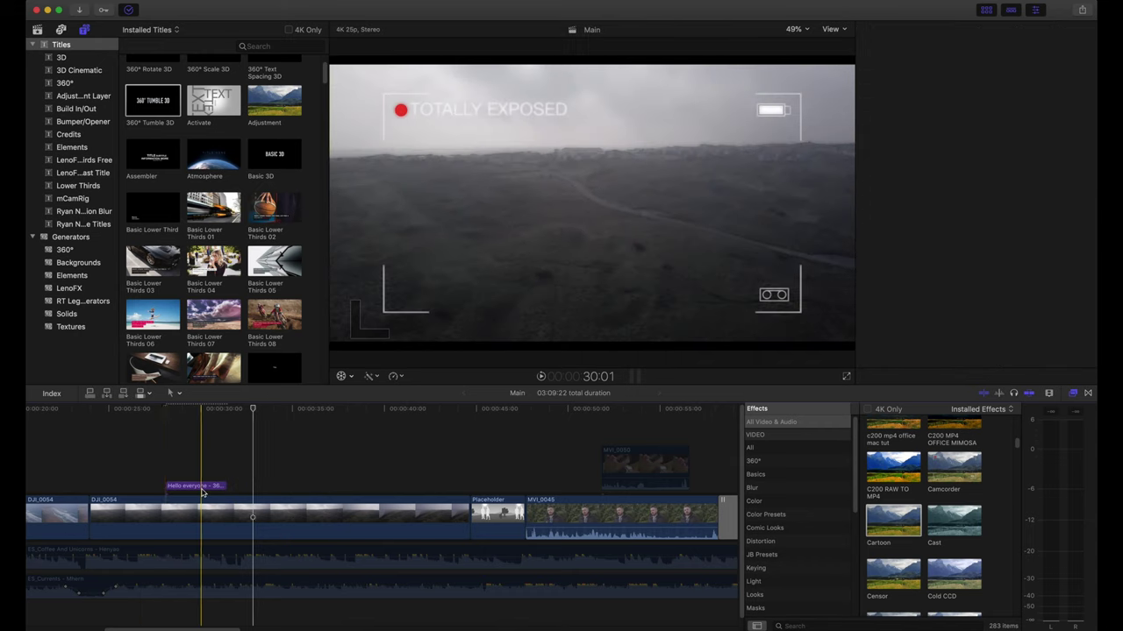
pyautogui.click(203, 487)
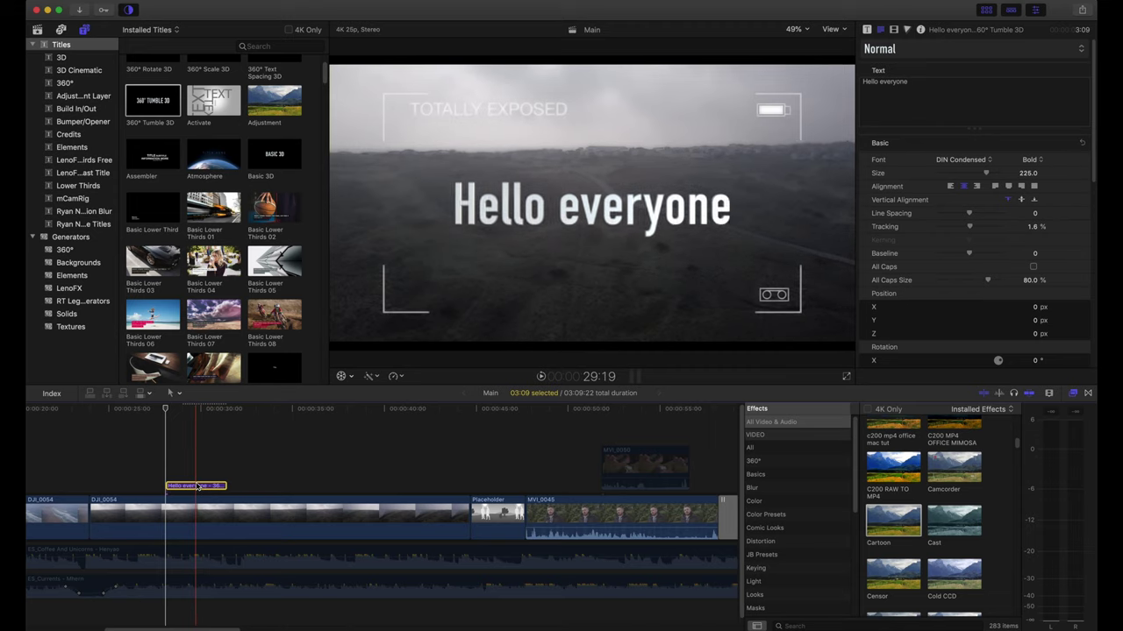
pyautogui.moveTo(244, 494); pyautogui.dragTo(284, 488)
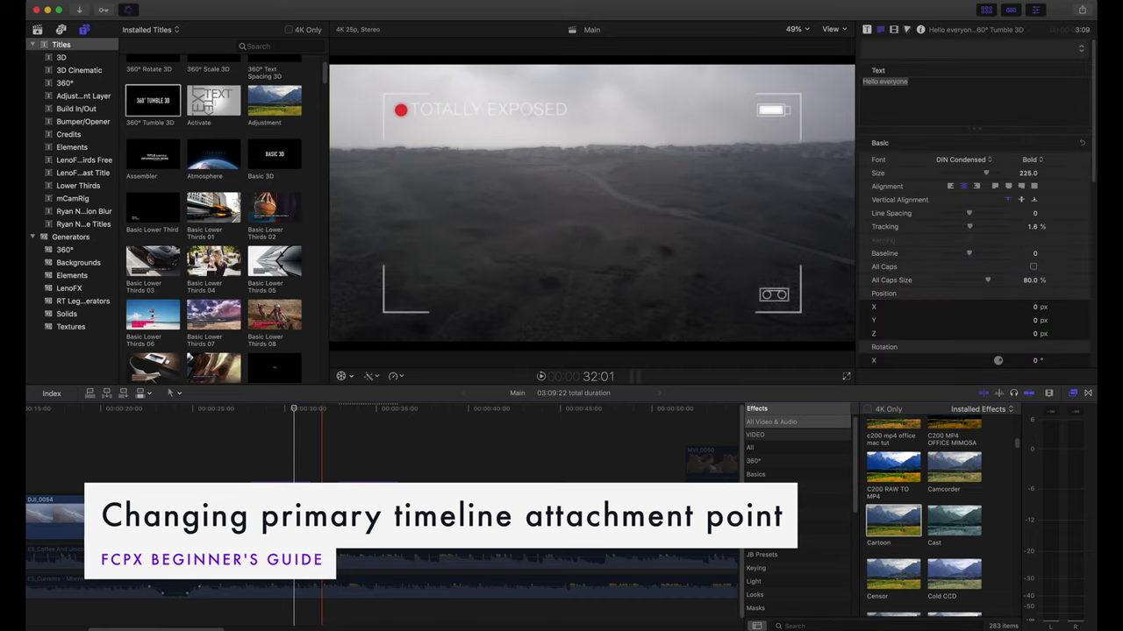
# Step: Examine how the copied "Hello everyone" title is attached to the second DJI_0054 clip
pyautogui.click(322, 509)
pyautogui.click(344, 514)
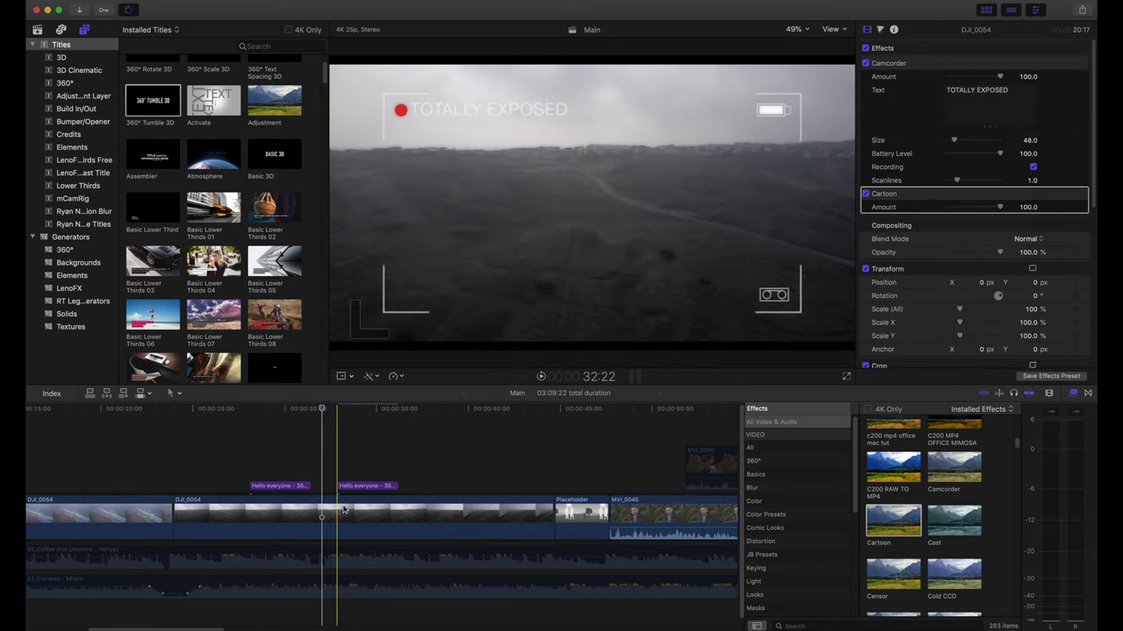
pyautogui.click(345, 487)
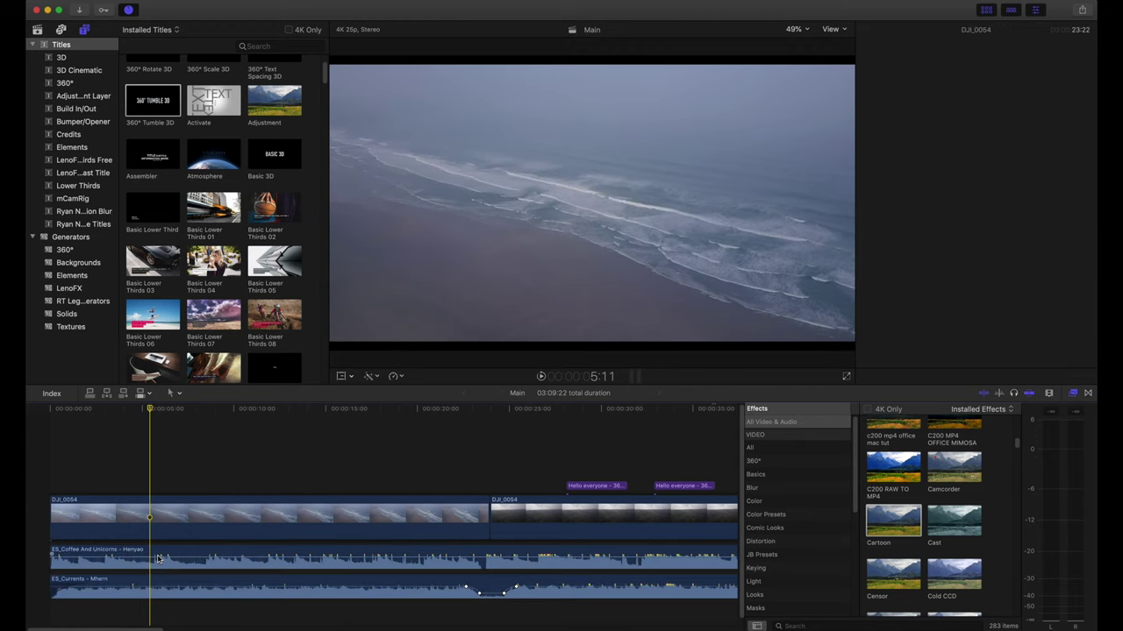
# Step: Move the ES_Coffee And Unicorns - Henyao clip along the timeline so it starts at 17:05
pyautogui.click(151, 558)
pyautogui.moveTo(84, 550); pyautogui.dragTo(142, 552)
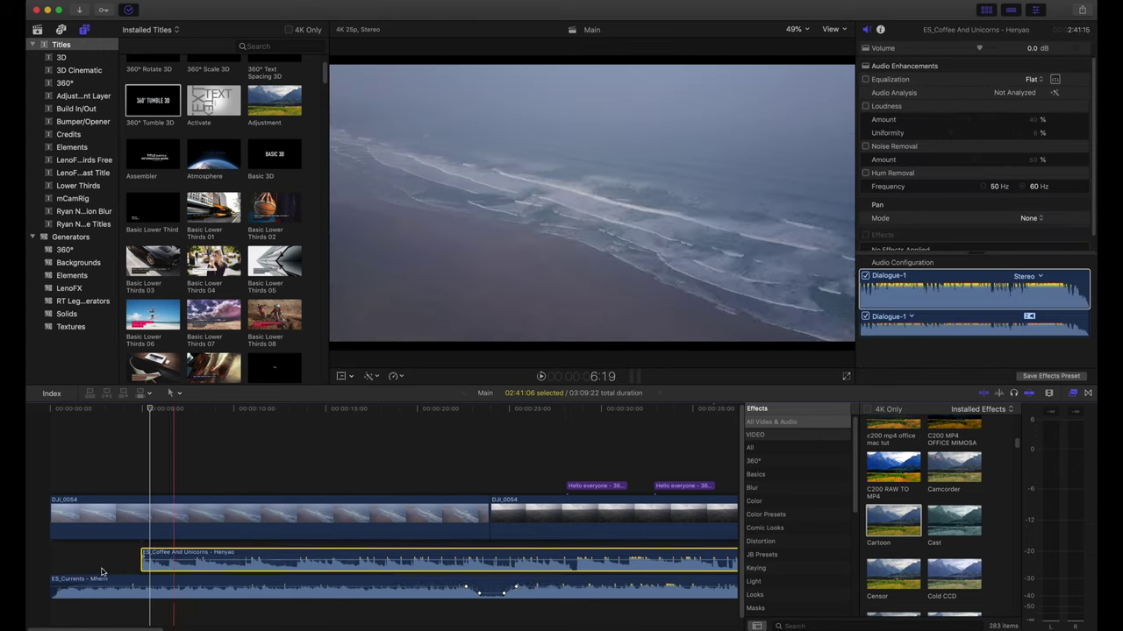
pyautogui.moveTo(210, 556)
pyautogui.mouseDown()
pyautogui.moveTo(254, 558)
pyautogui.moveTo(266, 581)
pyautogui.moveTo(423, 566)
pyautogui.moveTo(397, 584)
pyautogui.moveTo(217, 555)
pyautogui.mouseUp()
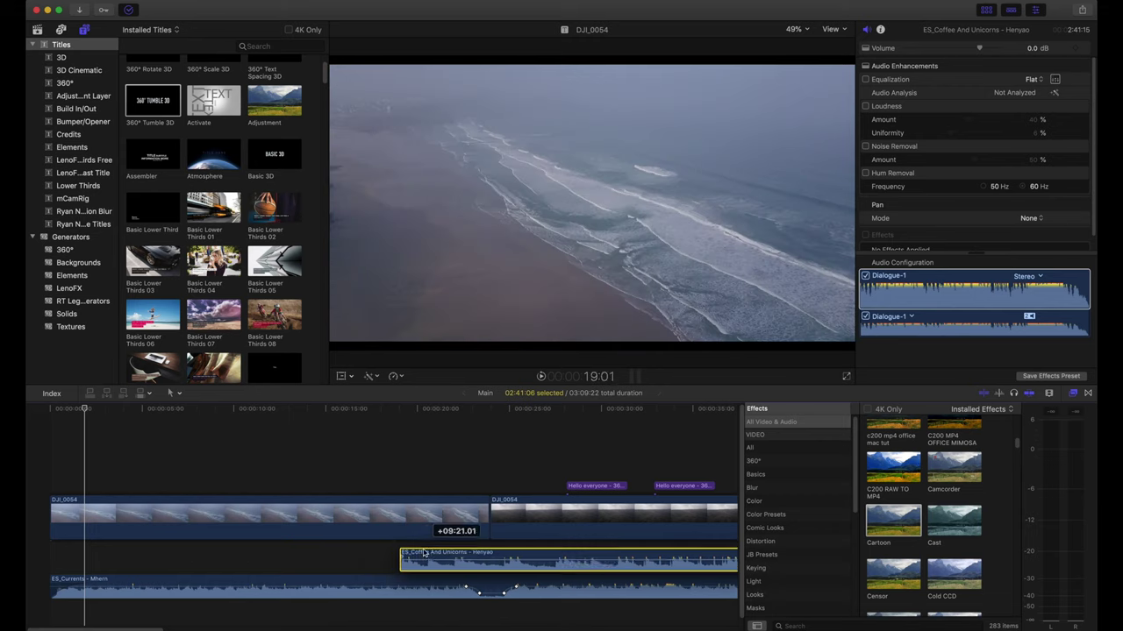
pyautogui.moveTo(425, 553); pyautogui.dragTo(390, 560)
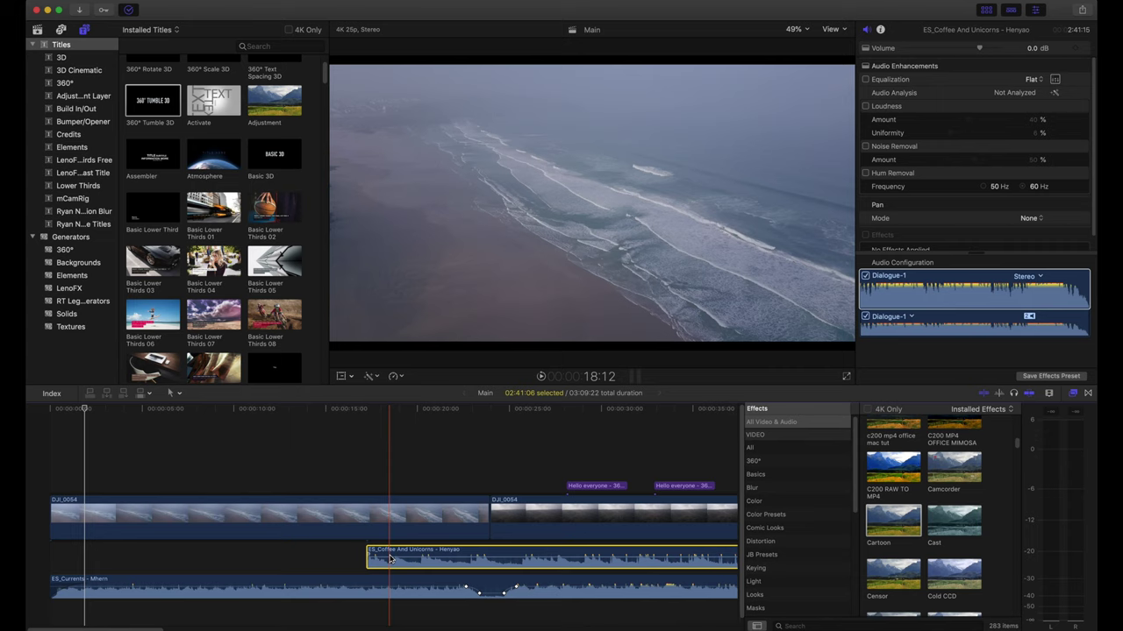
# Step: Shift the ES_Coffee And Unicorns - Henyao clip's attachment point slightly past its start and move the clip to begin at about 18.5 seconds
pyautogui.click(321, 559)
pyautogui.click(412, 555)
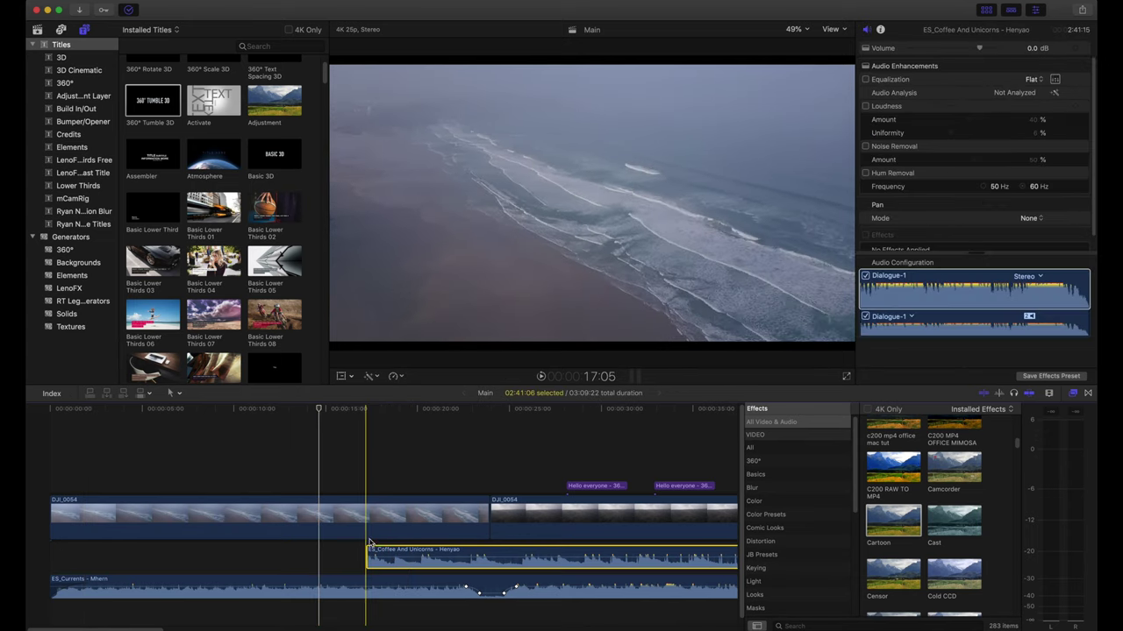
pyautogui.click(379, 530)
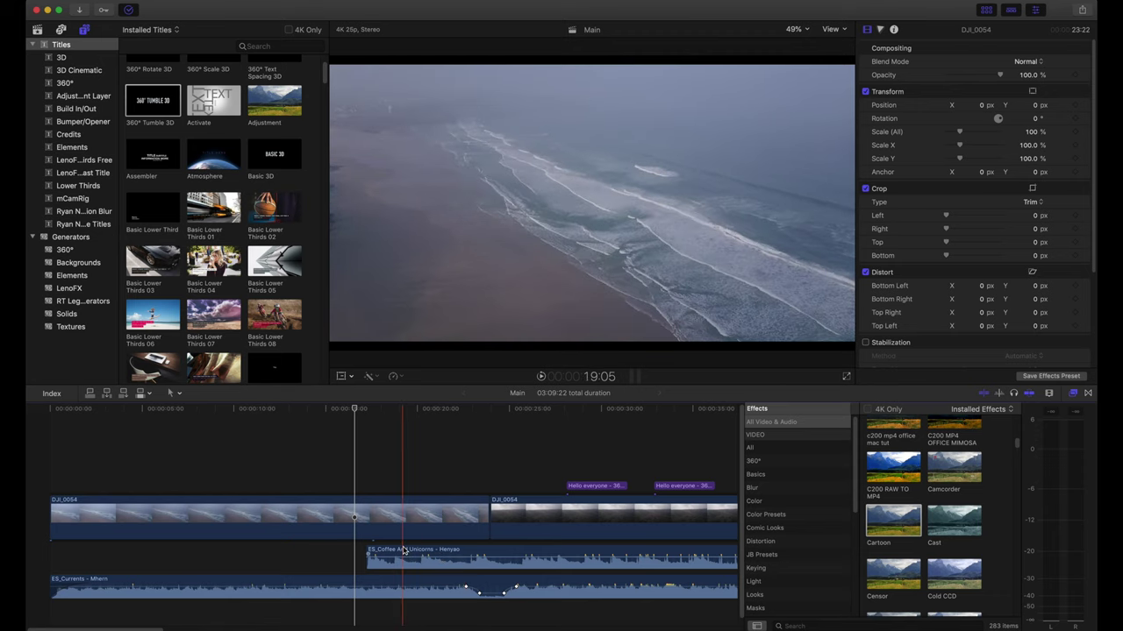
pyautogui.moveTo(379, 551); pyautogui.dragTo(426, 551)
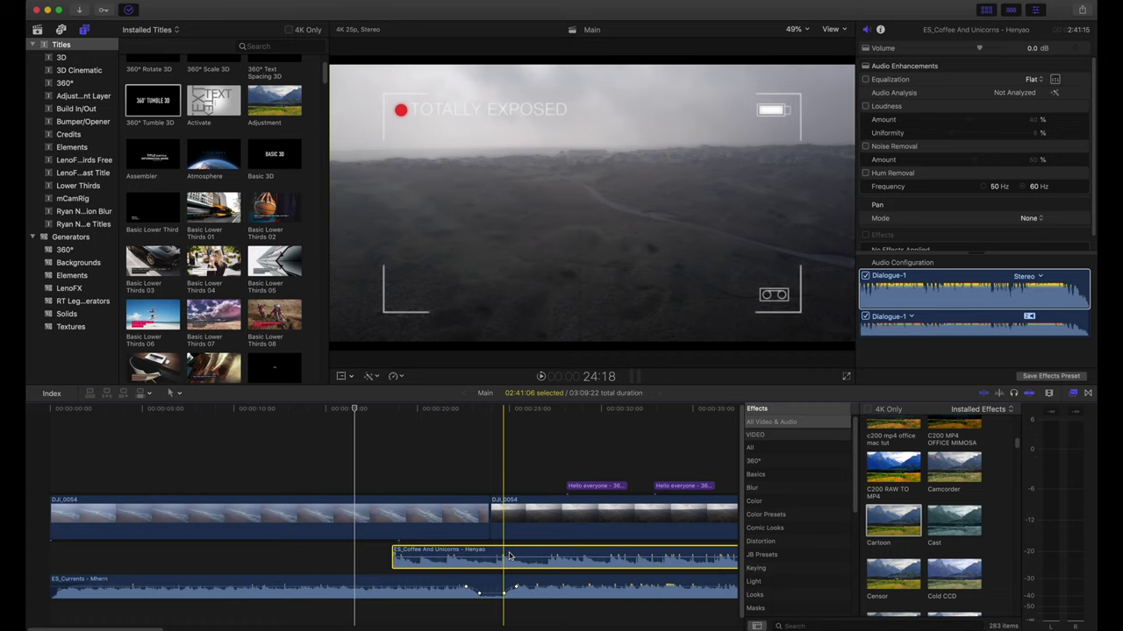
# Step: Move the attachment points of the ES_Coffee And Unicorns and ES_Currents music clips onto the second DJI_0054 clip, and select the first DJI_0054 clip
pyautogui.press('n')
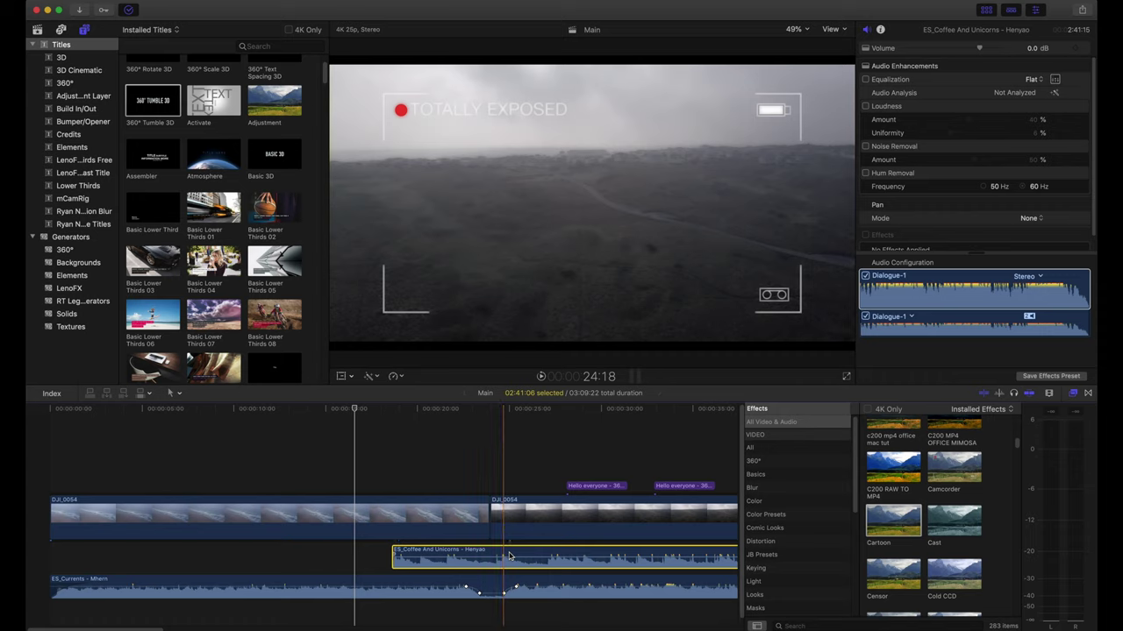
pyautogui.press('n')
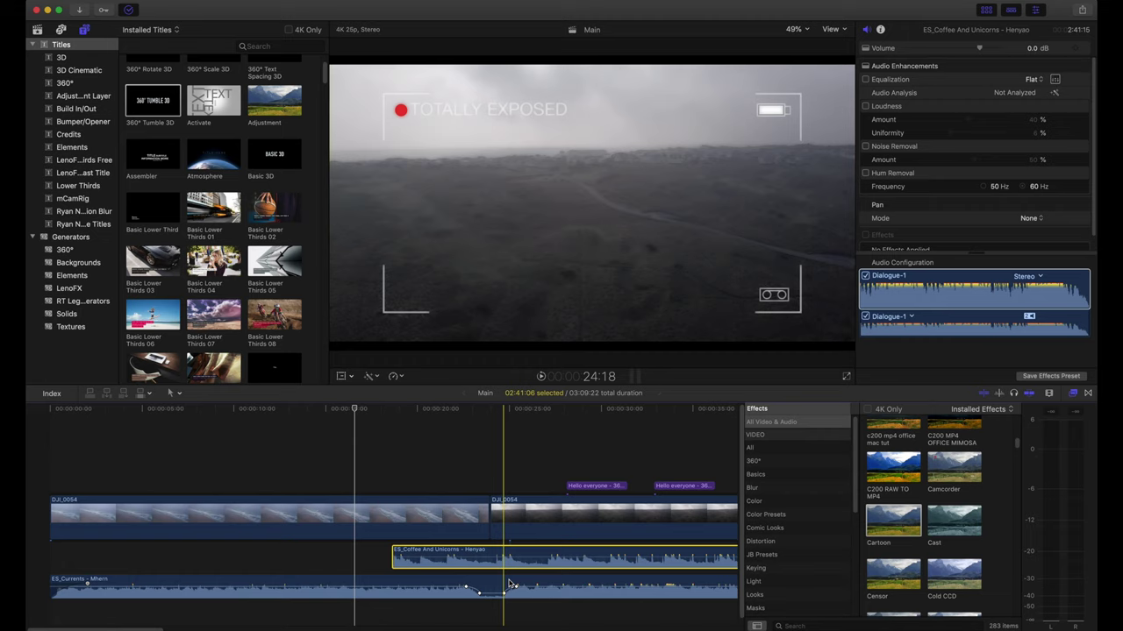
pyautogui.click(511, 584)
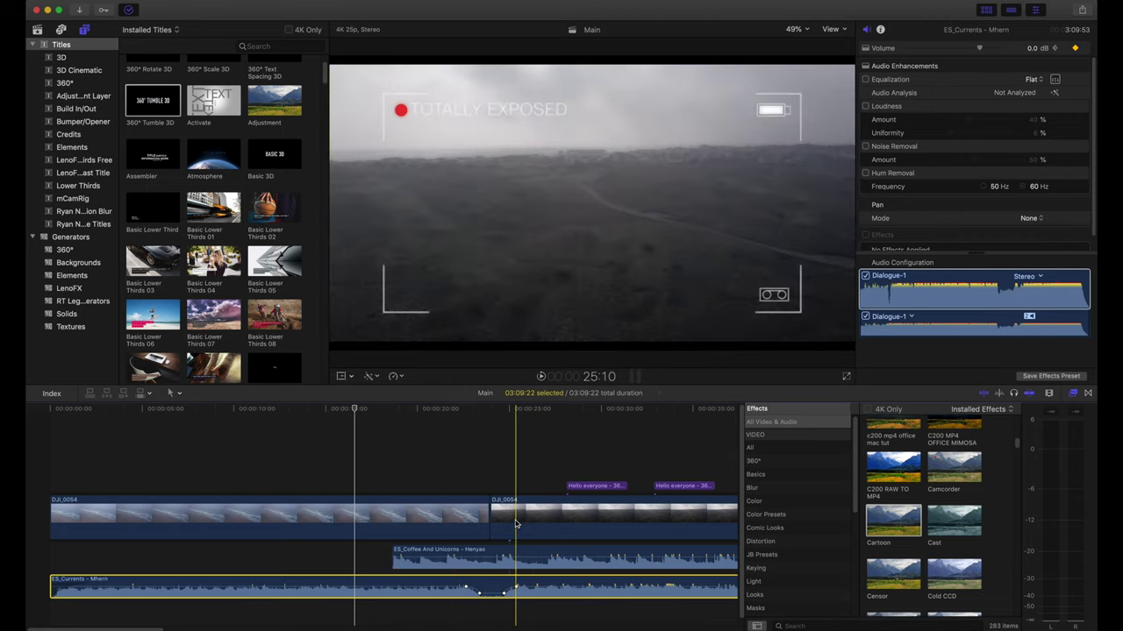
pyautogui.click(407, 519)
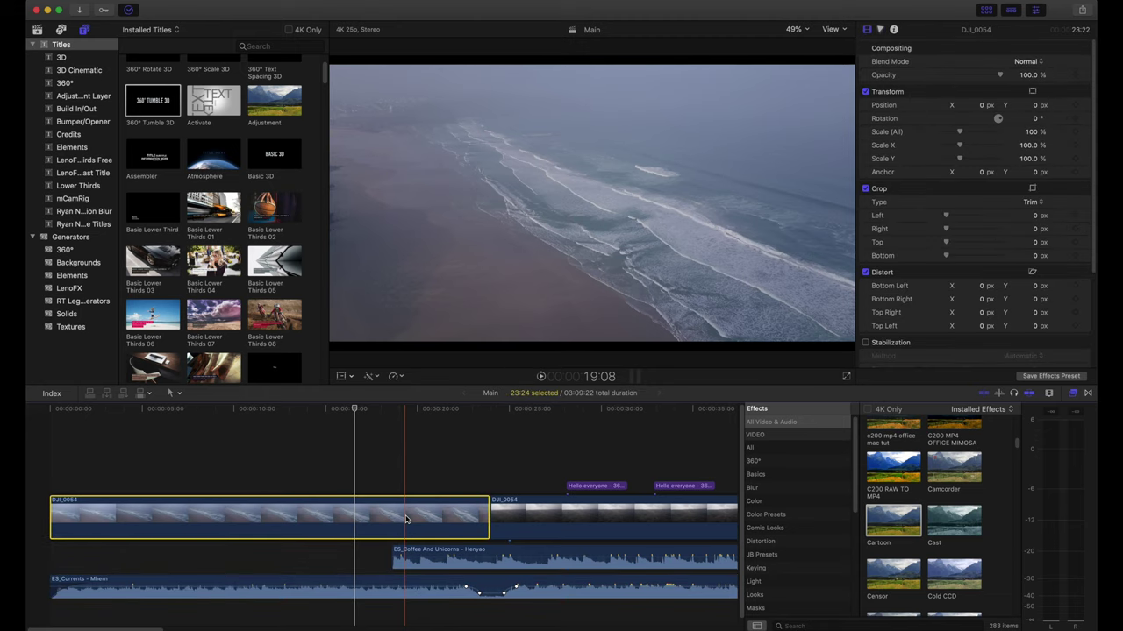
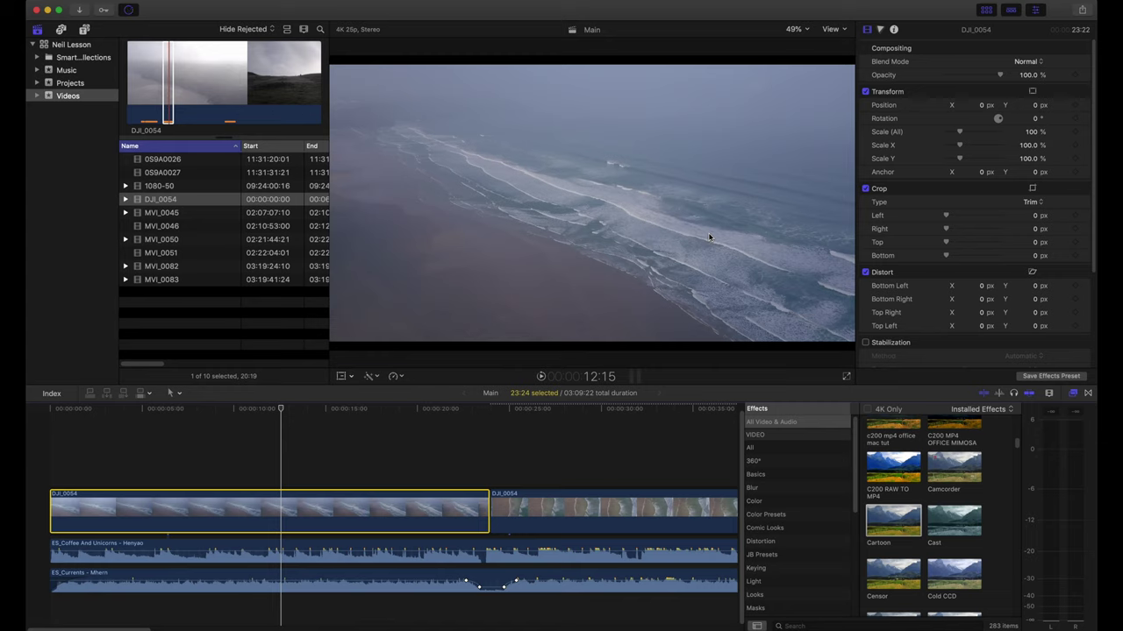
# Step: Open the color correction controls for the first DJI_0054 clip and look at the color wheels' view options
pyautogui.click(880, 31)
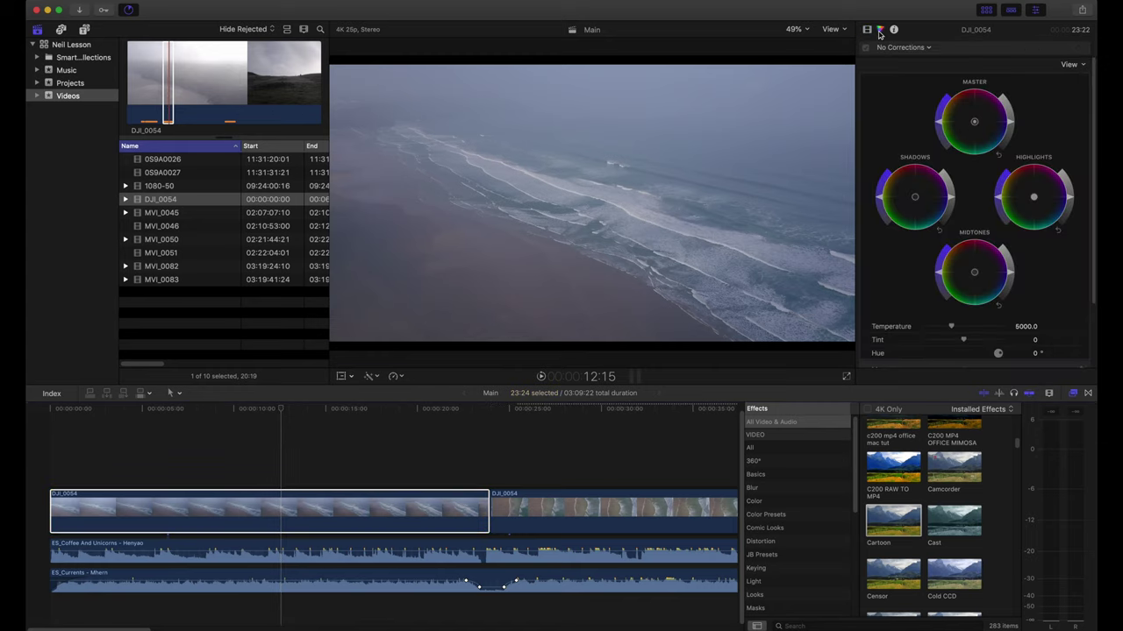
pyautogui.click(1070, 65)
pyautogui.click(978, 61)
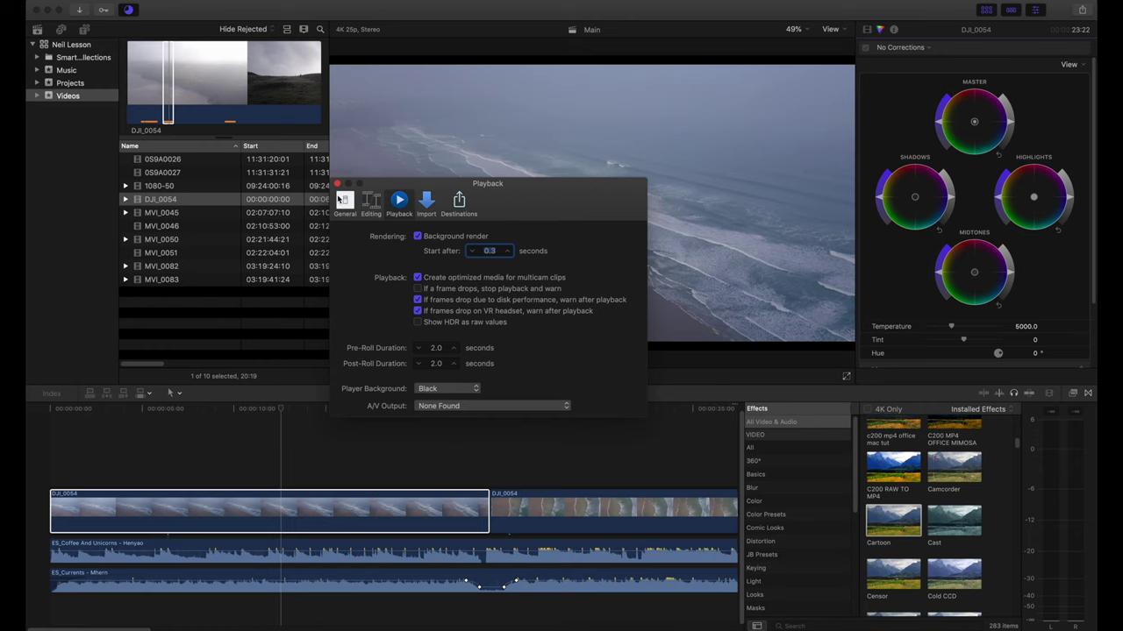
# Step: Check the default Color Correction choices in the general preferences, keeping Color Wheels selected, and close the preferences
pyautogui.click(368, 201)
pyautogui.click(343, 200)
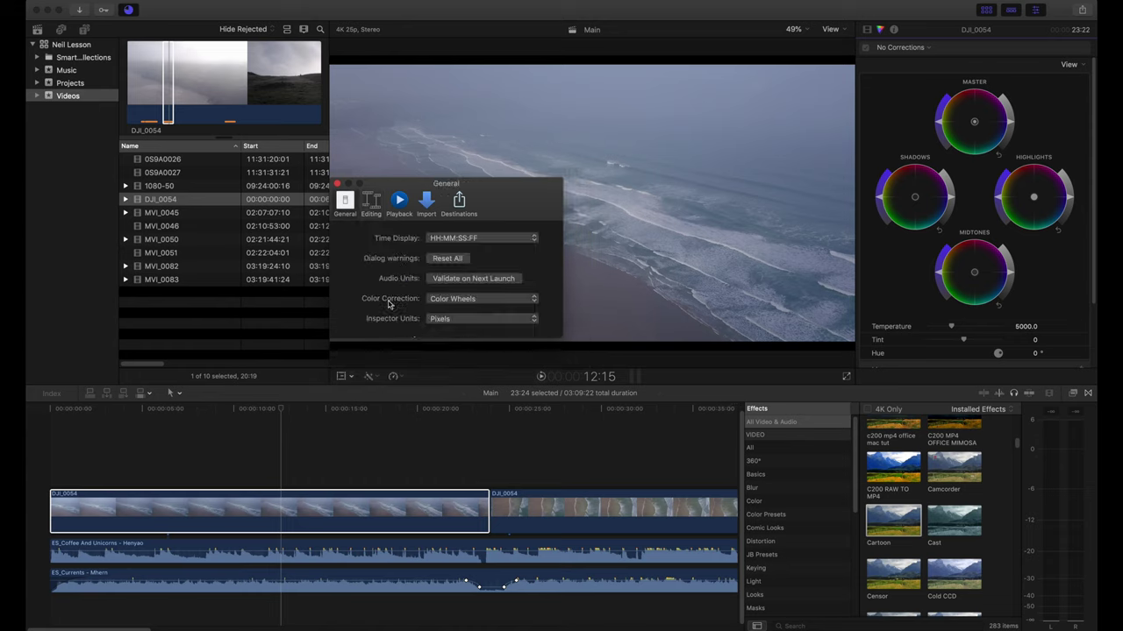
pyautogui.click(456, 300)
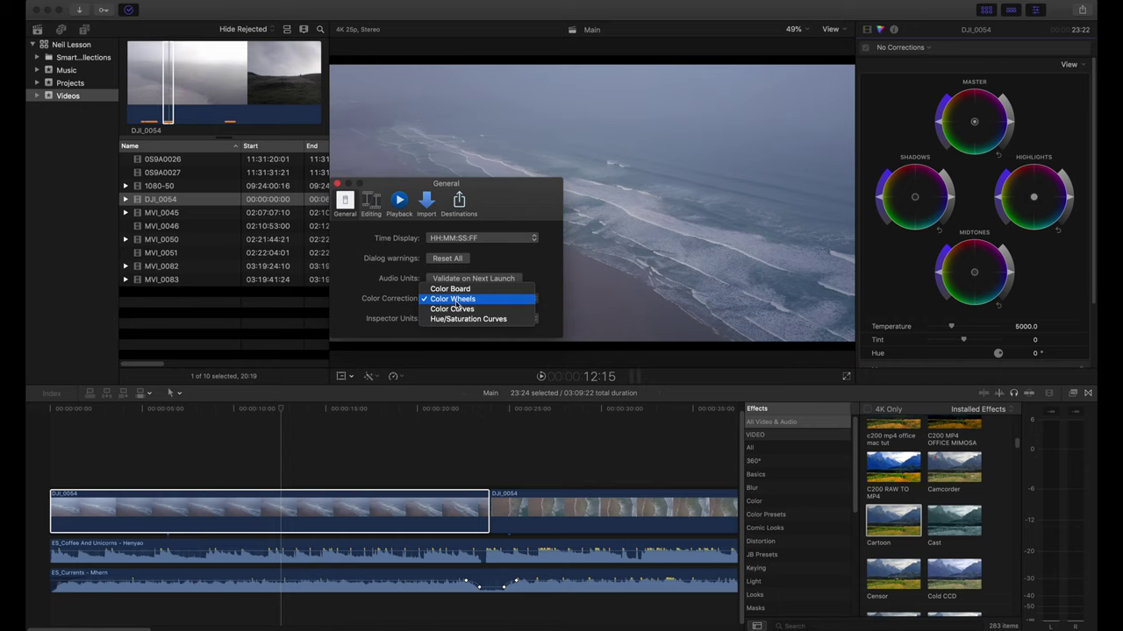
pyautogui.click(337, 186)
pyautogui.click(337, 186)
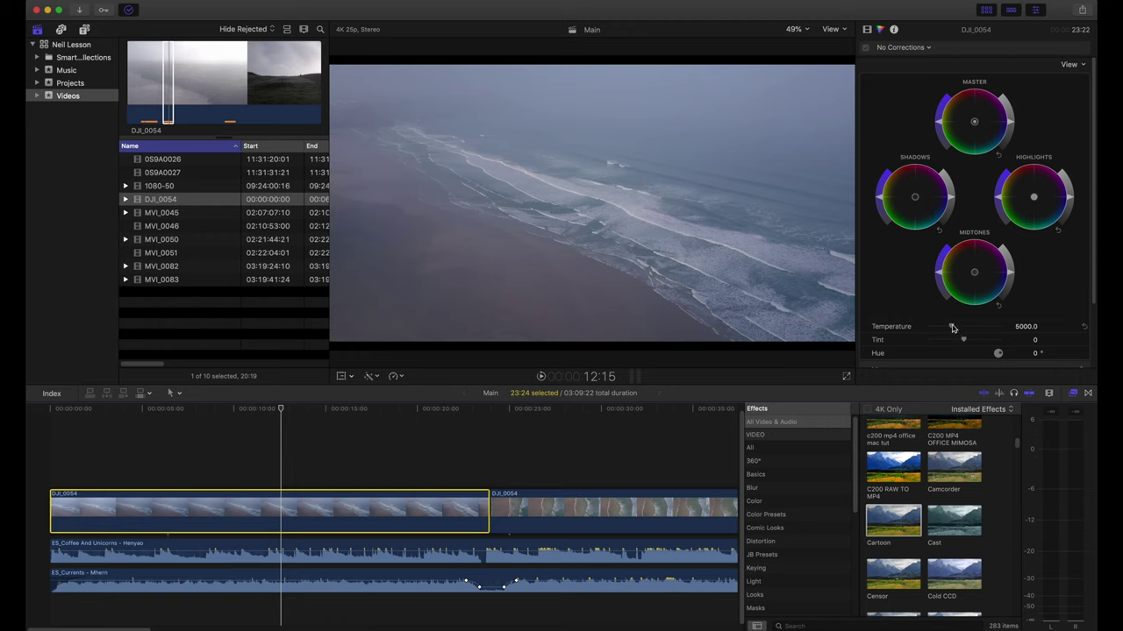
# Step: Set the first DJI_0054 clip's color temperature to 5010 and its tint to -2
pyautogui.moveTo(949, 328)
pyautogui.mouseDown()
pyautogui.moveTo(1006, 331)
pyautogui.moveTo(900, 332)
pyautogui.moveTo(959, 329)
pyautogui.moveTo(959, 344)
pyautogui.mouseUp()
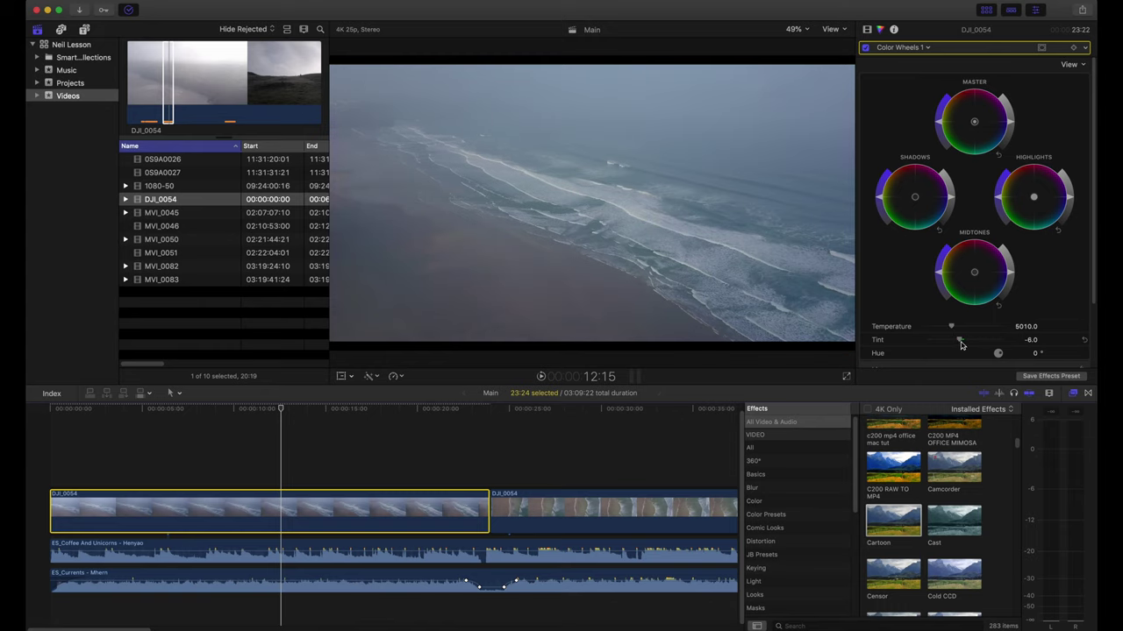
pyautogui.scroll(-1, 960, 345)
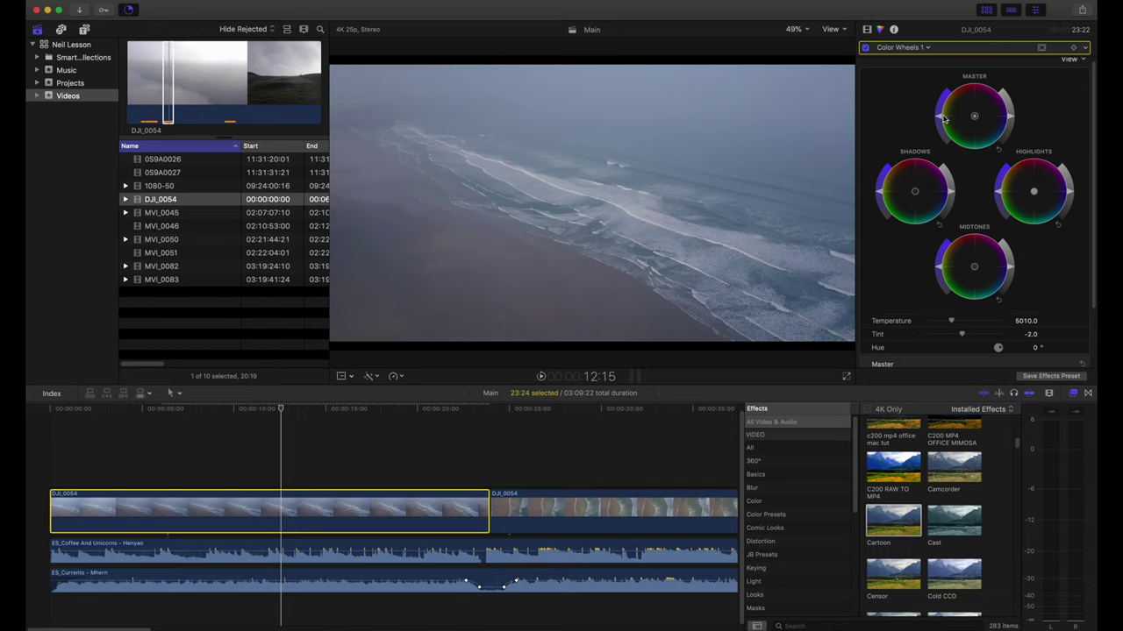
# Step: Try out lower saturation on the master and shadows color wheels, and reset the shadows wheel
pyautogui.moveTo(938, 119)
pyautogui.mouseDown()
pyautogui.moveTo(940, 98)
pyautogui.moveTo(944, 138)
pyautogui.moveTo(947, 97)
pyautogui.moveTo(944, 137)
pyautogui.moveTo(941, 105)
pyautogui.moveTo(939, 121)
pyautogui.mouseUp()
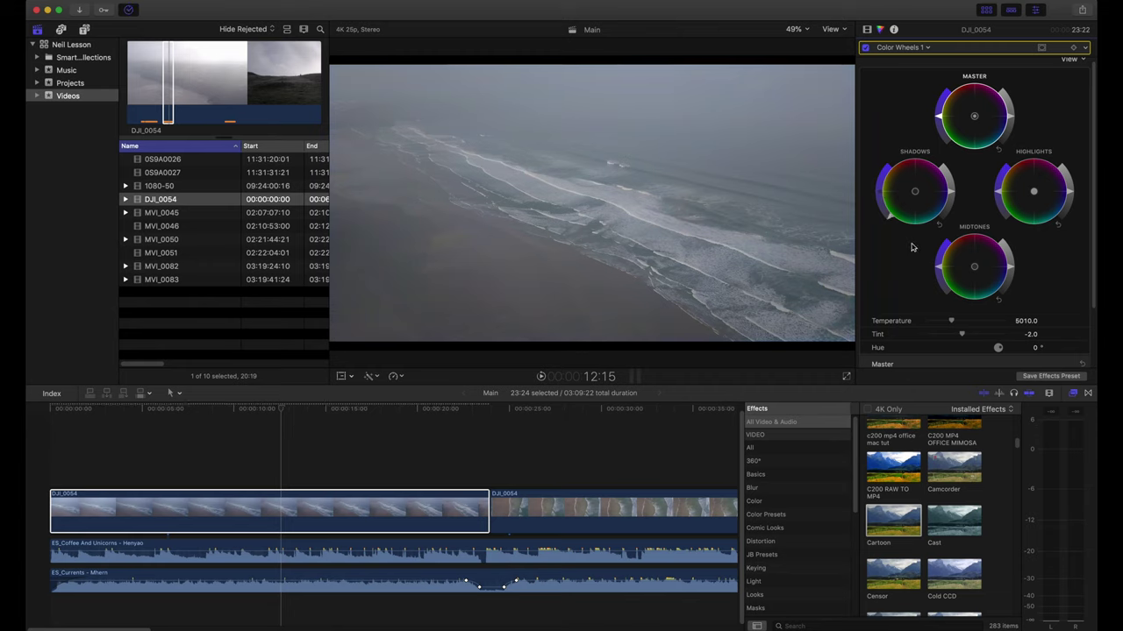
pyautogui.click(879, 195)
pyautogui.moveTo(888, 193); pyautogui.dragTo(883, 206)
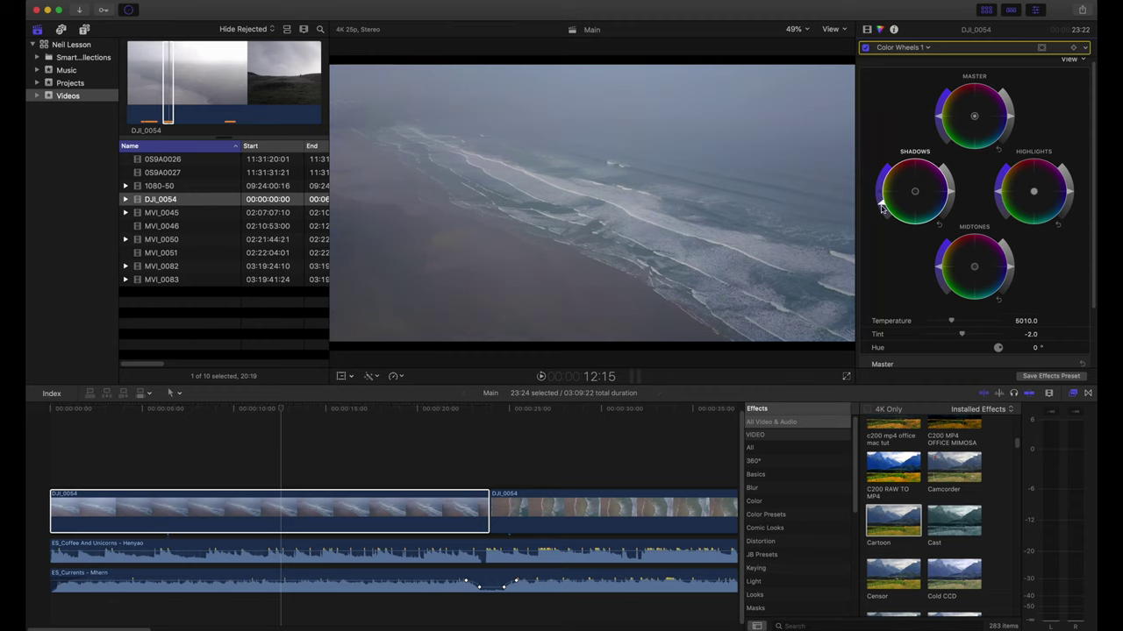
pyautogui.click(941, 229)
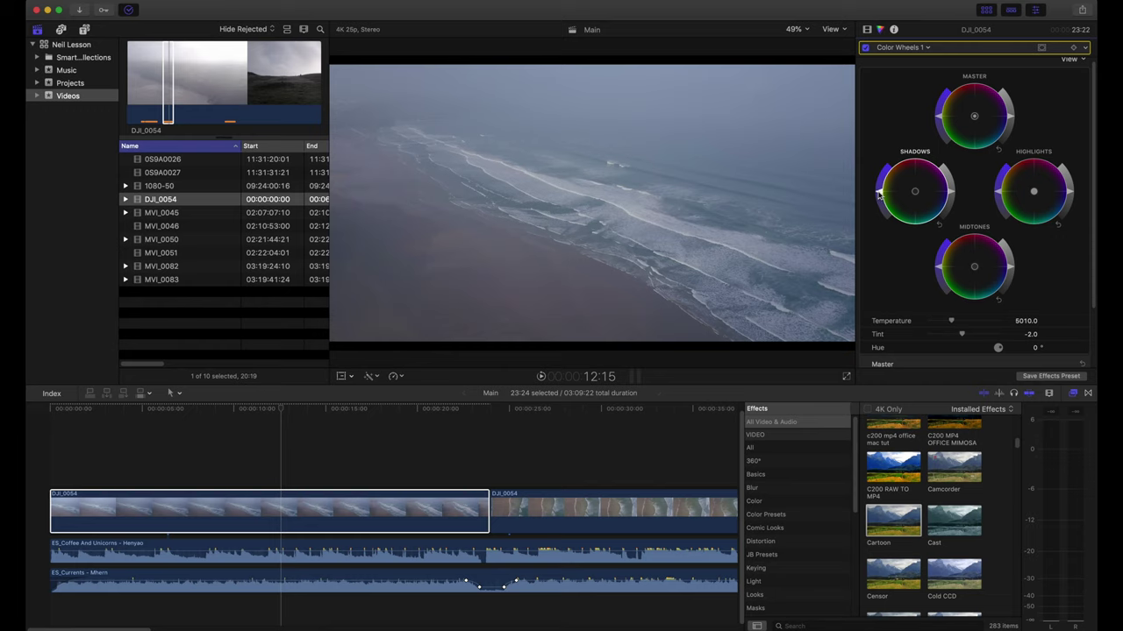
# Step: Grade the first DJI_0054 clip with darker shadows and midtones, brighter highlights, highlights shifted slightly toward blue and midtones slightly toward orange
pyautogui.moveTo(952, 195); pyautogui.dragTo(953, 195)
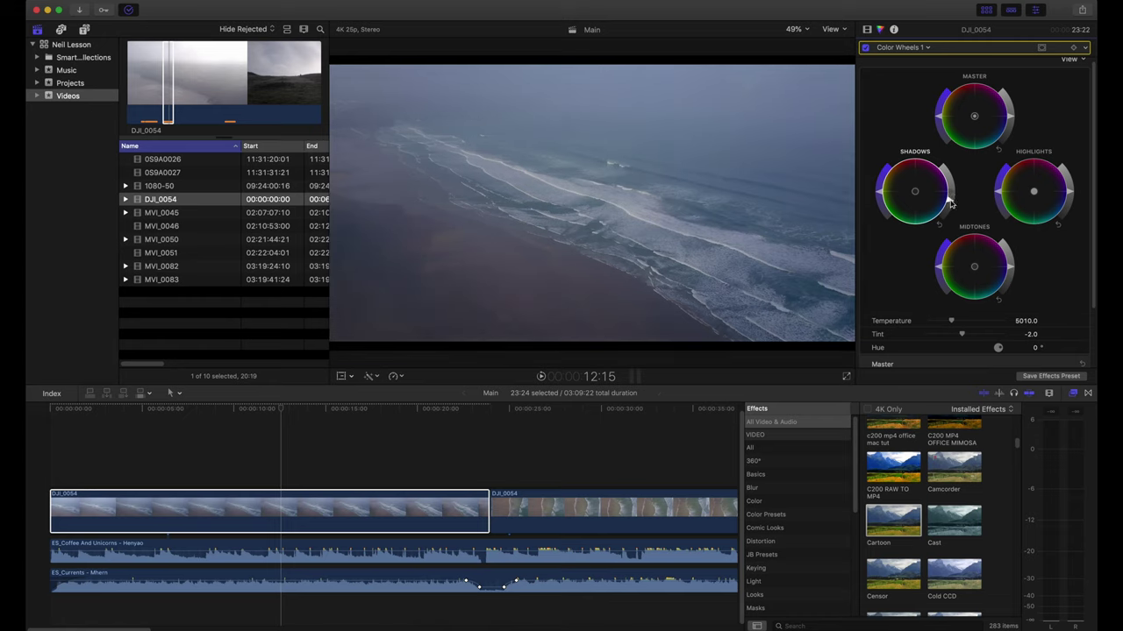
pyautogui.moveTo(1009, 271); pyautogui.dragTo(1009, 277)
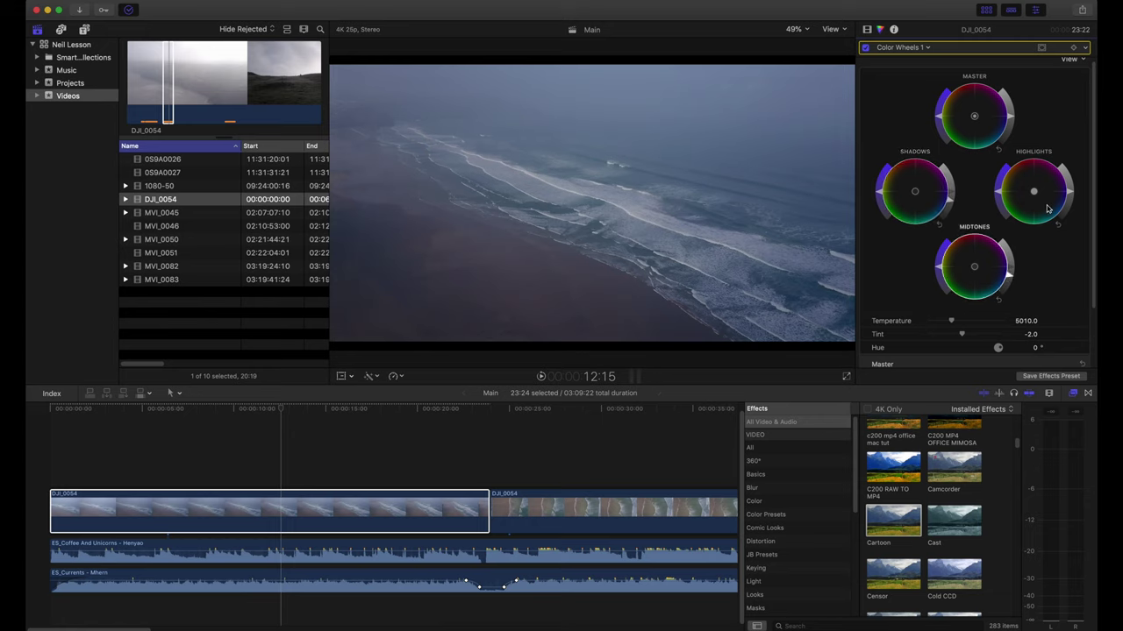
pyautogui.moveTo(1071, 196); pyautogui.dragTo(1074, 179)
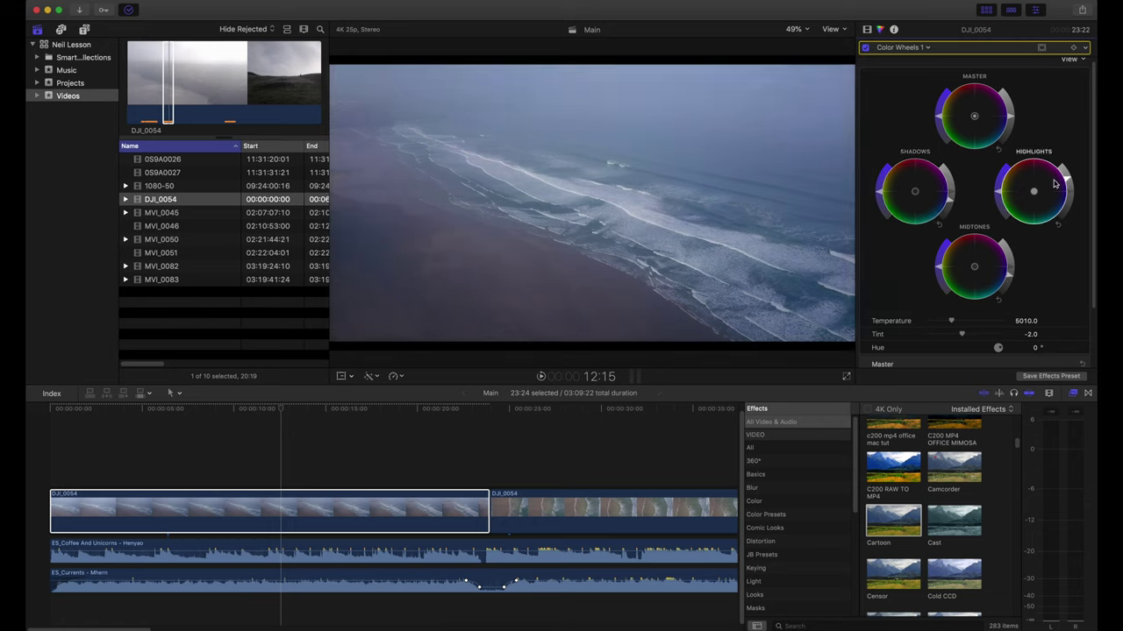
pyautogui.click(947, 208)
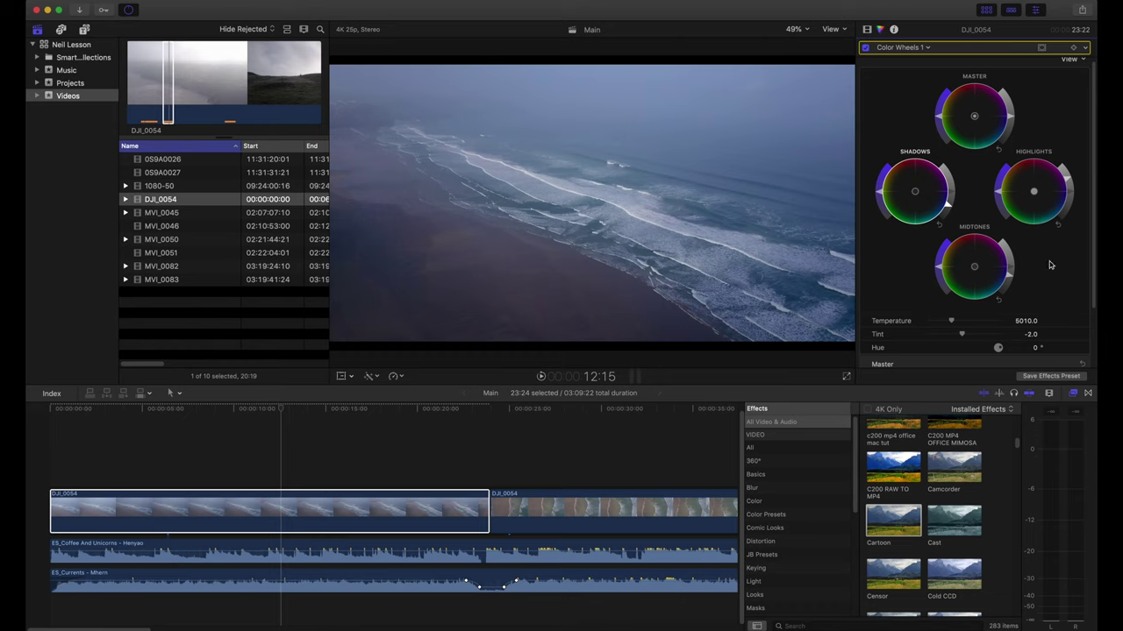
pyautogui.moveTo(1033, 191)
pyautogui.mouseDown()
pyautogui.moveTo(1061, 243)
pyautogui.moveTo(961, 132)
pyautogui.moveTo(1046, 181)
pyautogui.moveTo(1045, 197)
pyautogui.mouseUp()
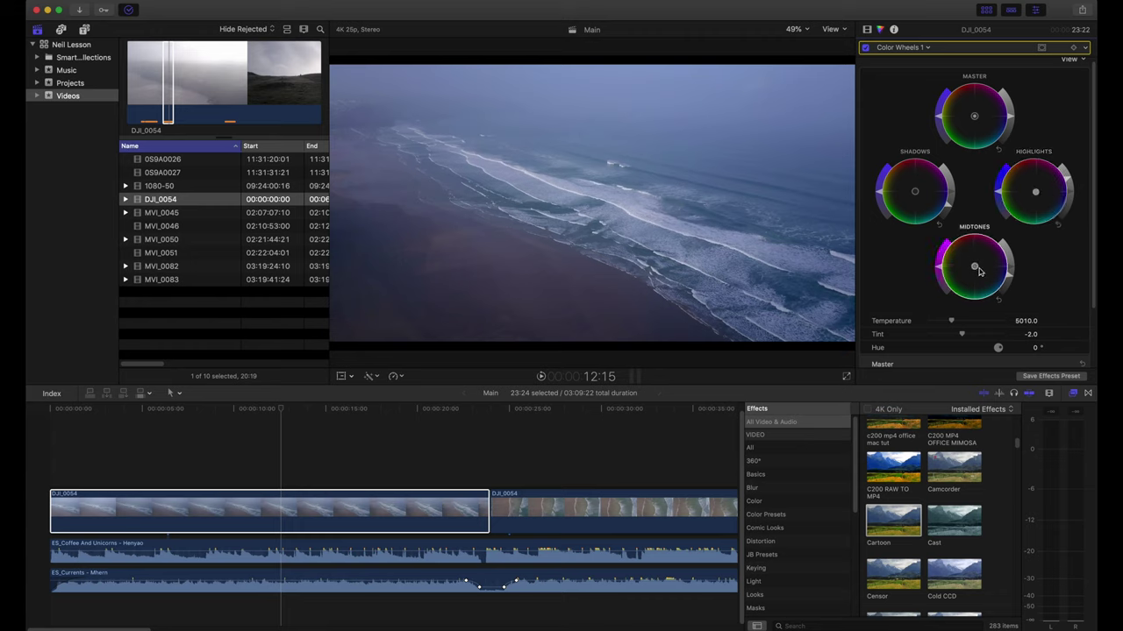
pyautogui.moveTo(979, 272); pyautogui.dragTo(963, 257)
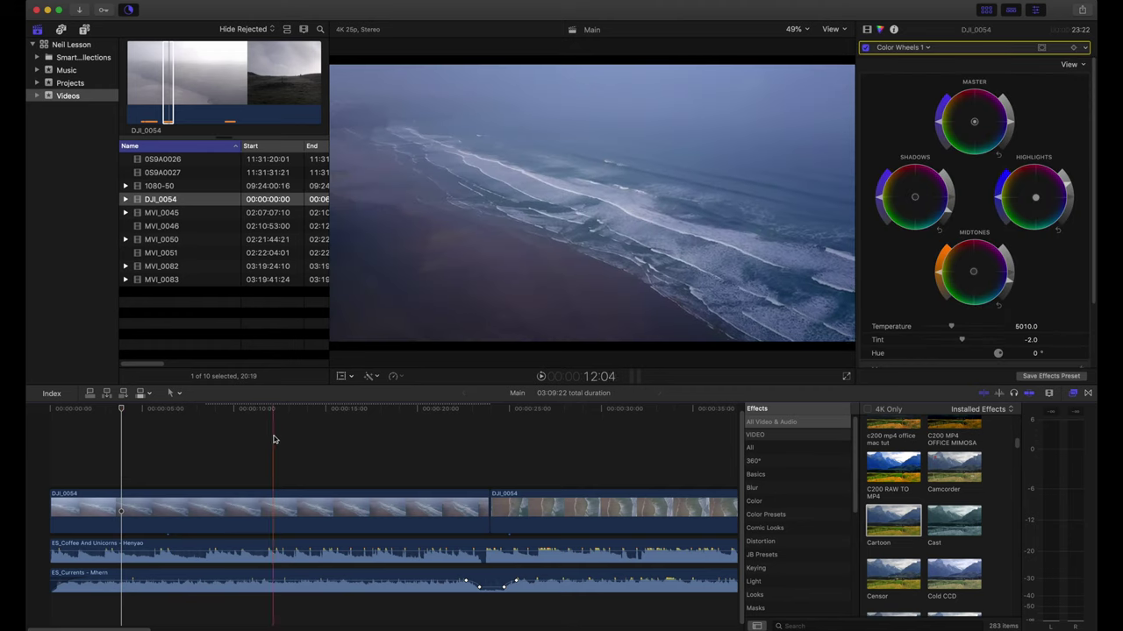
# Step: Compare the first DJI_0054 clip with its Color Wheels 1 correction turned off and on, leaving the correction enabled
pyautogui.click(201, 508)
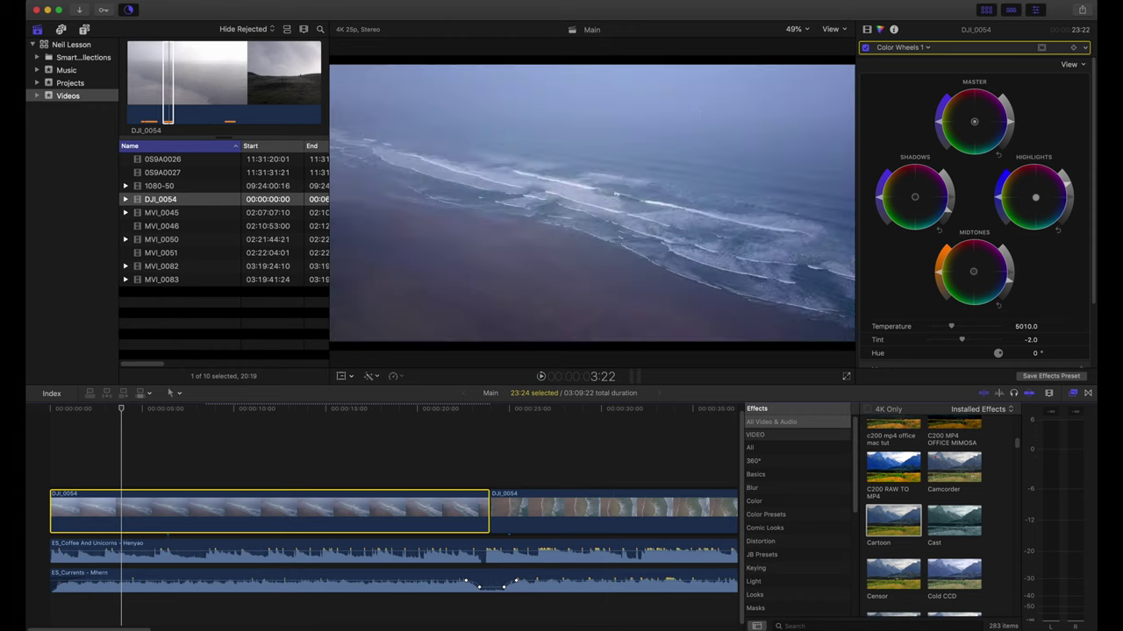
pyautogui.click(869, 30)
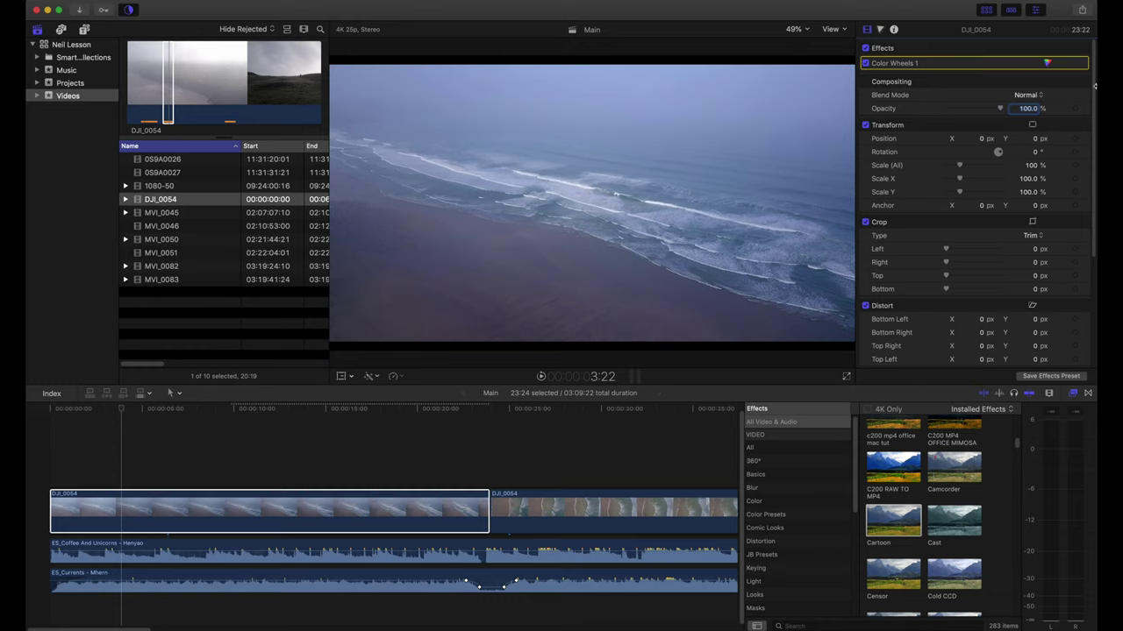
pyautogui.click(865, 64)
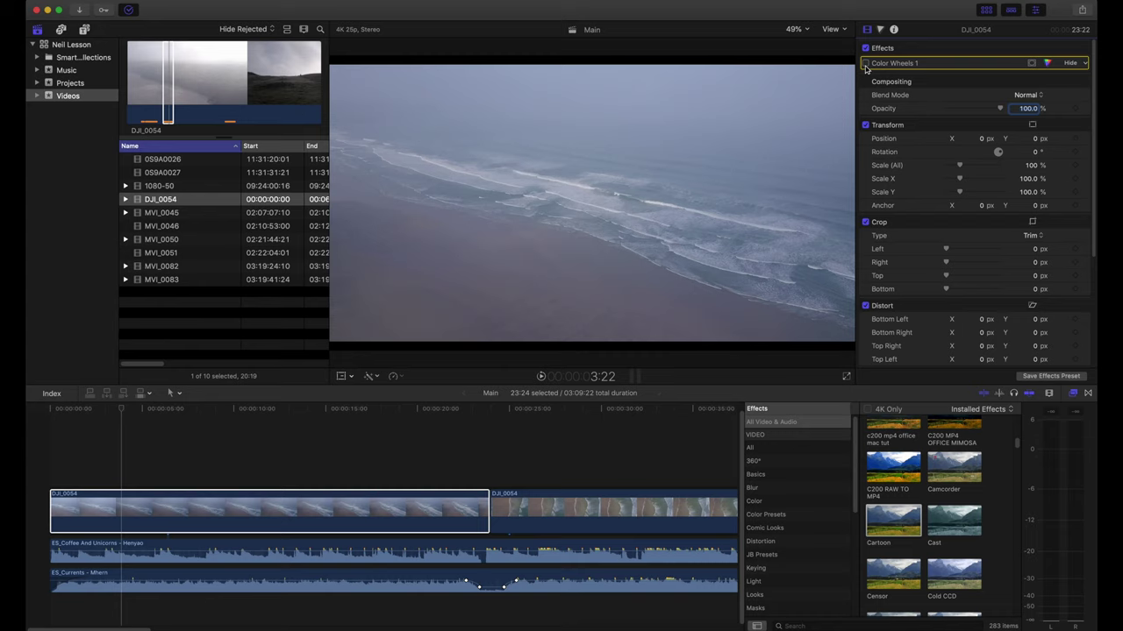
pyautogui.click(864, 64)
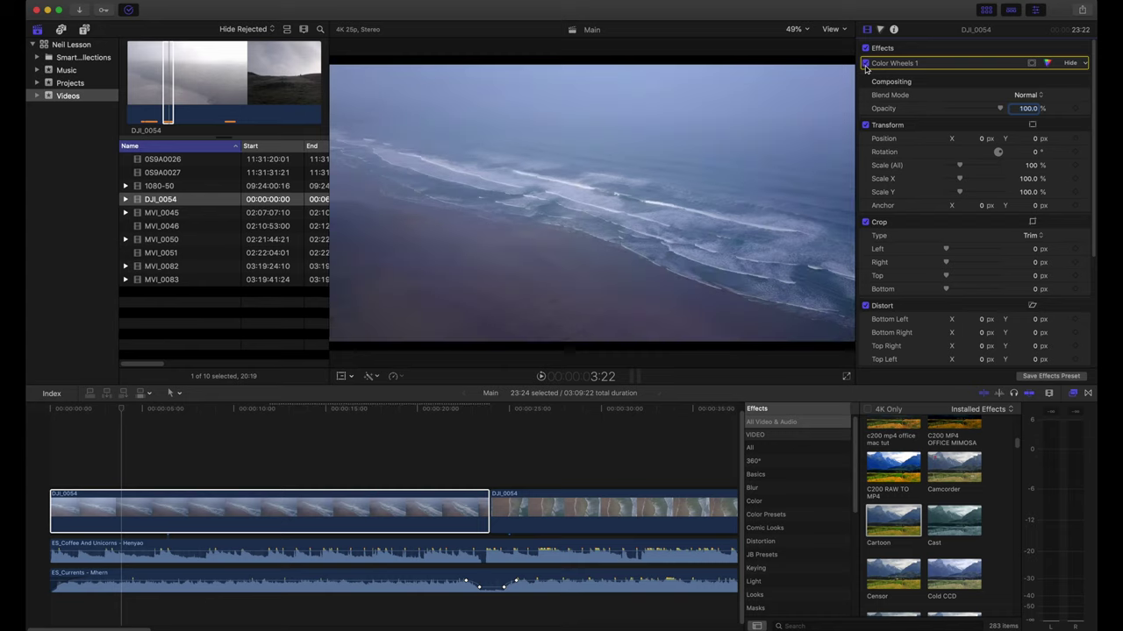
pyautogui.click(864, 64)
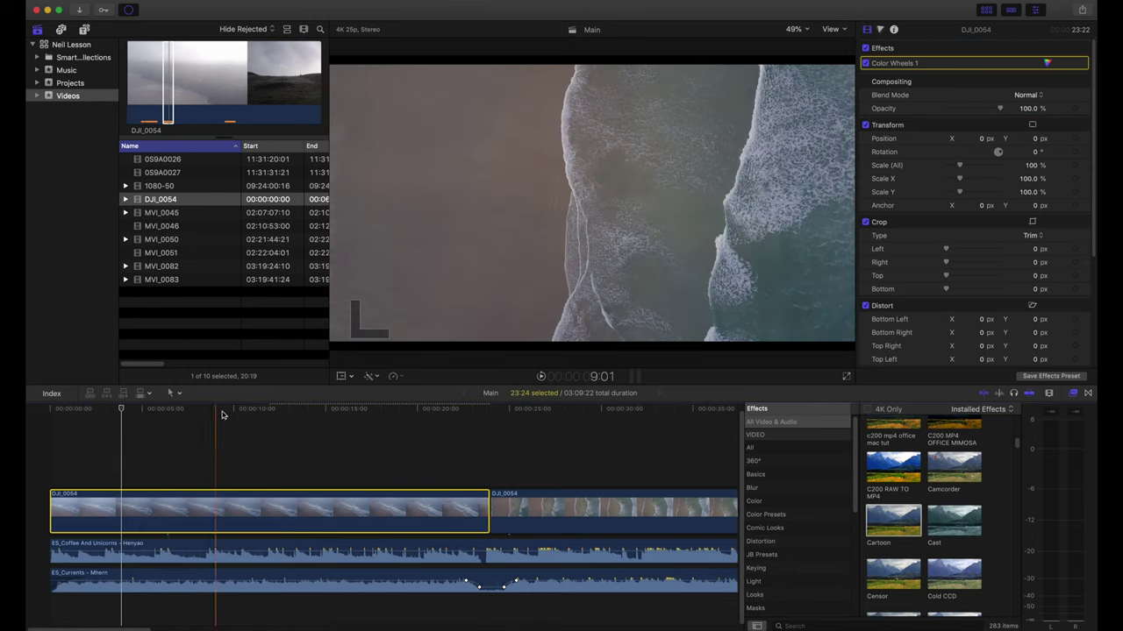
# Step: Compare the image and applied effects of the second DJI_0054 clip with those of the graded first clip
pyautogui.click(528, 445)
pyautogui.click(543, 494)
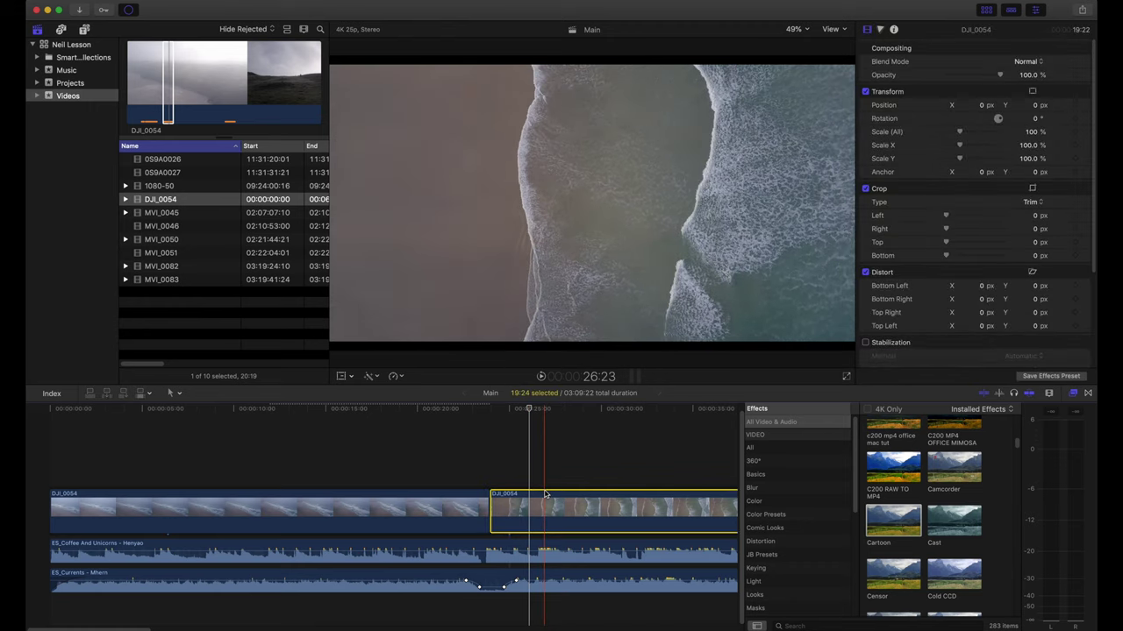
pyautogui.click(344, 510)
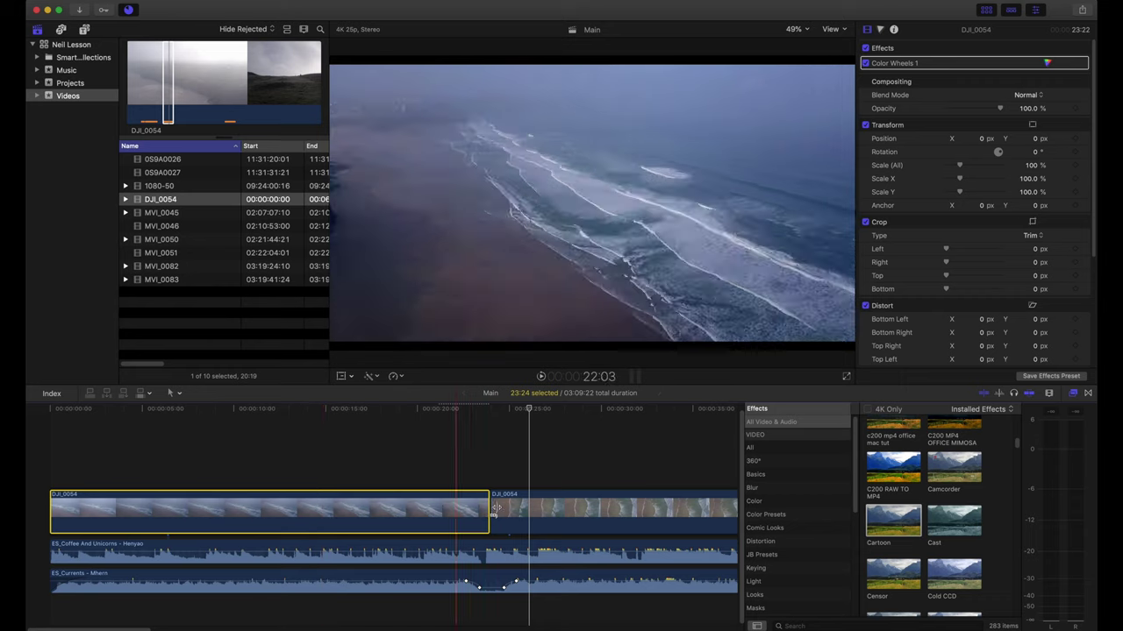
pyautogui.click(536, 508)
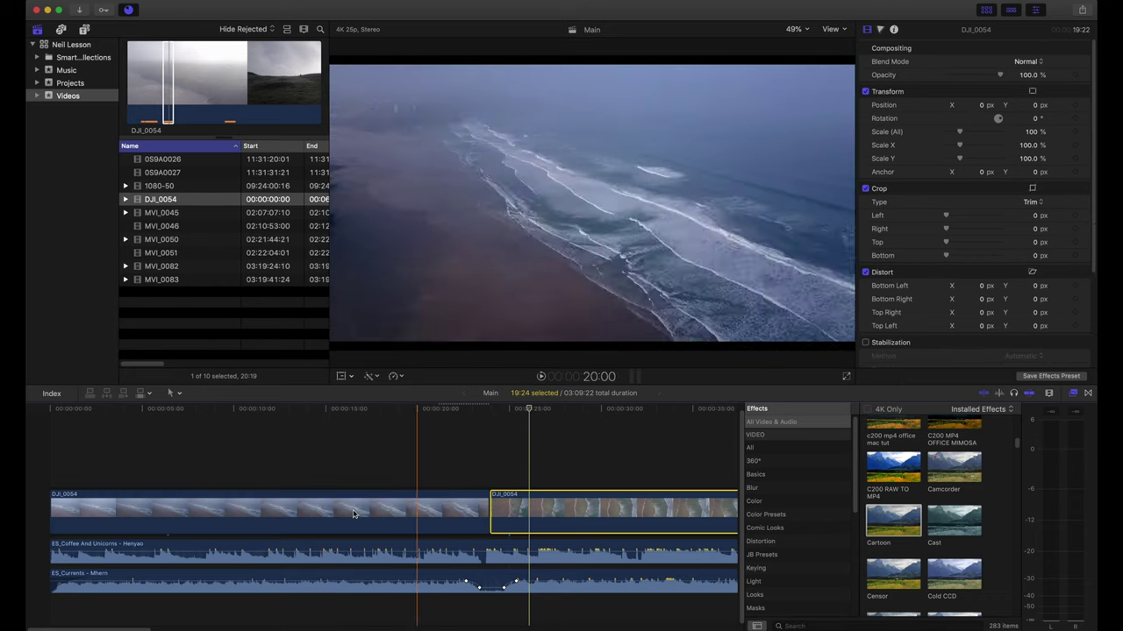
# Step: Copy the first DJI_0054 clip's Color Wheels 1 effect to the second DJI_0054 clip with Stretch to Fit timing, and play from 20:20 toward the cut
pyautogui.click(360, 509)
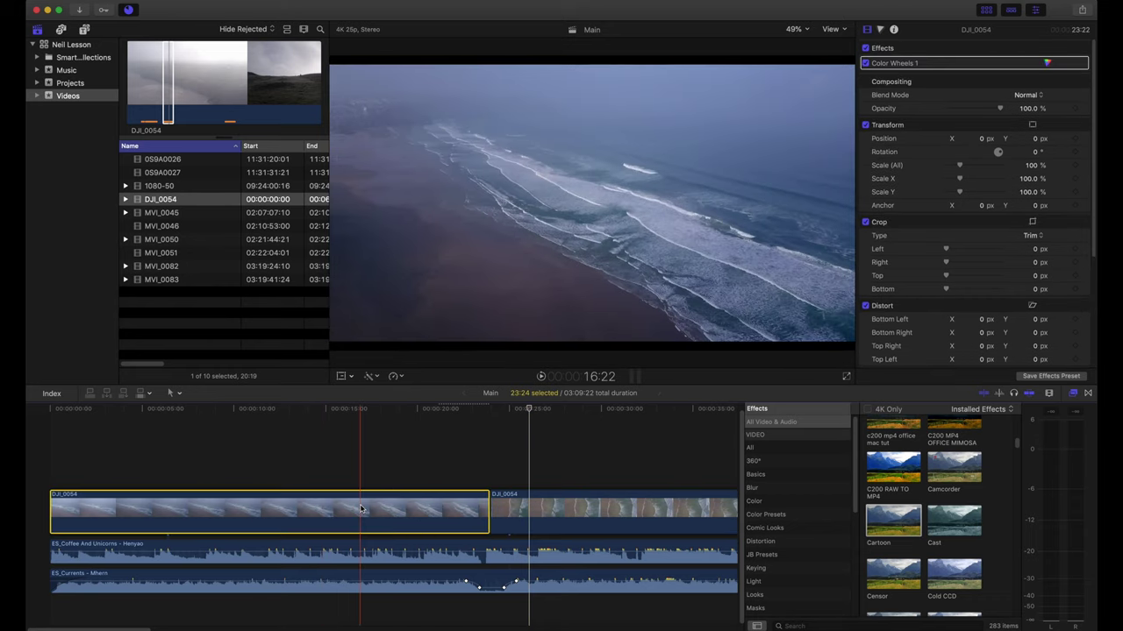
pyautogui.click(361, 510)
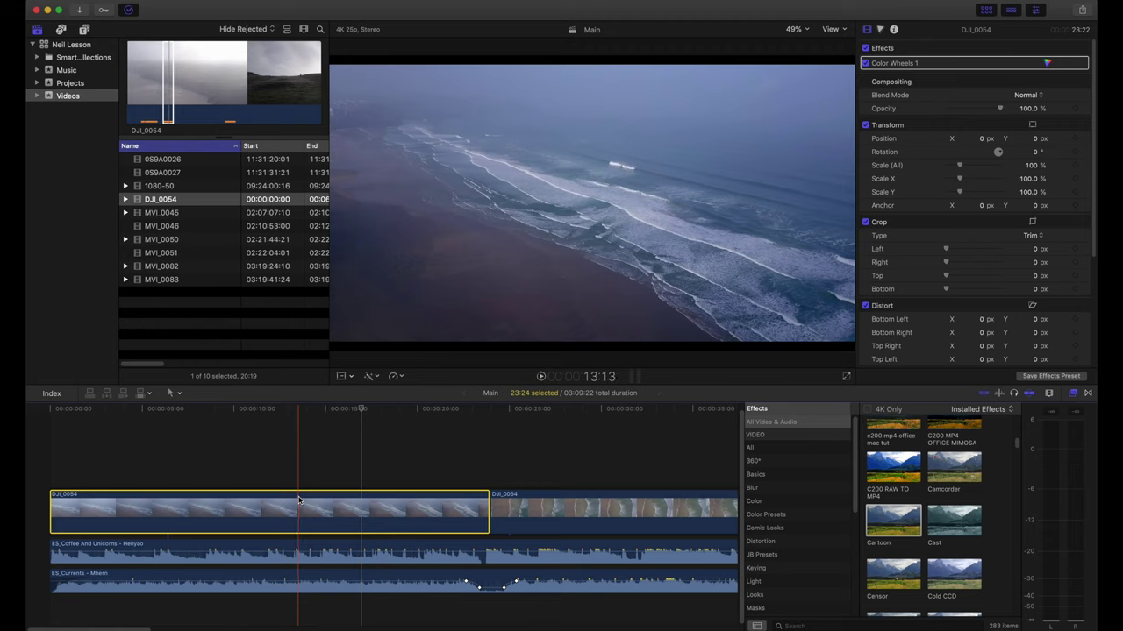
pyautogui.click(524, 509)
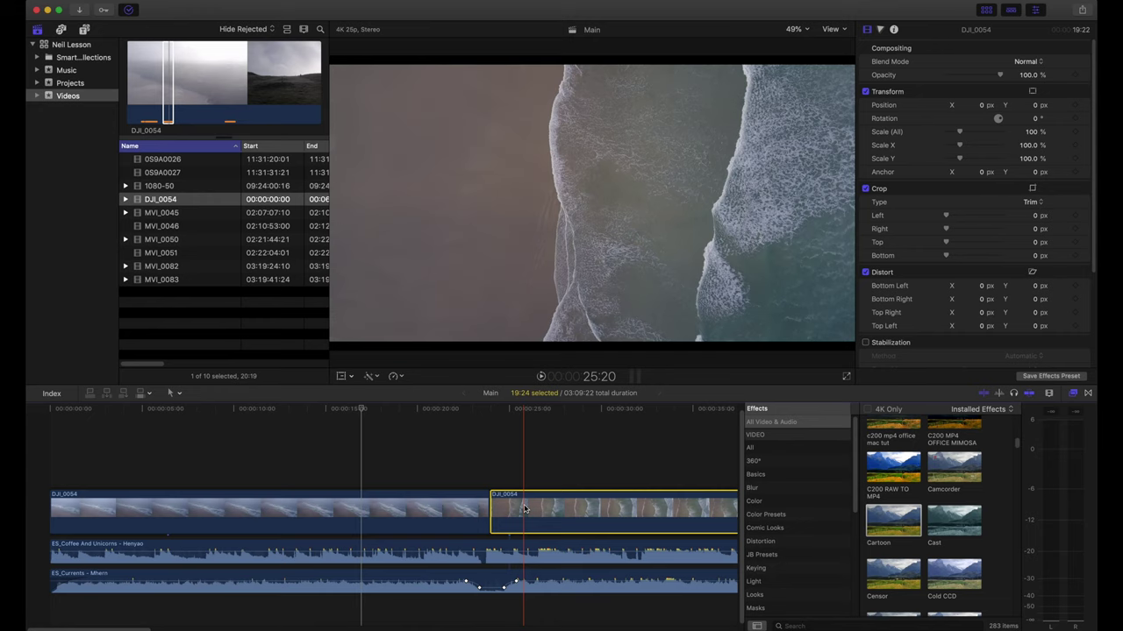
pyautogui.press('super+shift+v')
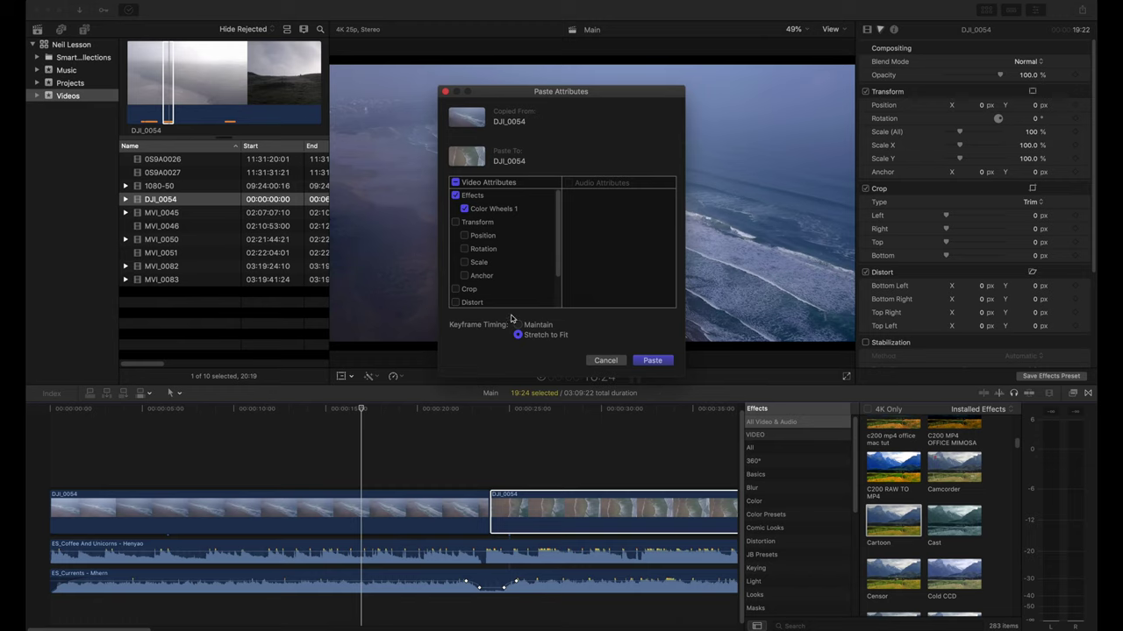
pyautogui.click(650, 362)
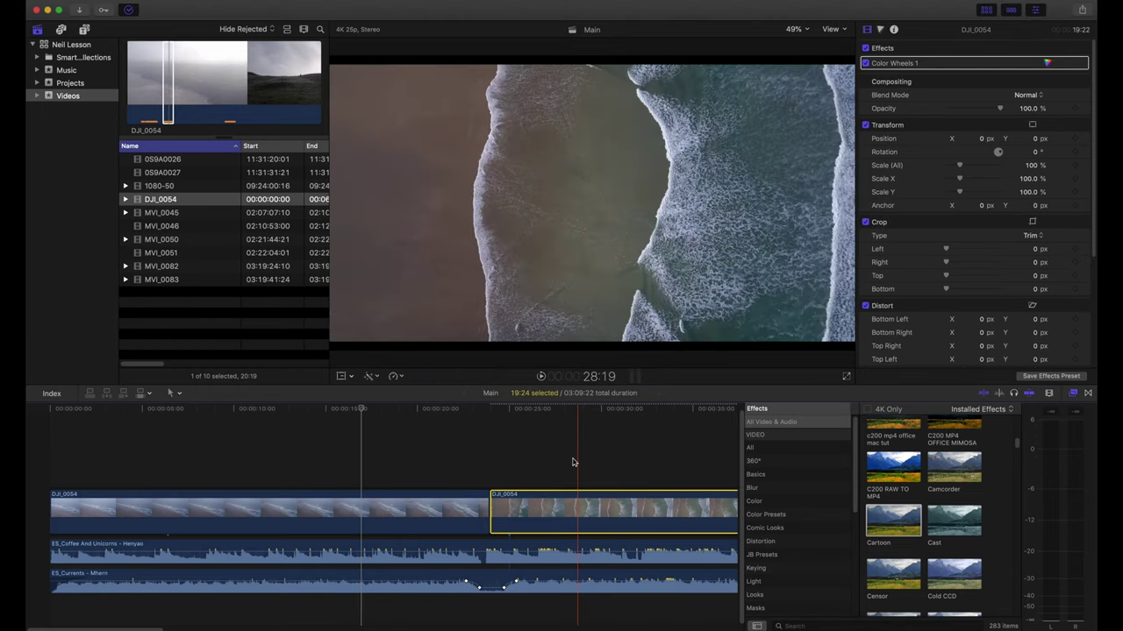
pyautogui.click(431, 462)
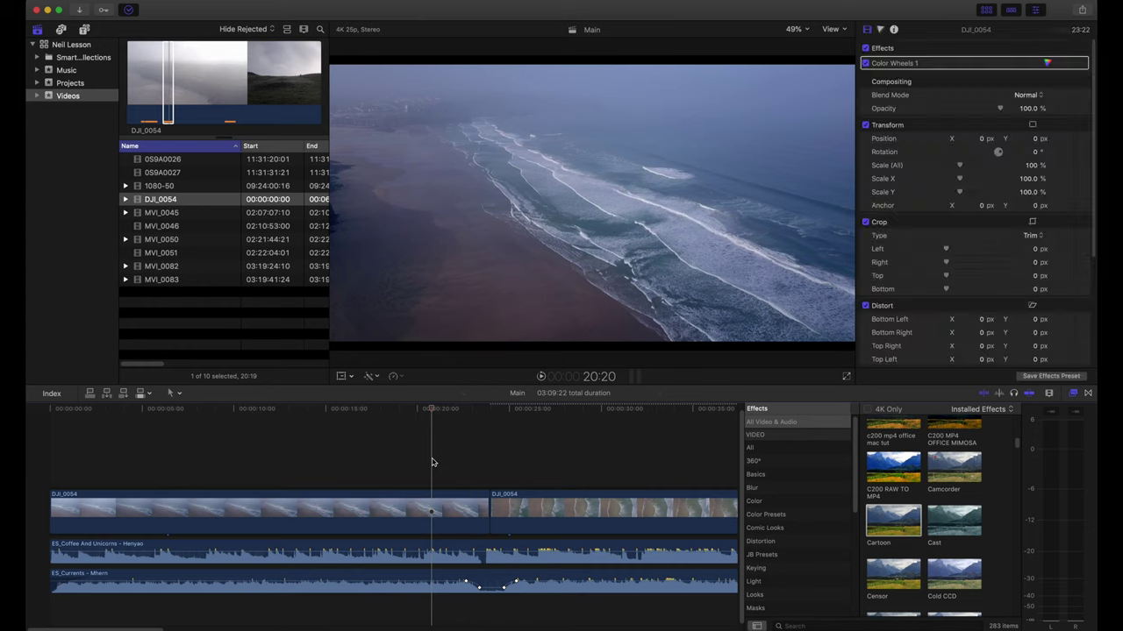
pyautogui.press('space')
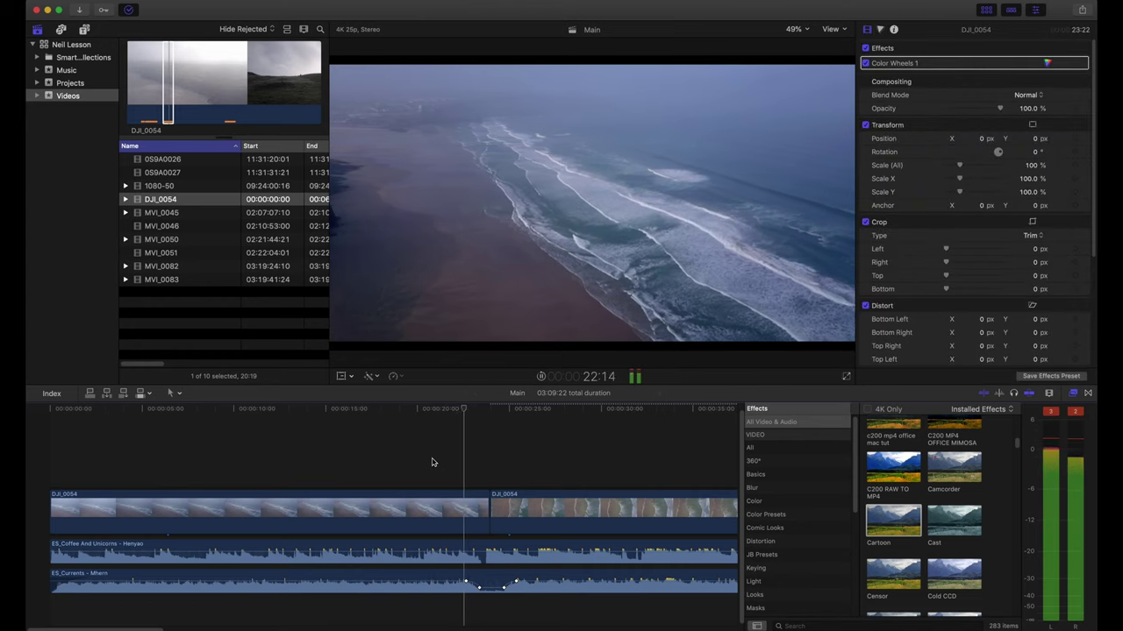